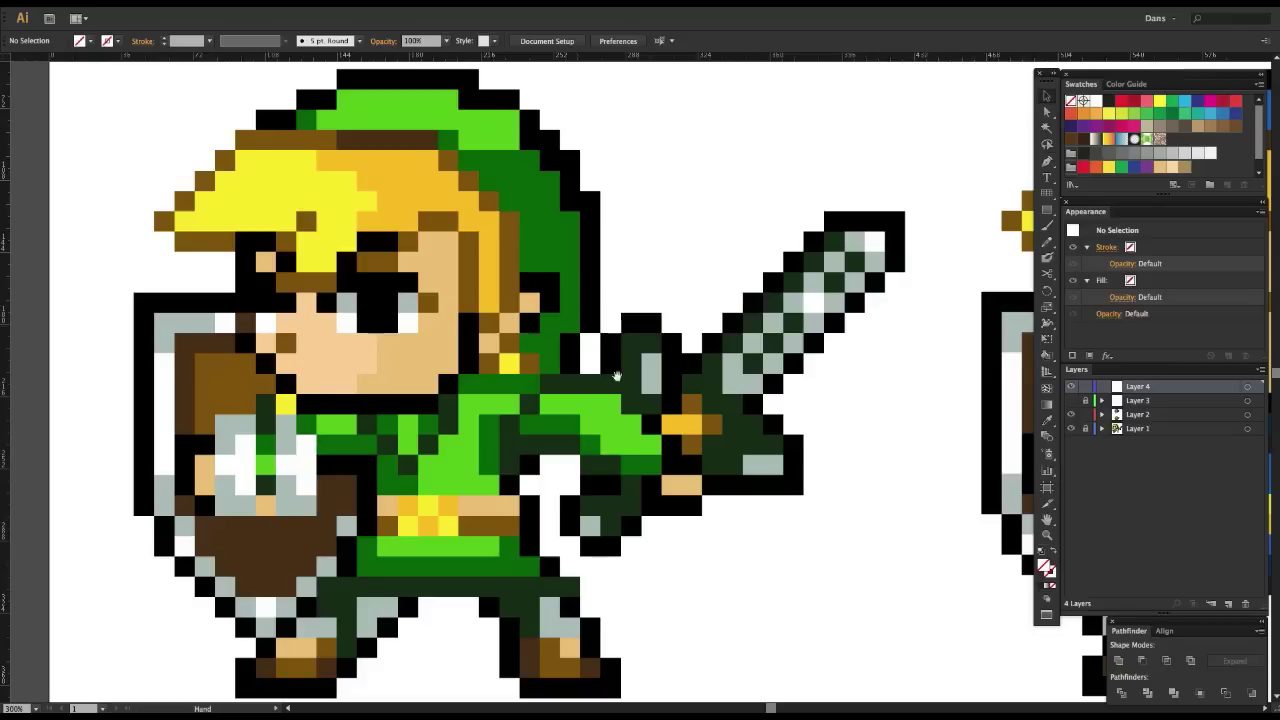
- Pan and zoom the view to bring the blue Link into view beside the green one
{"action": "left_click_drag", "start_coordinate": [710, 393], "coordinate": [692, 357]}
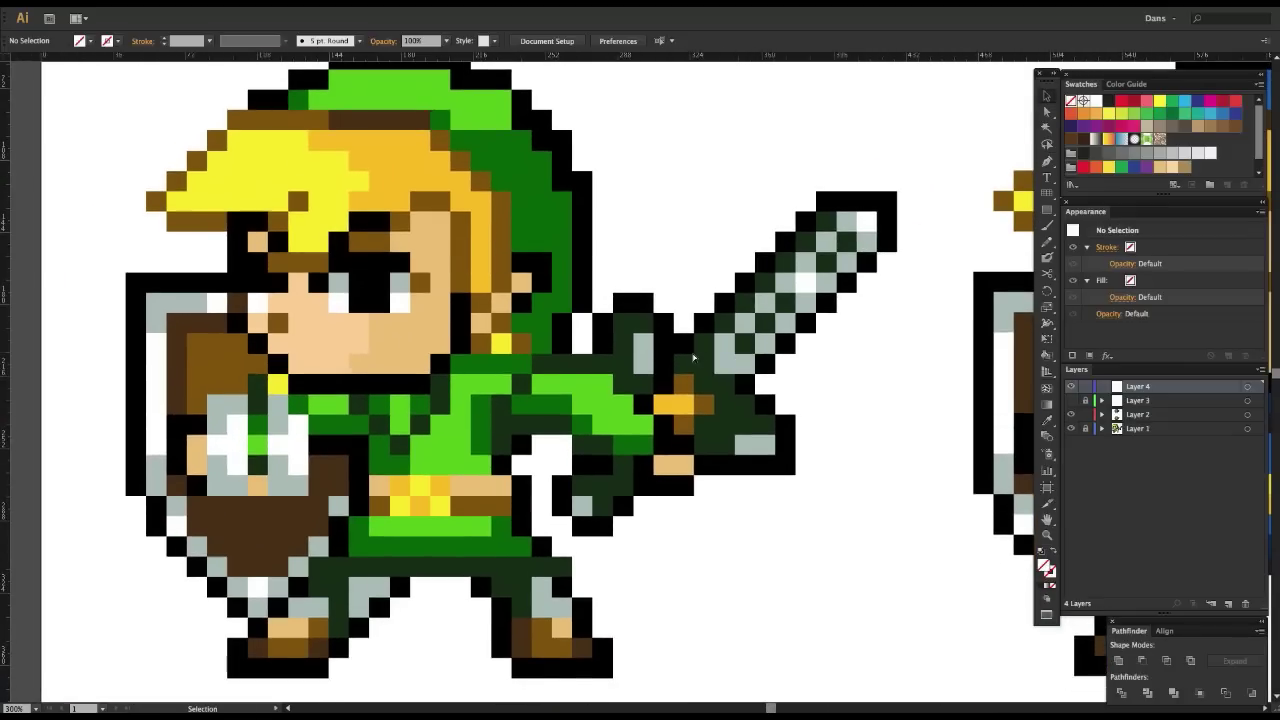
{"action": "key", "text": "ctrl+minus"}
{"action": "key", "text": "ctrl+minus"}
{"action": "key", "text": "ctrl+plus"}
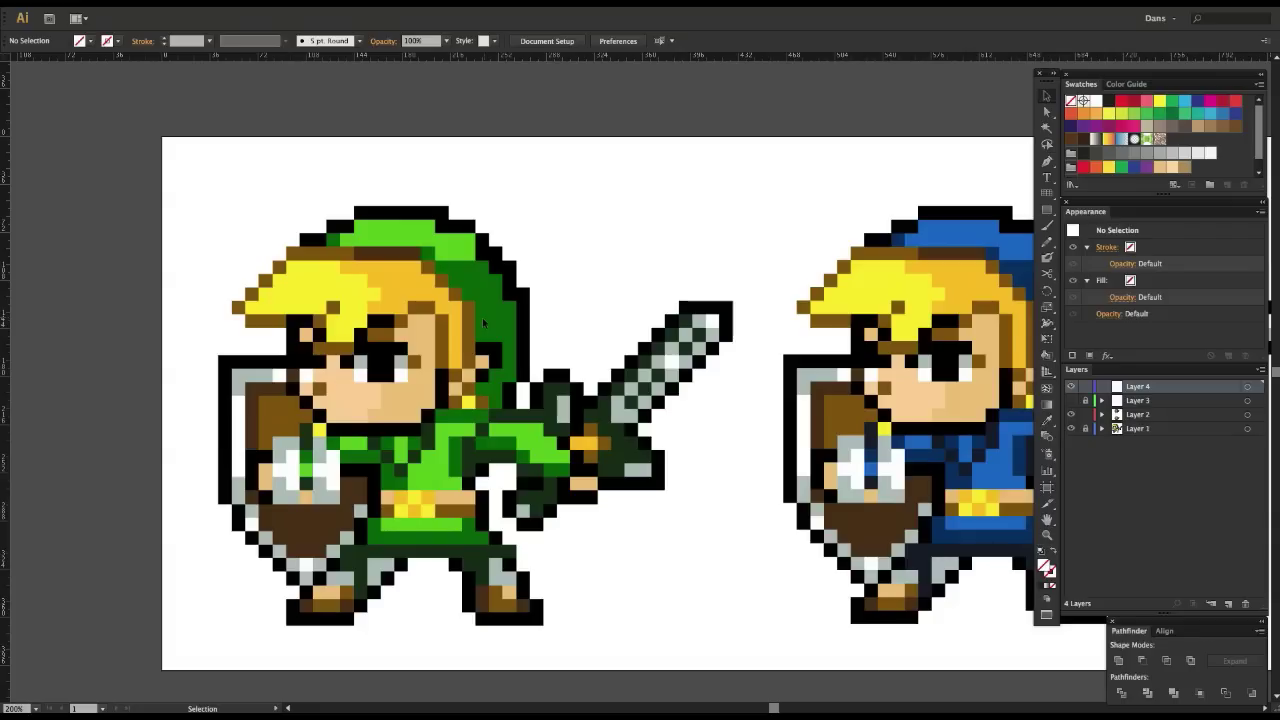
{"action": "scroll", "coordinate": [483, 322], "scroll_direction": "right", "scroll_amount": 3}
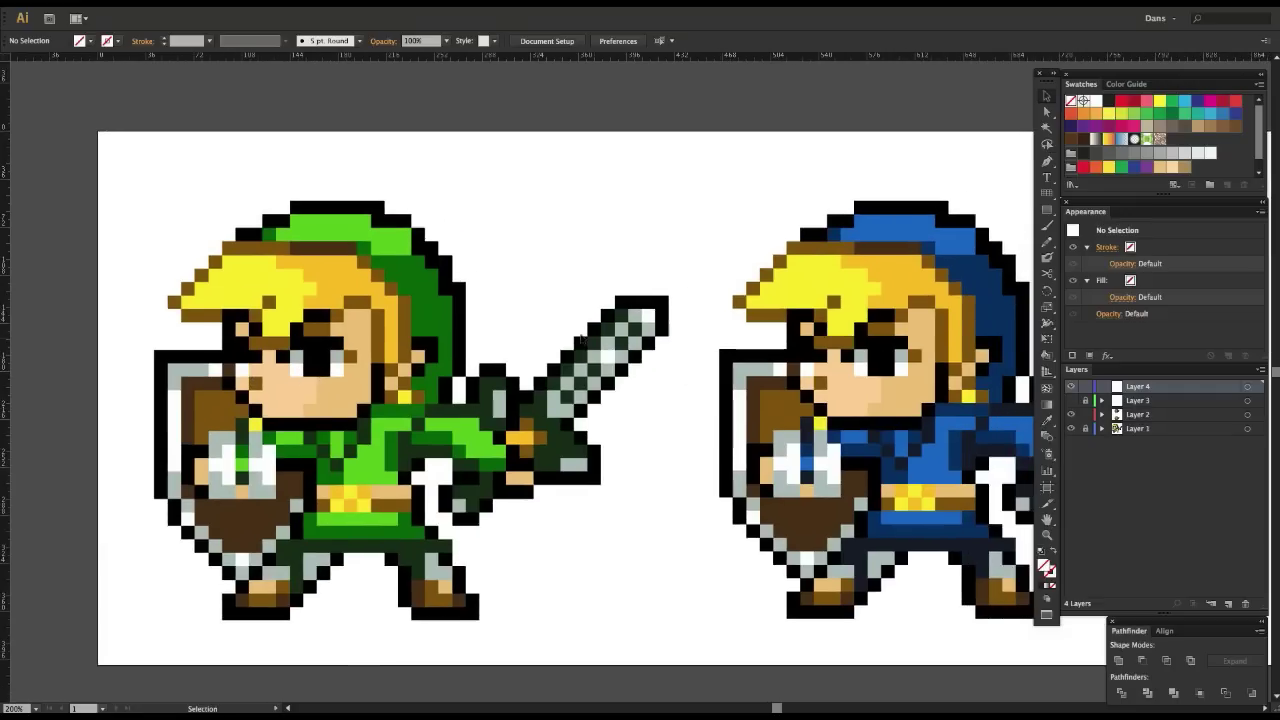
{"action": "key", "text": "space"}
{"action": "left_click_drag", "start_coordinate": [645, 290], "coordinate": [545, 302]}
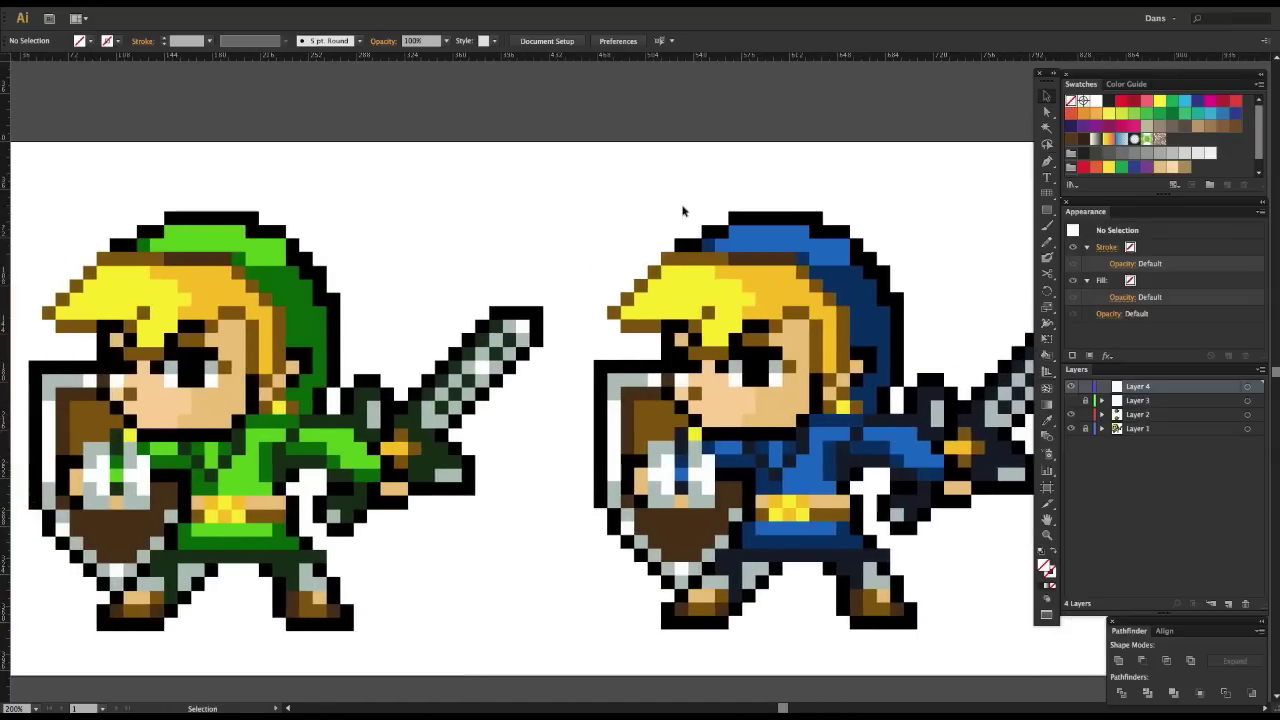
{"action": "scroll", "coordinate": [683, 210], "scroll_direction": "right", "scroll_amount": 4}
{"action": "scroll", "coordinate": [683, 210], "scroll_direction": "down", "scroll_amount": 1}
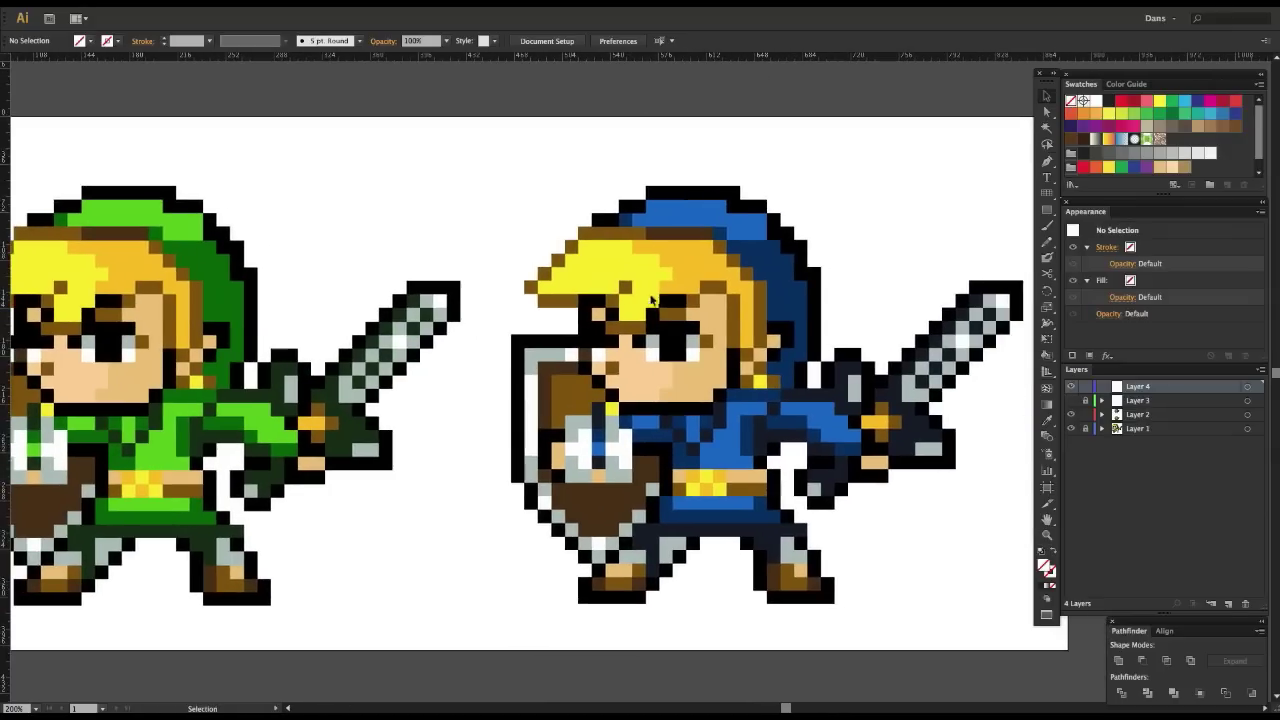
- Pan between both Links, then fit the whole artboard in the window with Ctrl+0
{"action": "left_click_drag", "start_coordinate": [185, 280], "coordinate": [287, 280]}
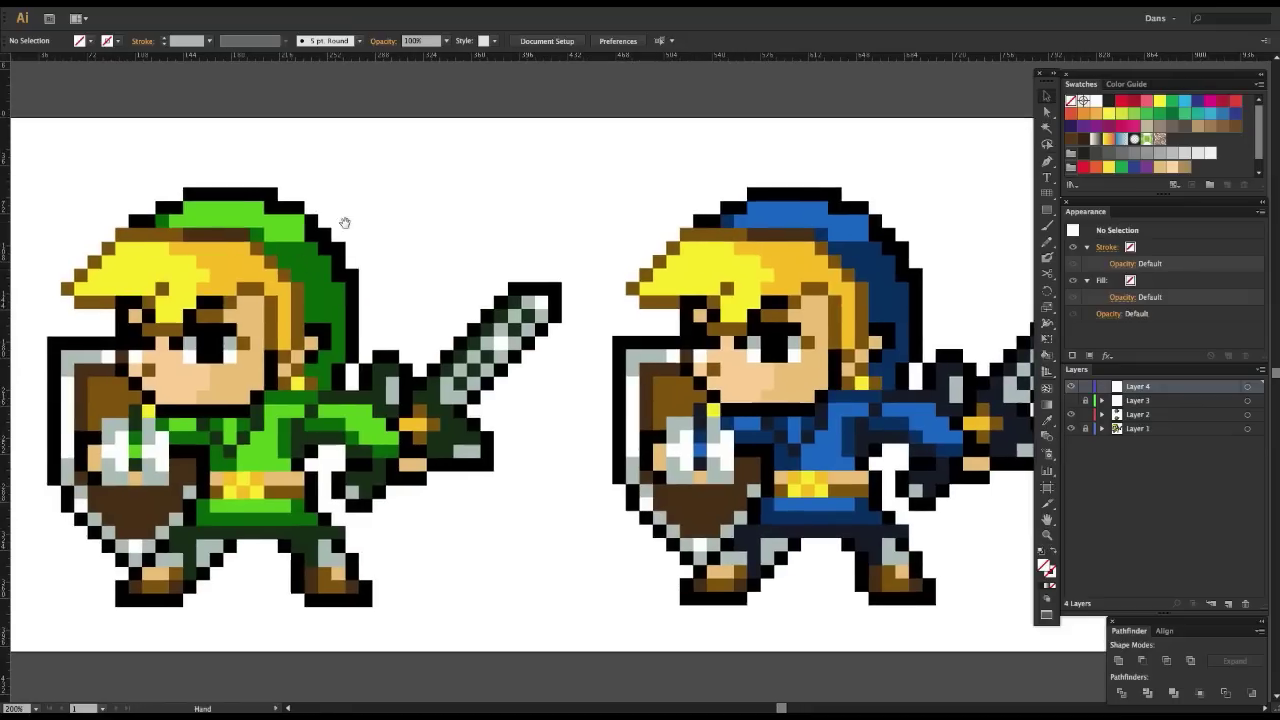
{"action": "left_click_drag", "start_coordinate": [693, 282], "coordinate": [648, 290]}
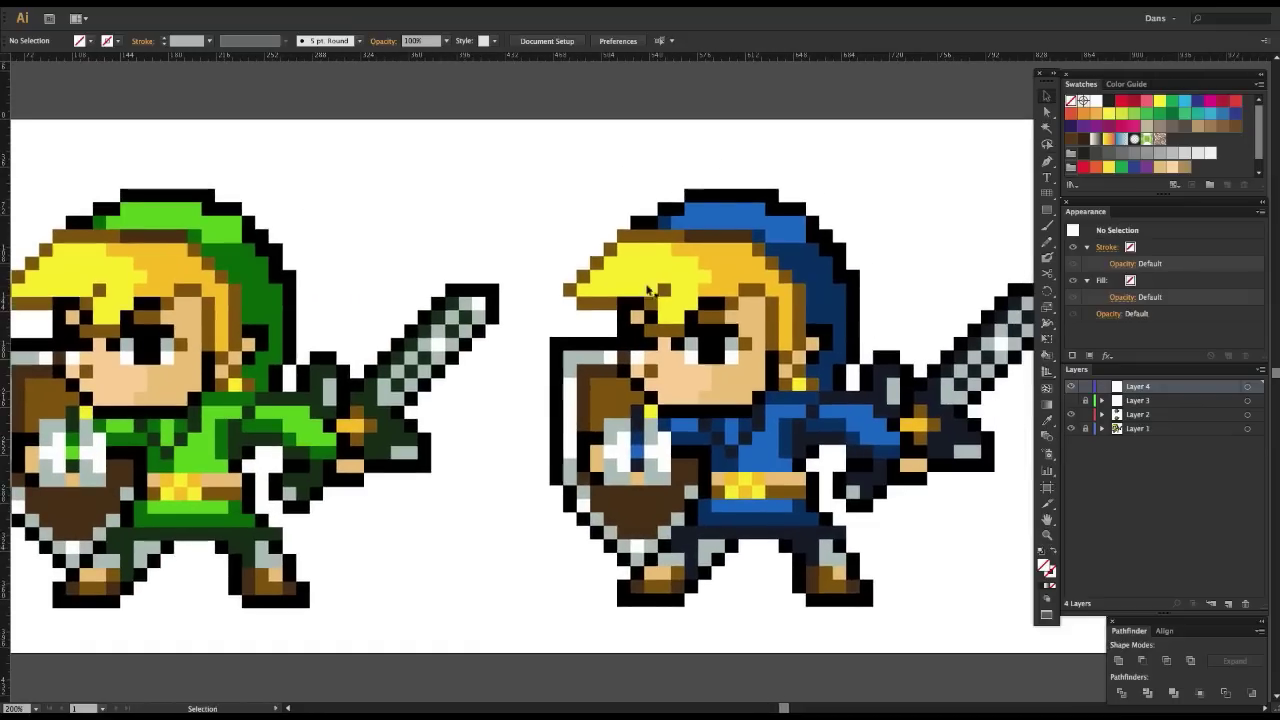
{"action": "scroll", "coordinate": [663, 267], "scroll_direction": "right", "scroll_amount": 3}
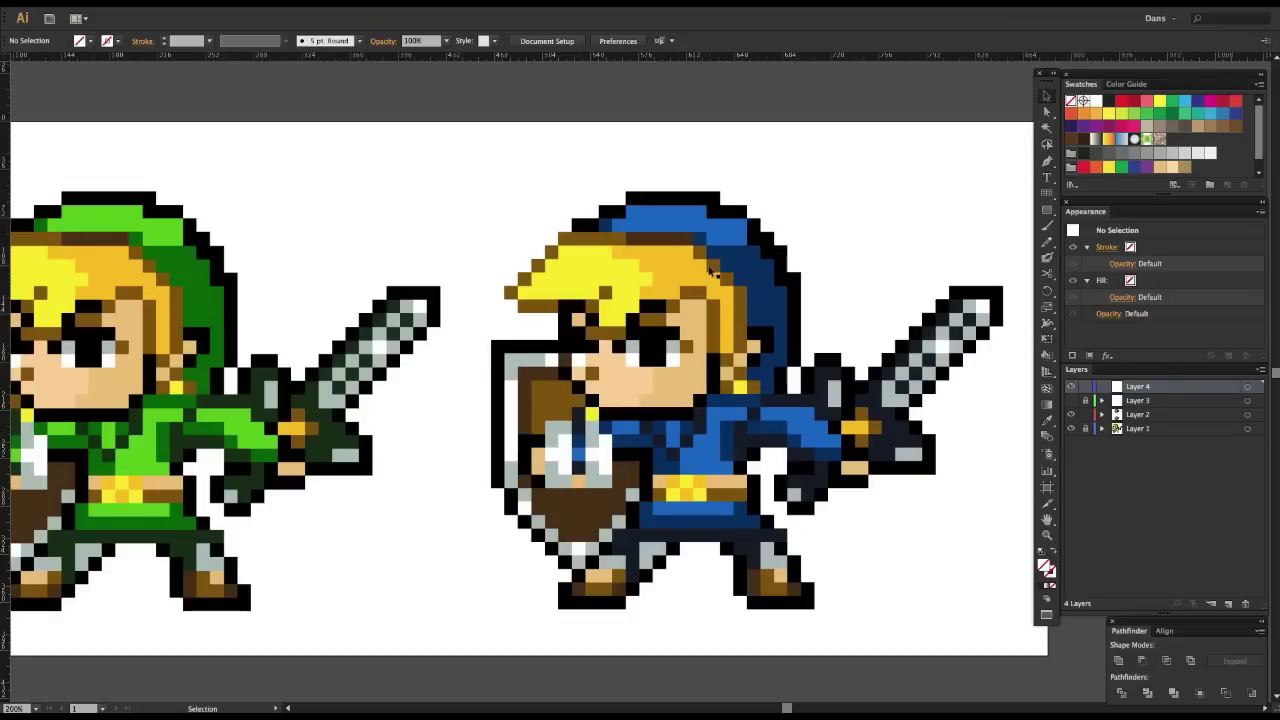
{"action": "scroll", "coordinate": [712, 272], "scroll_direction": "right", "scroll_amount": 2}
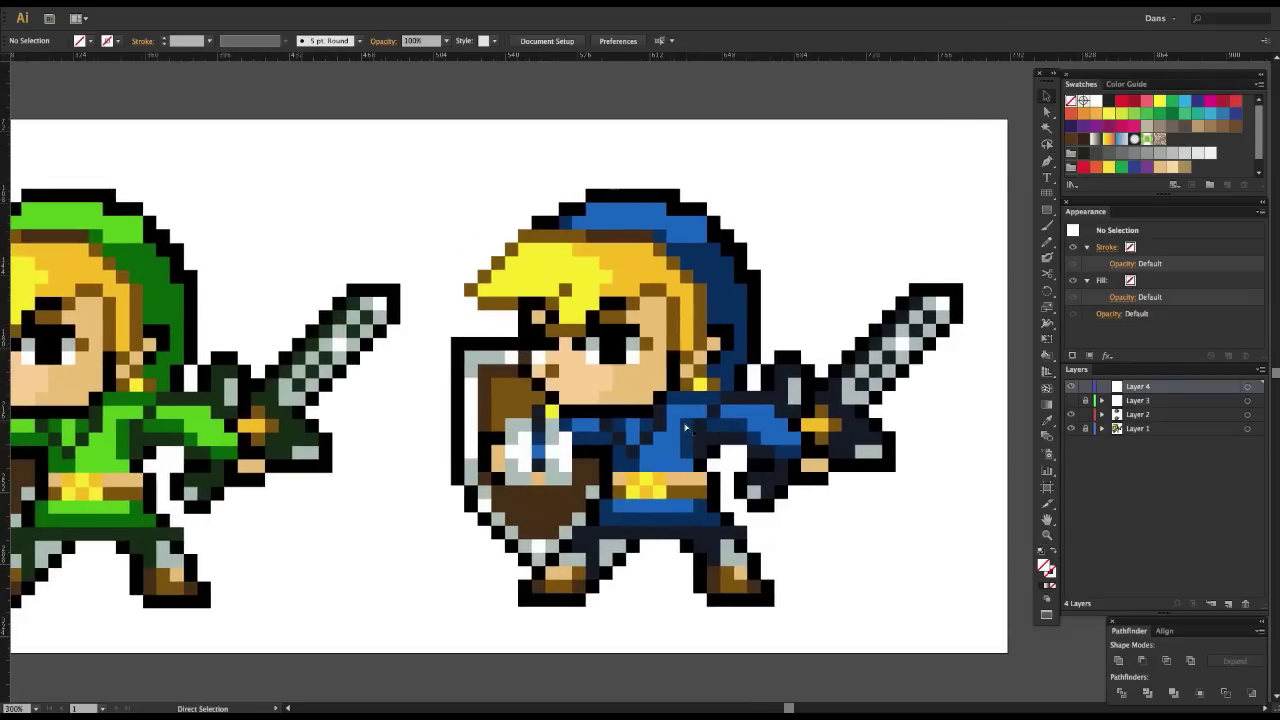
{"action": "scroll", "coordinate": [686, 428], "scroll_direction": "up", "scroll_amount": 1}
{"action": "left_click_drag", "start_coordinate": [477, 424], "coordinate": [820, 412]}
{"action": "key", "text": "ctrl+0"}
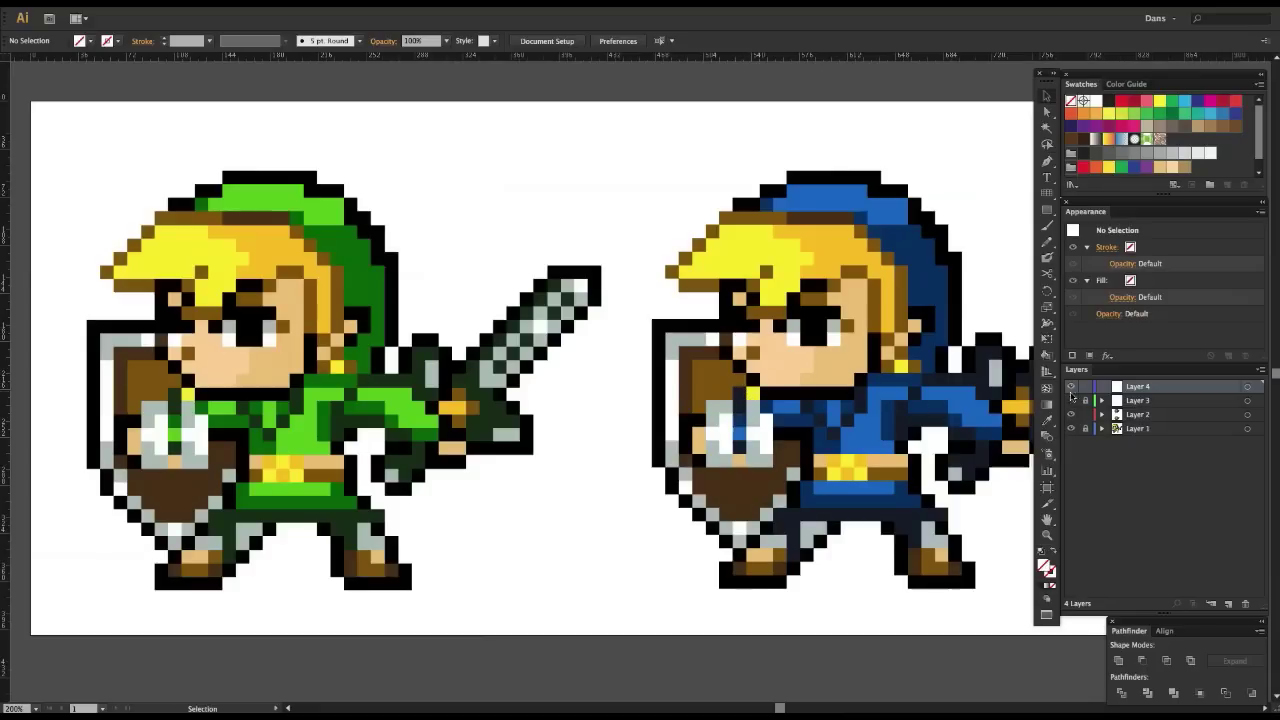
- Hide Layer 2's blue Link, recentre on the green Link, and activate the line tool group
{"action": "left_click", "coordinate": [1071, 414]}
{"action": "left_click_drag", "start_coordinate": [486, 451], "coordinate": [572, 442]}
{"action": "left_click_drag", "start_coordinate": [580, 396], "coordinate": [482, 419]}
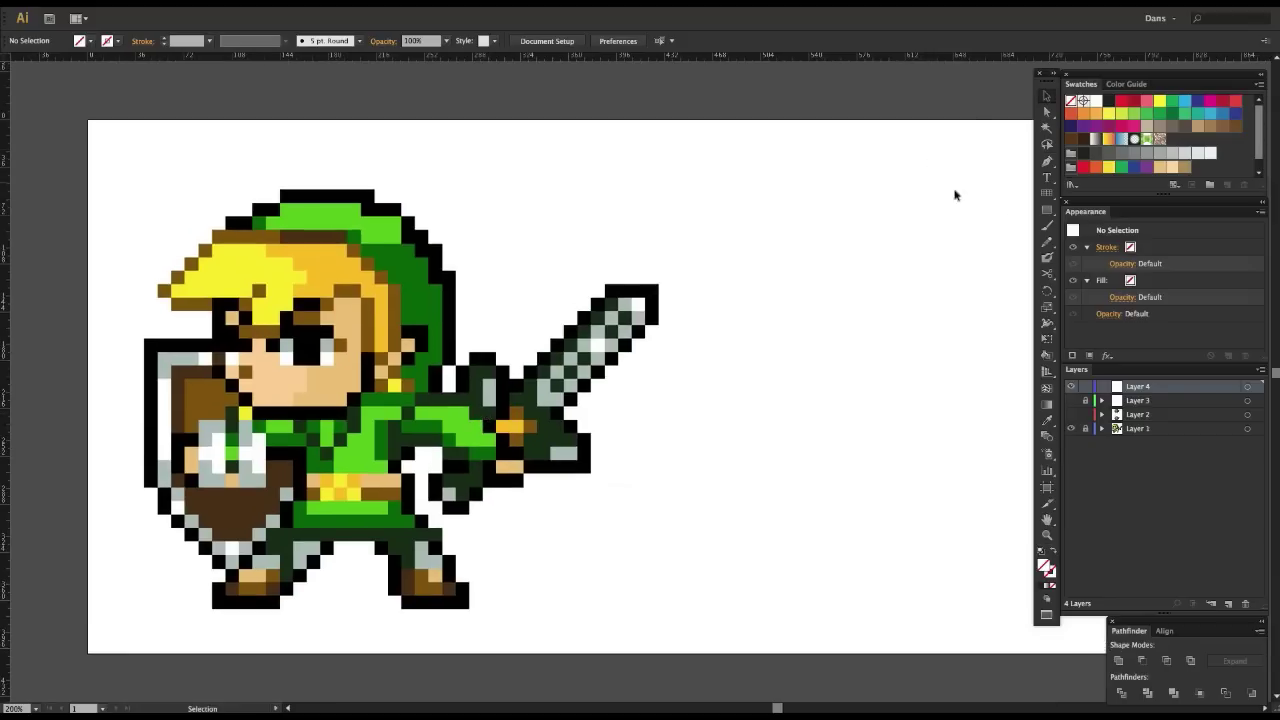
{"action": "left_click_drag", "start_coordinate": [1047, 194], "coordinate": [1079, 196]}
{"action": "left_click", "coordinate": [1044, 197]}
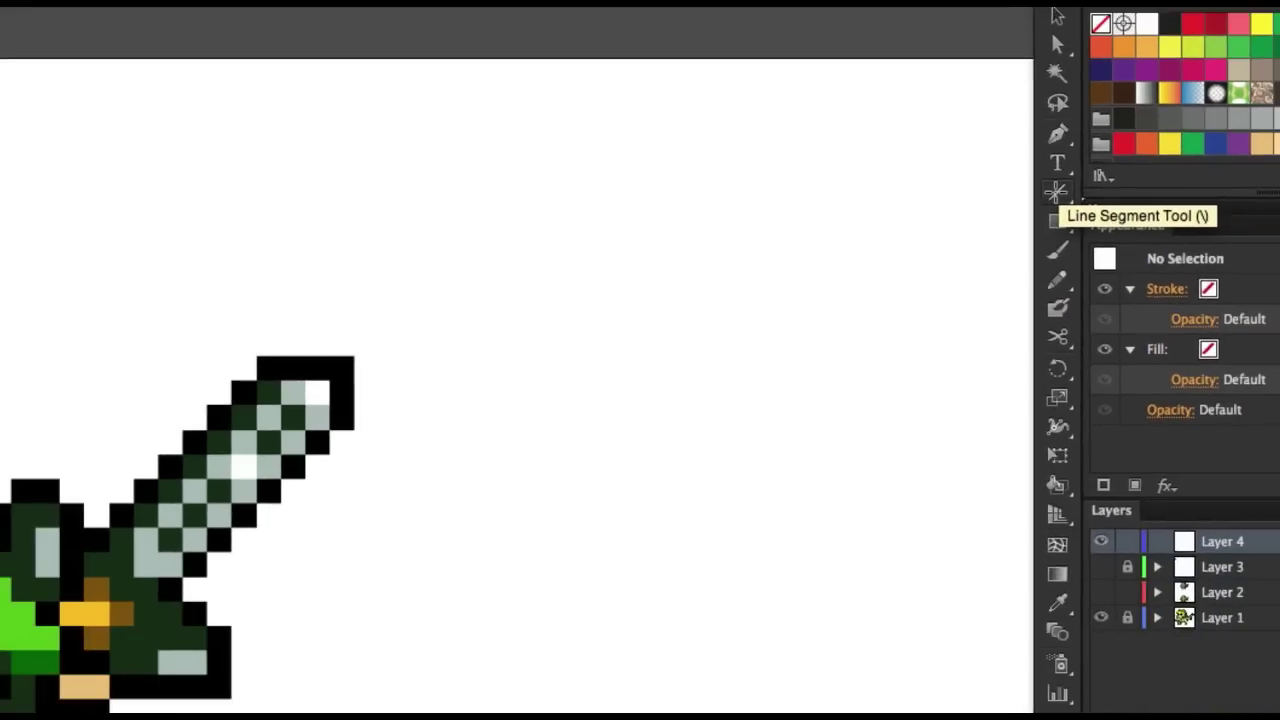
- Choose the Rectangular Grid Tool from the Line Segment tool's flyout
{"action": "left_click", "coordinate": [1057, 193]}
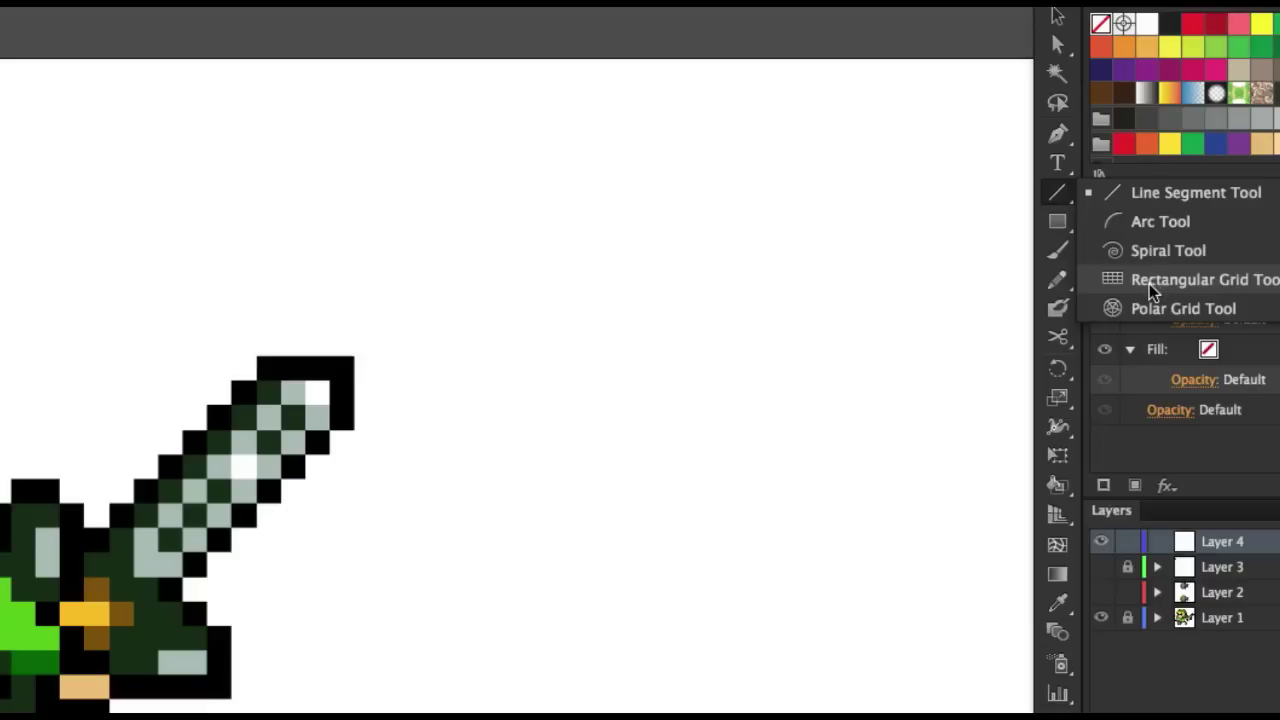
{"action": "left_click", "coordinate": [1149, 283]}
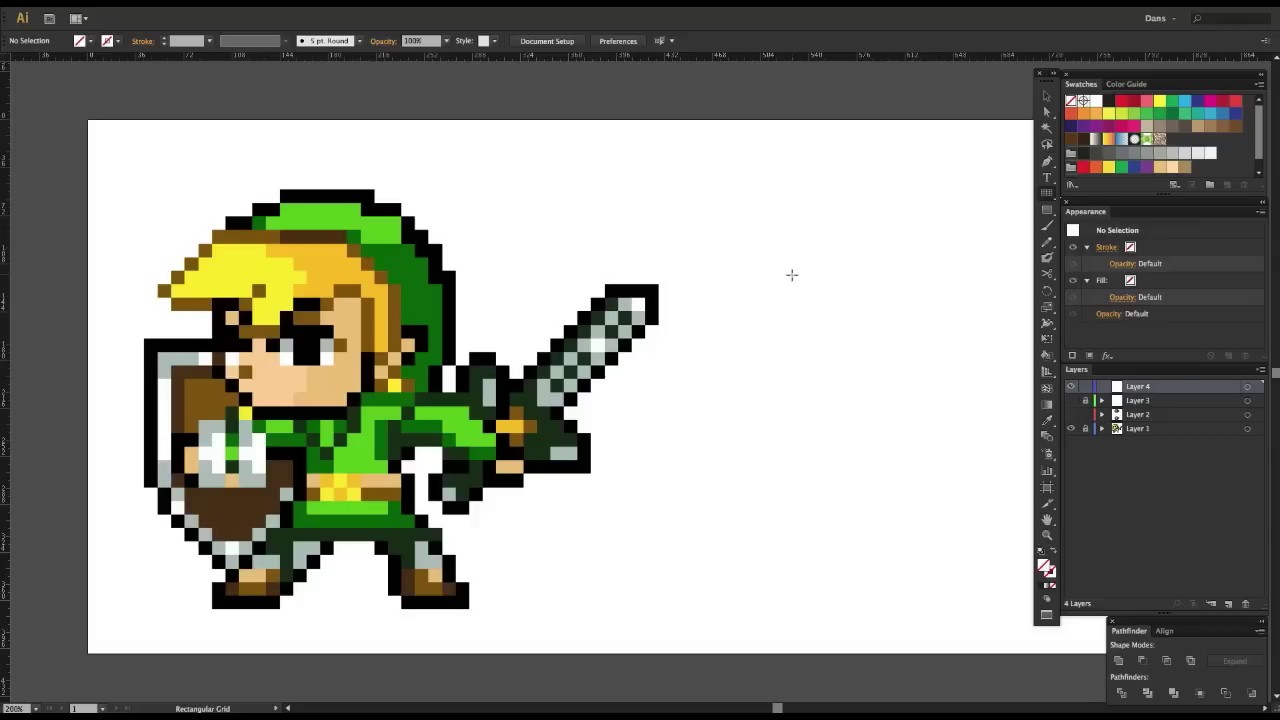
{"action": "left_click_drag", "start_coordinate": [631, 391], "coordinate": [597, 389]}
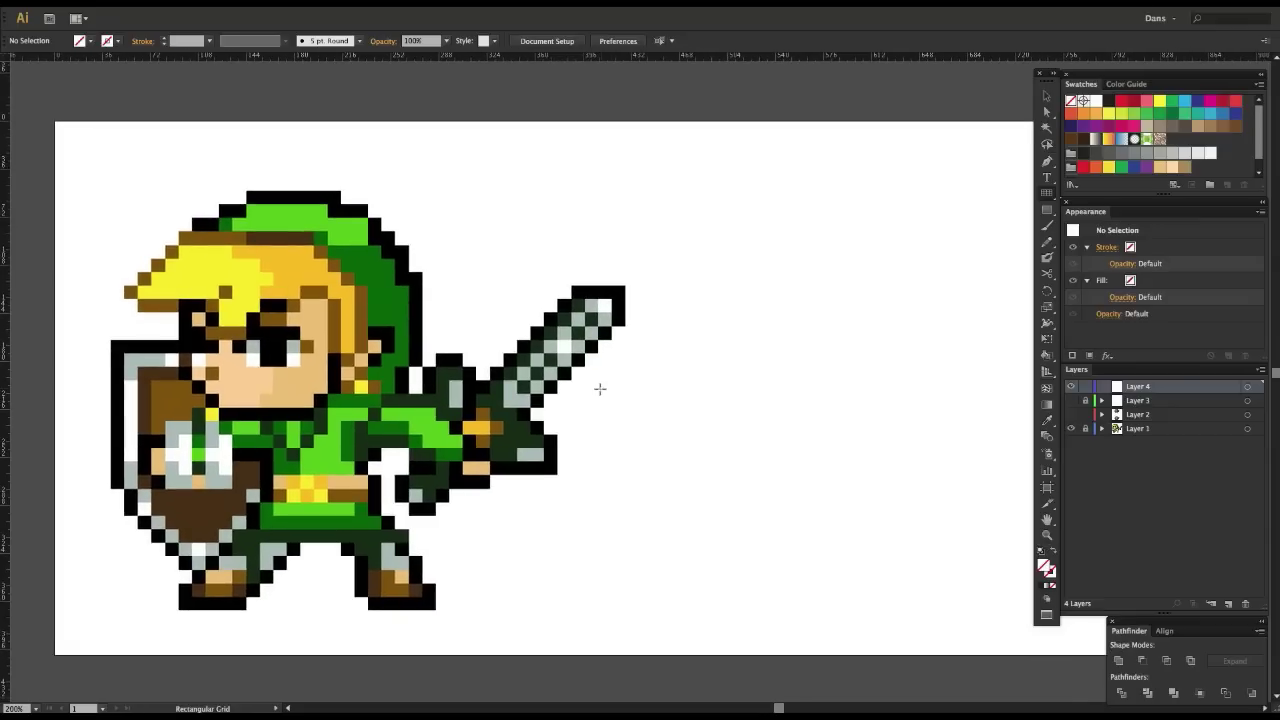
{"action": "mouse_move", "coordinate": [393, 359]}
{"action": "left_mouse_down"}
{"action": "mouse_move", "coordinate": [456, 360]}
{"action": "mouse_move", "coordinate": [402, 355]}
{"action": "left_mouse_up"}
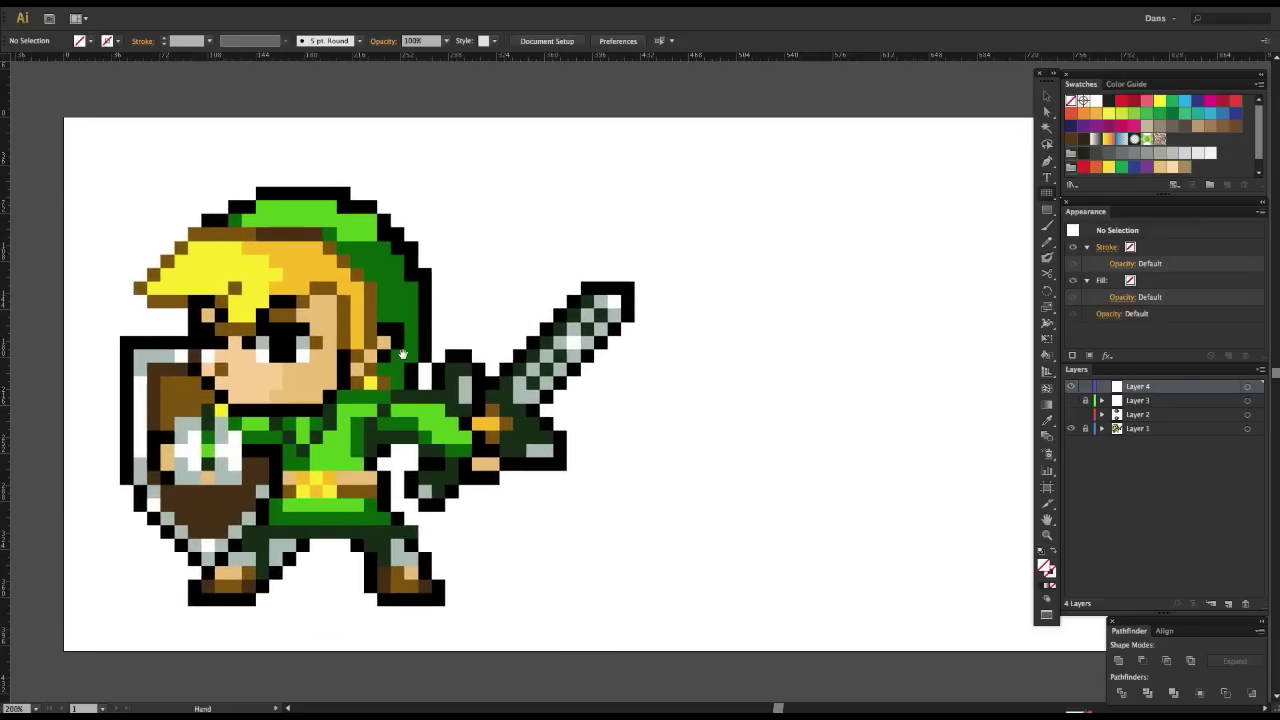
{"action": "left_click_drag", "start_coordinate": [652, 201], "coordinate": [961, 602]}
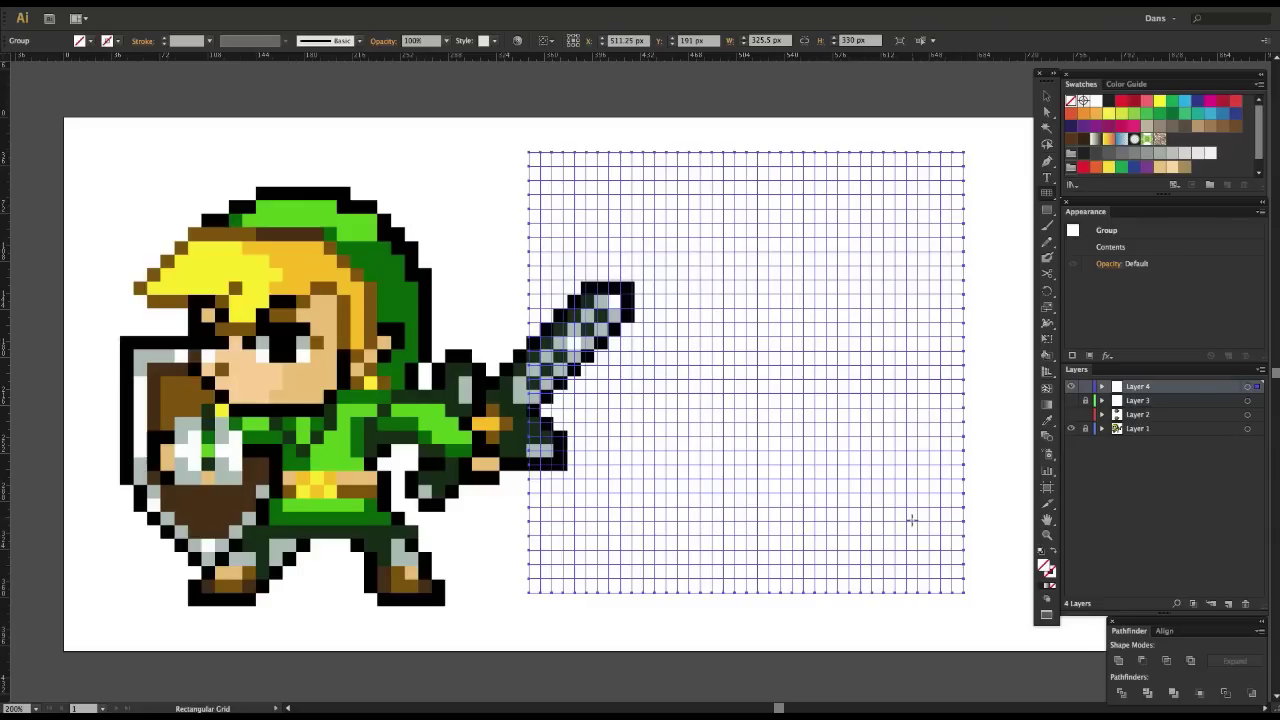
{"action": "key", "text": "ctrl+shift+a"}
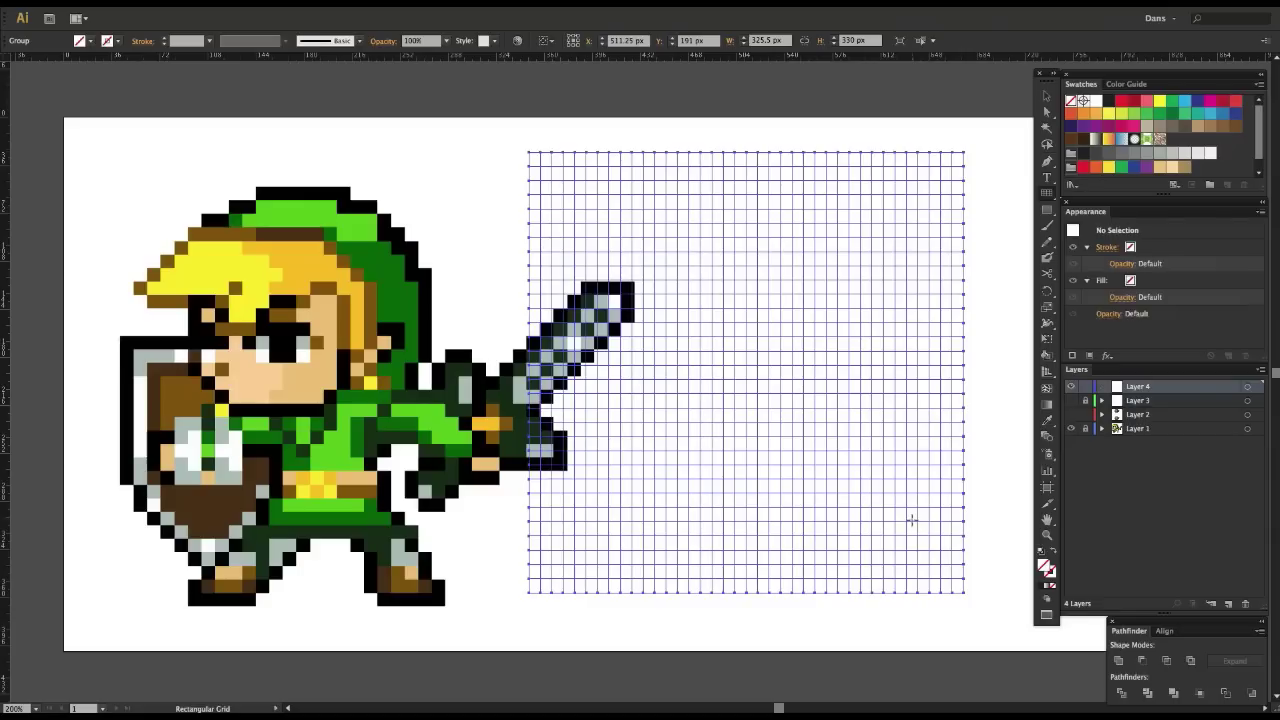
{"action": "left_click_drag", "start_coordinate": [689, 329], "coordinate": [643, 320]}
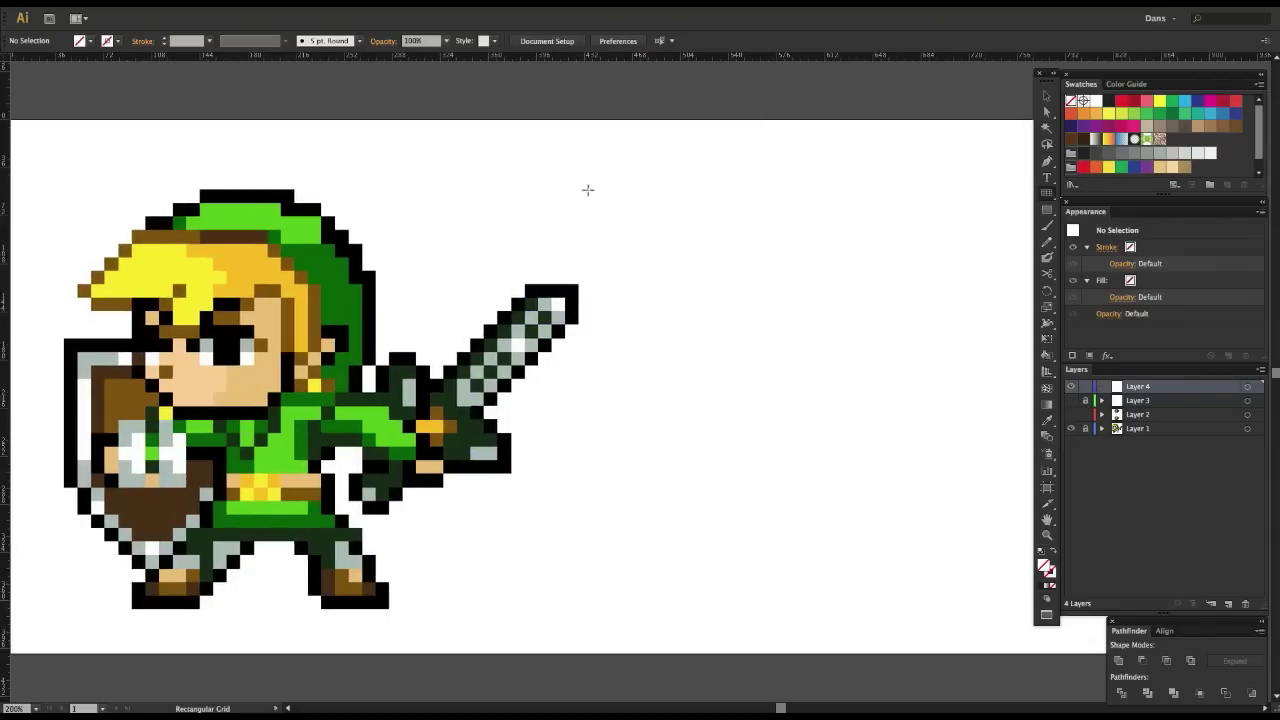
{"action": "left_click_drag", "start_coordinate": [591, 158], "coordinate": [1024, 602]}
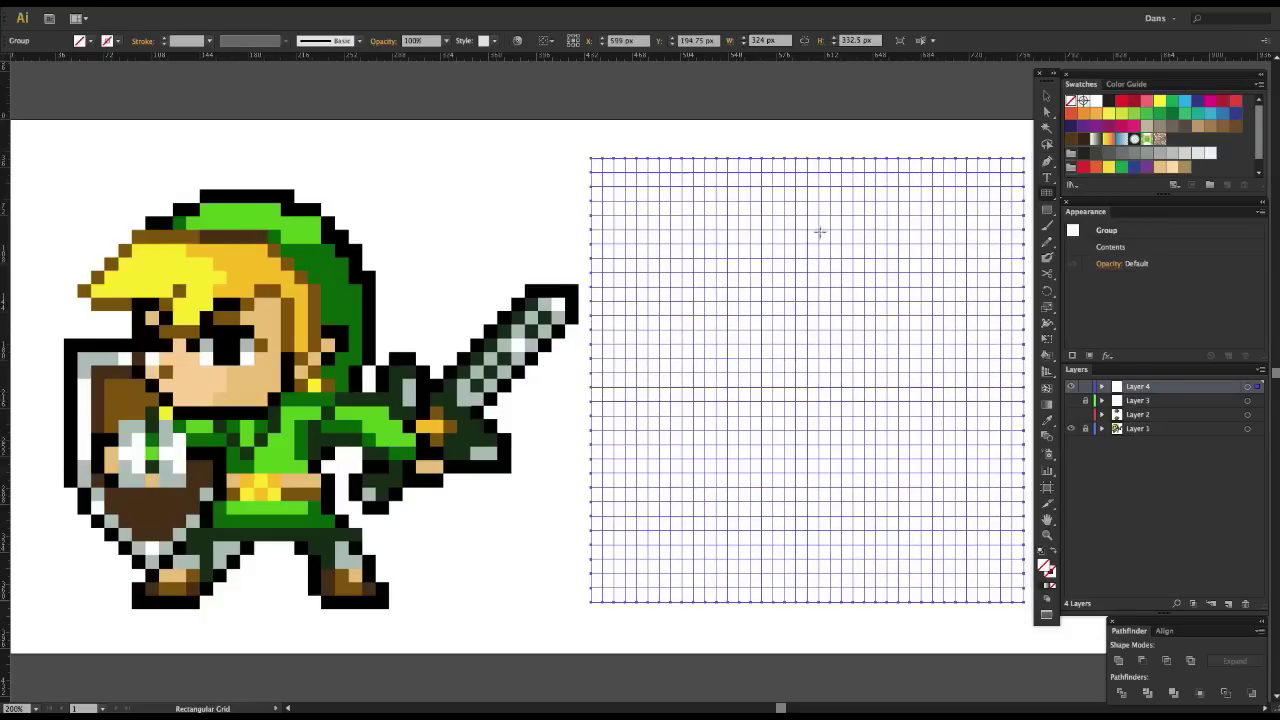
{"action": "scroll", "coordinate": [414, 329], "scroll_direction": "left", "scroll_amount": 3}
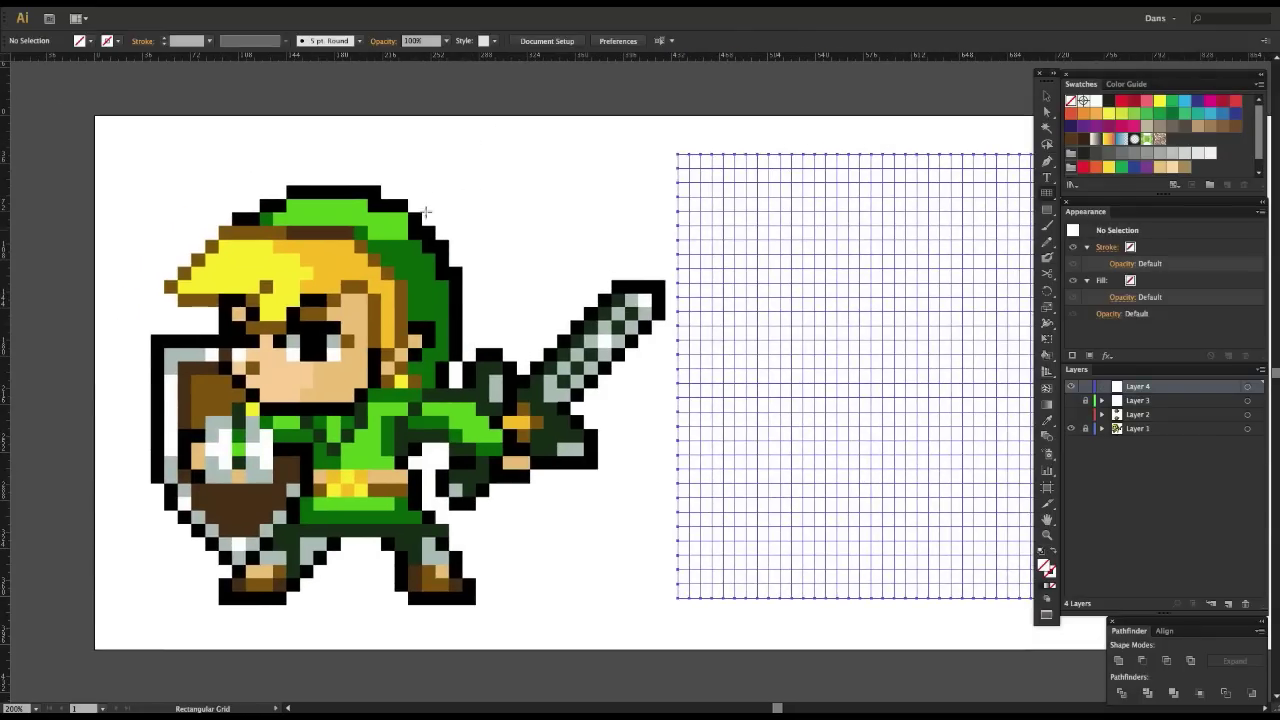
{"action": "key", "text": "ctrl+shift+a"}
{"action": "left_click_drag", "start_coordinate": [454, 286], "coordinate": [457, 283]}
{"action": "scroll", "coordinate": [457, 283], "scroll_direction": "left", "scroll_amount": 4}
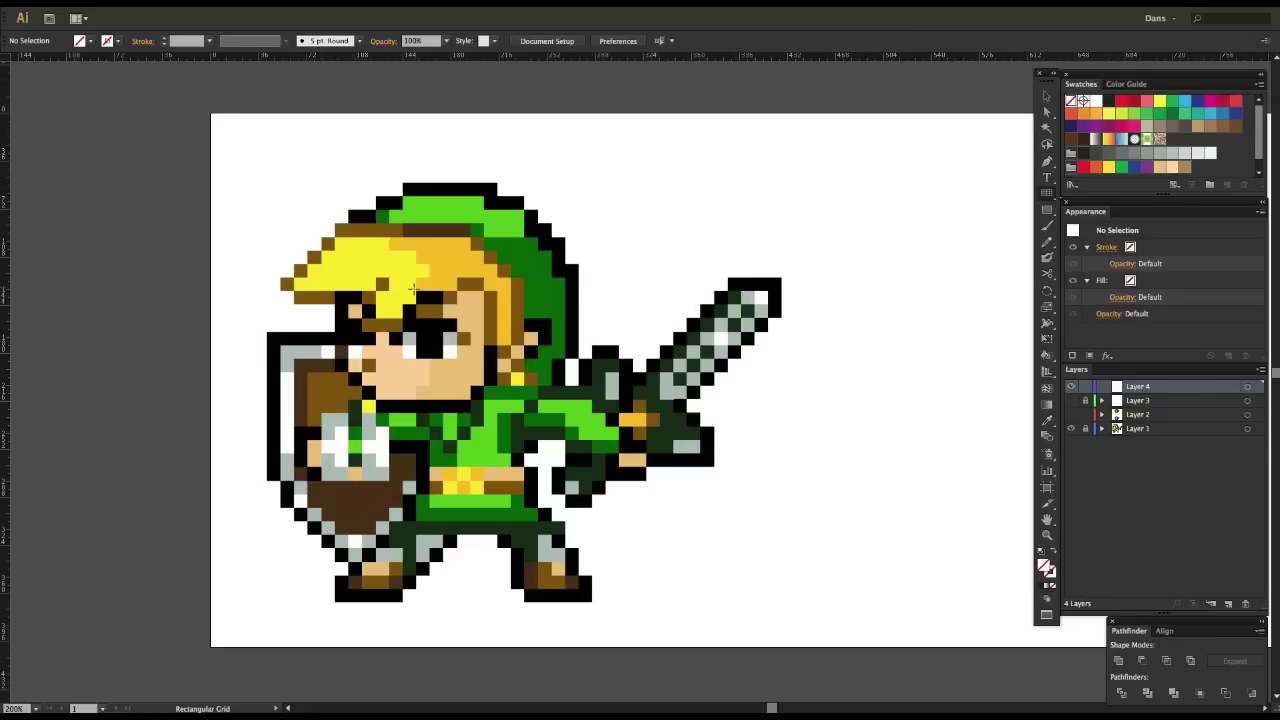
- Zoom out and drag four ruler guides framing Link, from hat top to past the sword tip
{"action": "scroll", "coordinate": [428, 395], "scroll_direction": "up", "scroll_amount": 1}
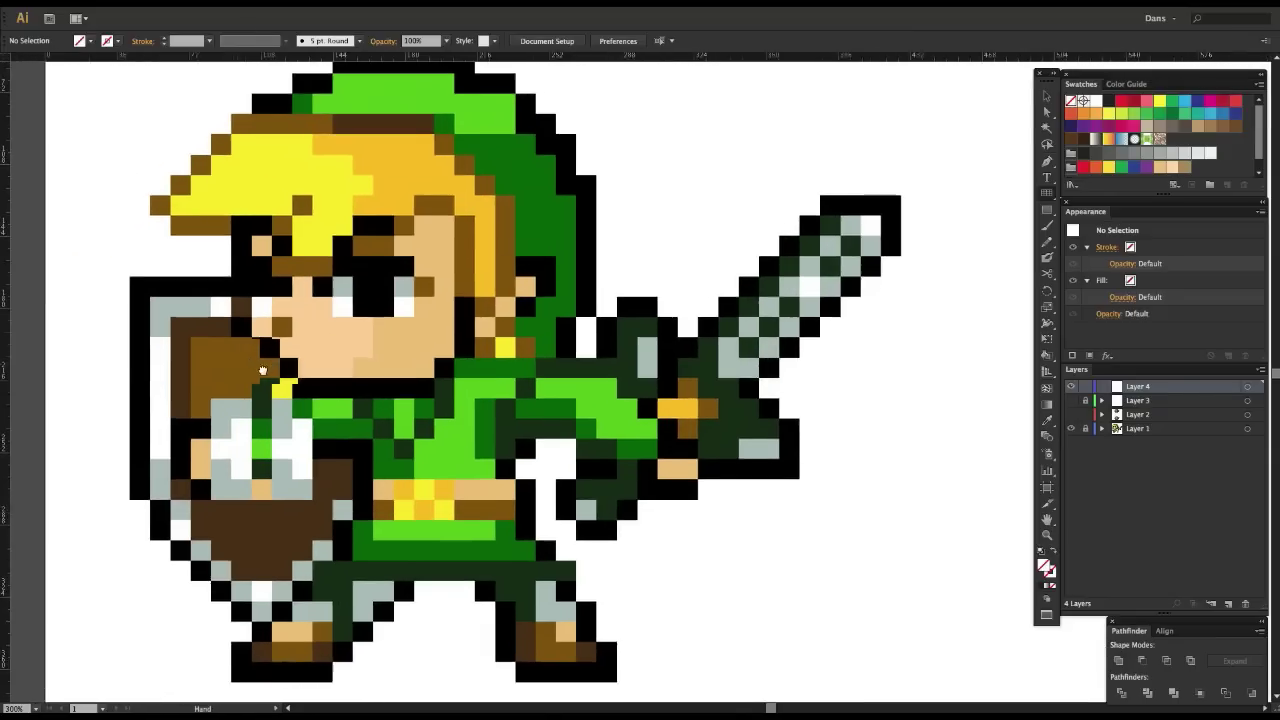
{"action": "key", "text": "ctrl+minus"}
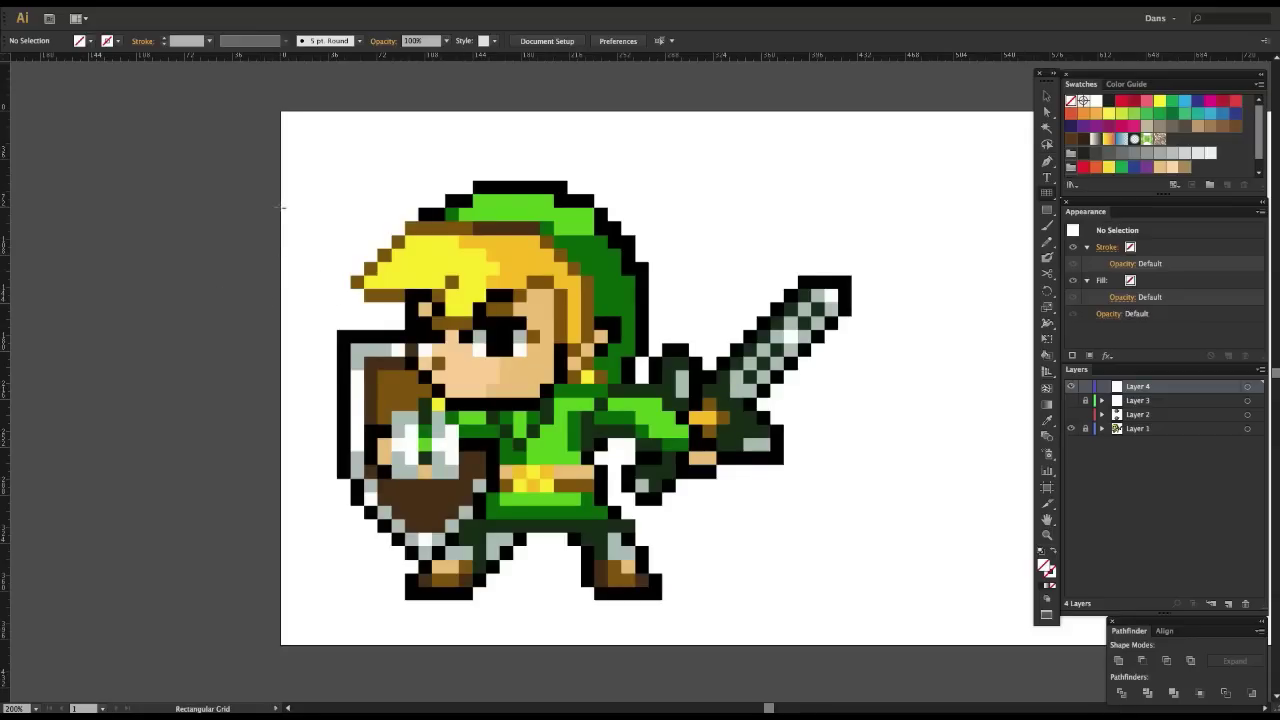
{"action": "key", "text": "v"}
{"action": "key", "text": "ctrl+r"}
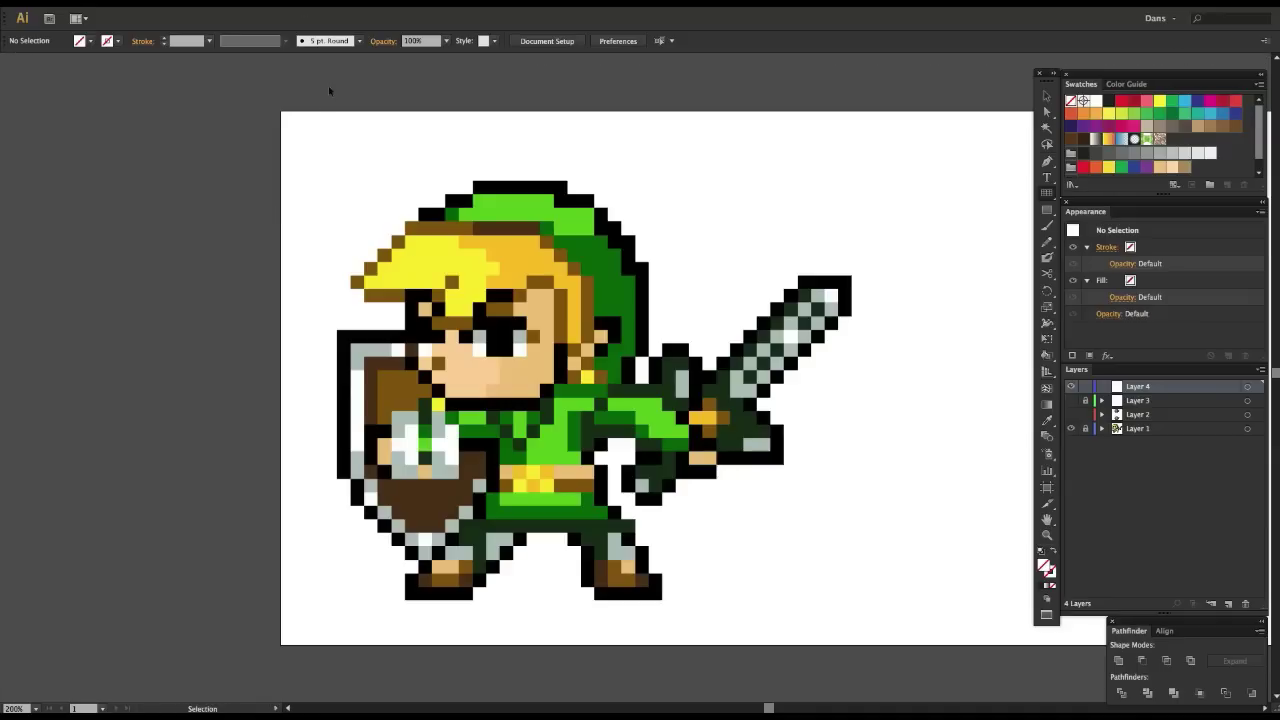
{"action": "key", "text": "ctrl+r"}
{"action": "key", "text": "ctrl+r"}
{"action": "key", "text": "ctrl+r"}
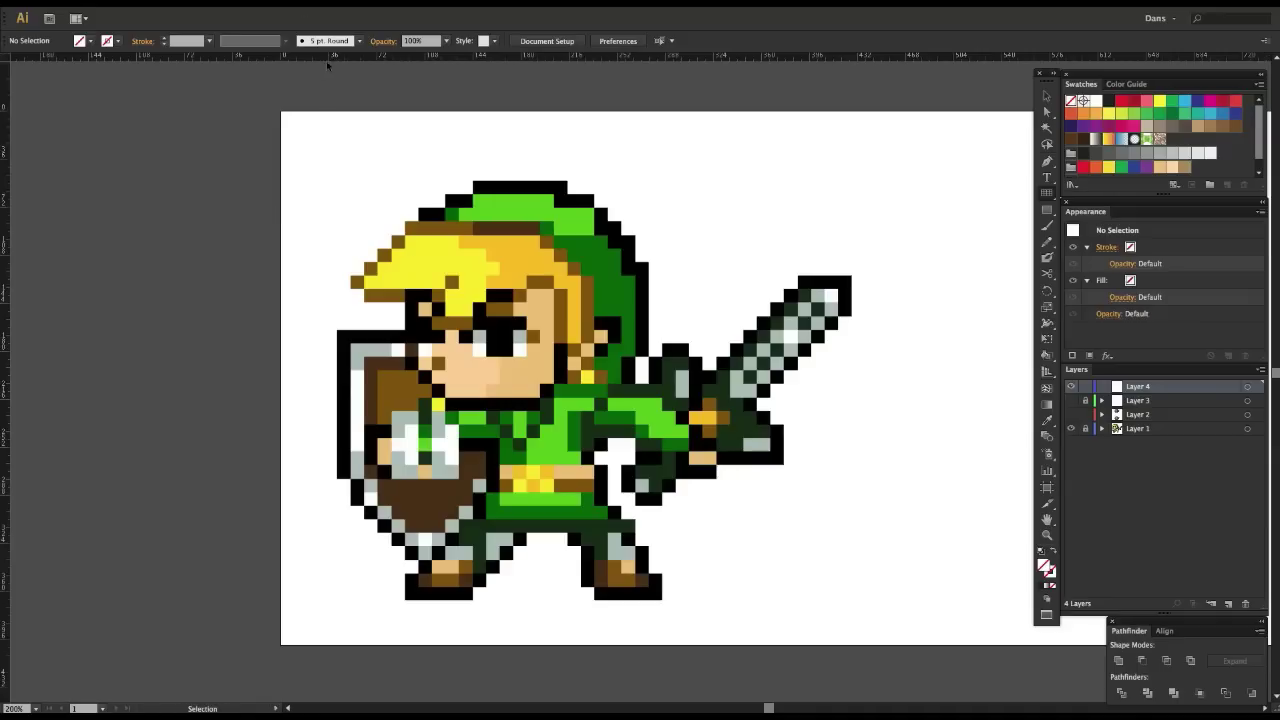
{"action": "left_click_drag", "start_coordinate": [326, 60], "coordinate": [388, 179]}
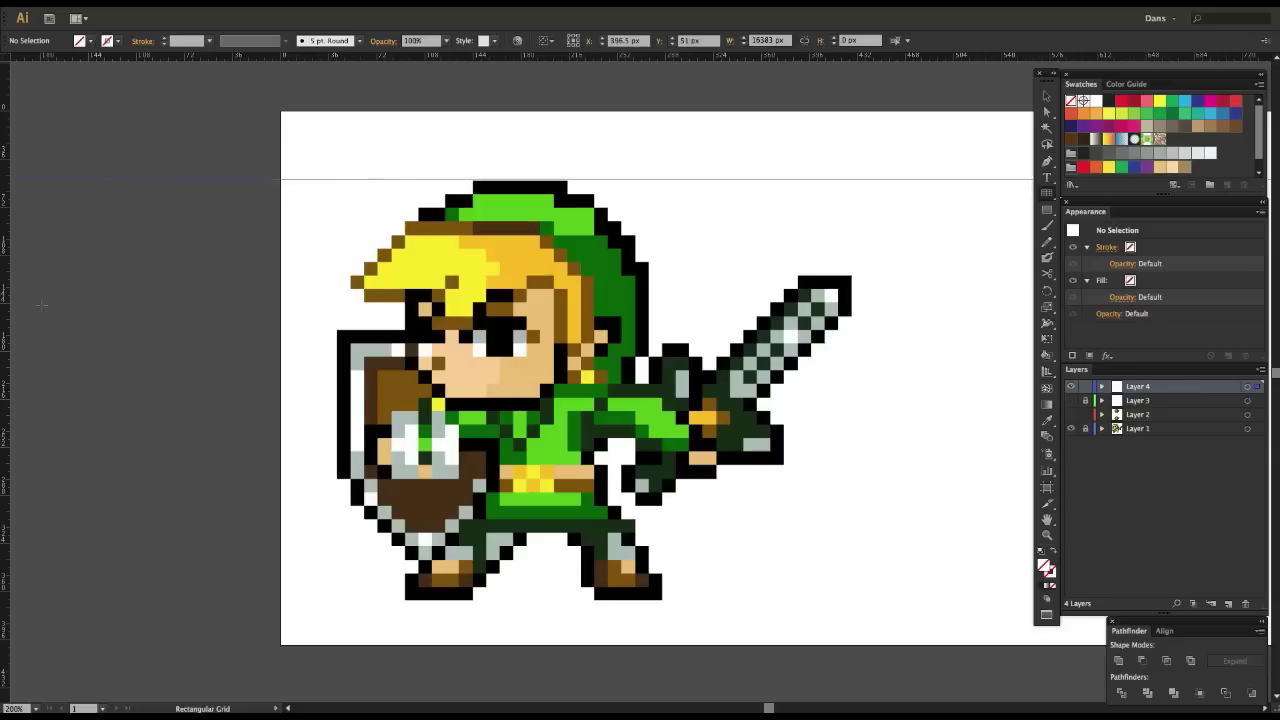
{"action": "left_click_drag", "start_coordinate": [11, 314], "coordinate": [337, 330]}
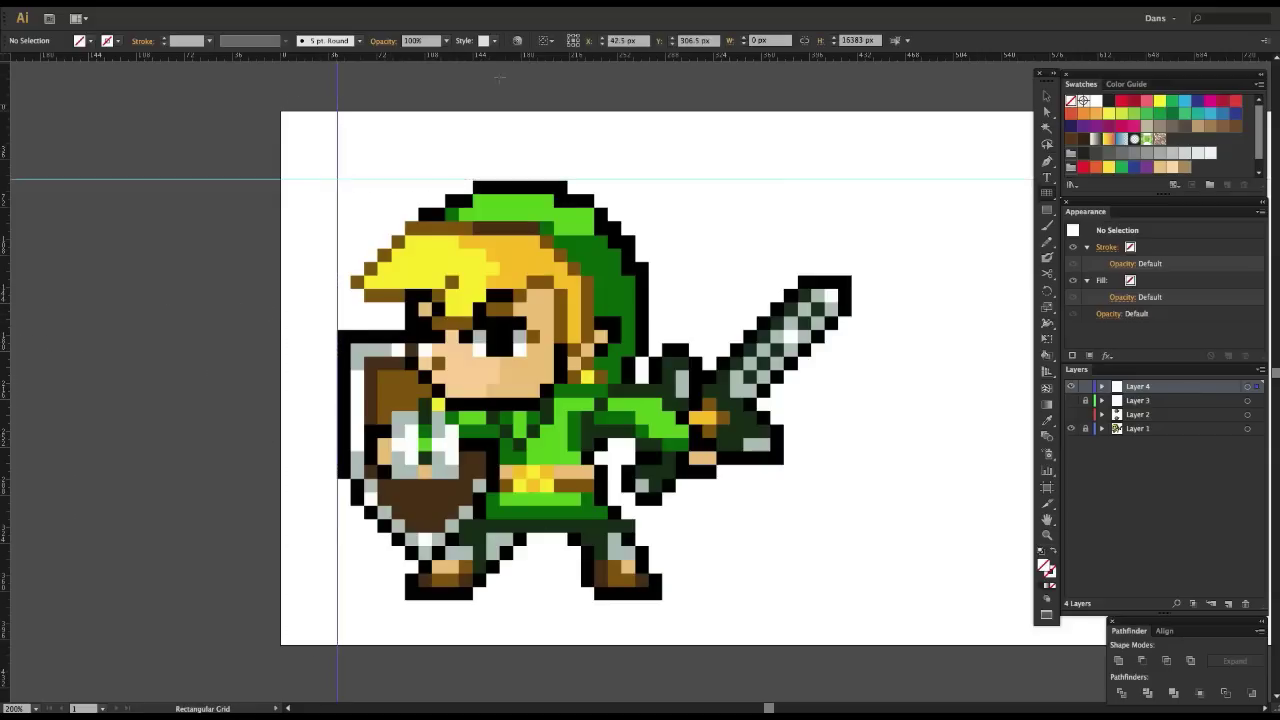
{"action": "left_click_drag", "start_coordinate": [510, 58], "coordinate": [562, 601]}
{"action": "left_click_drag", "start_coordinate": [5, 370], "coordinate": [851, 366]}
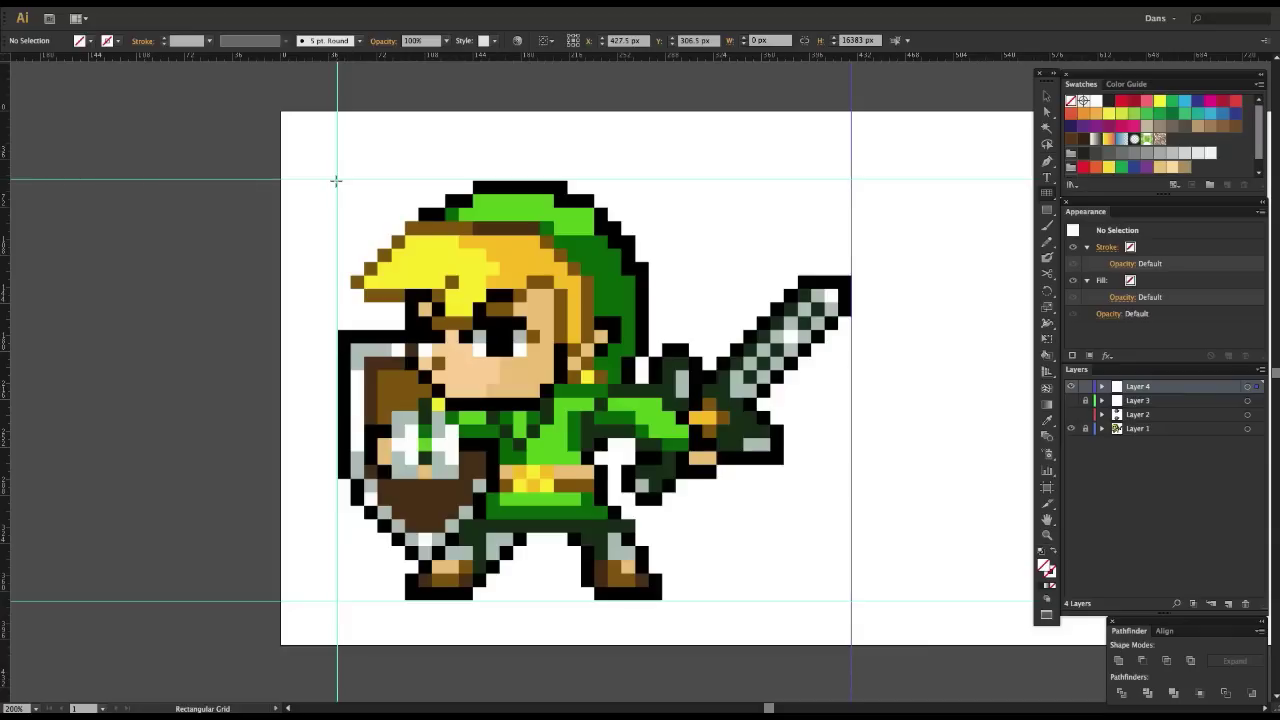
- Drag a rectangular grid from the top-left guide crossing, reducing its rows and columns
{"action": "left_click_drag", "start_coordinate": [336, 180], "coordinate": [848, 602]}
{"action": "key", "text": "Down"}
{"action": "key", "text": "Down"}
{"action": "key", "text": "Down"}
{"action": "key", "text": "Down"}
{"action": "key", "text": "Down"}
{"action": "key", "text": "Down"}
{"action": "key", "text": "Down"}
{"action": "key", "text": "Down"}
{"action": "key", "text": "Down"}
{"action": "key", "text": "Down"}
{"action": "key", "text": "Down"}
{"action": "key", "text": "Down"}
{"action": "key", "text": "Down"}
{"action": "key", "text": "Down"}
{"action": "key", "text": "Down"}
{"action": "key", "text": "Down"}
{"action": "key", "text": "Down"}
{"action": "key", "text": "Down"}
{"action": "key", "text": "Down"}
{"action": "key", "text": "Down"}
{"action": "key", "text": "Down"}
{"action": "key", "text": "Down"}
{"action": "key", "text": "Down"}
{"action": "key", "text": "Down"}
{"action": "key", "text": "Down"}
{"action": "key", "text": "Down"}
{"action": "key", "text": "Down"}
{"action": "key", "text": "Down"}
{"action": "key", "text": "Down"}
{"action": "key", "text": "Down"}
{"action": "key", "text": "Left"}
{"action": "key", "text": "Left"}
{"action": "key", "text": "Left"}
{"action": "key", "text": "Left"}
{"action": "key", "text": "Left"}
{"action": "key", "text": "Left"}
{"action": "key", "text": "Left"}
{"action": "key", "text": "Left"}
{"action": "key", "text": "Left"}
{"action": "key", "text": "Left"}
{"action": "key", "text": "Left"}
{"action": "key", "text": "Left"}
{"action": "key", "text": "Left"}
{"action": "key", "text": "Left"}
{"action": "key", "text": "Left"}
{"action": "key", "text": "Left"}
{"action": "key", "text": "Left"}
{"action": "key", "text": "Left"}
{"action": "key", "text": "Left"}
{"action": "key", "text": "Left"}
{"action": "key", "text": "Left"}
{"action": "key", "text": "Left"}
{"action": "key", "text": "Left"}
{"action": "key", "text": "Left"}
{"action": "key", "text": "Left"}
{"action": "key", "text": "Left"}
{"action": "key", "text": "Left"}
{"action": "key", "text": "Left"}
{"action": "key", "text": "Left"}
{"action": "key", "text": "Left"}
{"action": "key", "text": "Left"}
{"action": "key", "text": "Left"}
{"action": "key", "text": "Left"}
{"action": "key", "text": "Left"}
{"action": "key", "text": "Left"}
{"action": "key", "text": "Left"}
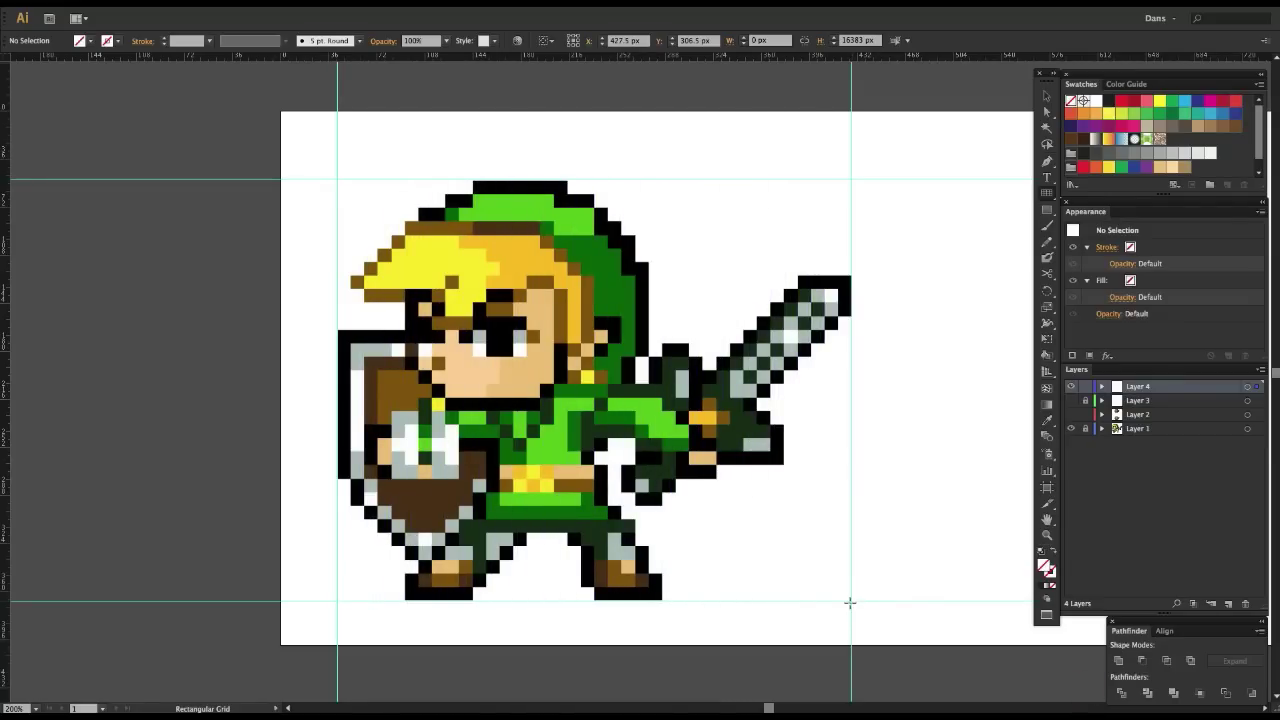
- Increase the grid to about 37 columns and 30 rows, release it, and hide the Link layer
{"action": "key", "text": "Right"}
{"action": "key", "text": "Right"}
{"action": "key", "text": "Right"}
{"action": "key", "text": "Right"}
{"action": "key", "text": "Right"}
{"action": "key", "text": "Right"}
{"action": "key", "text": "Right"}
{"action": "key", "text": "Right"}
{"action": "key", "text": "Right"}
{"action": "key", "text": "Right"}
{"action": "key", "text": "Right"}
{"action": "key", "text": "Right"}
{"action": "key", "text": "Right"}
{"action": "key", "text": "Right"}
{"action": "key", "text": "Right"}
{"action": "key", "text": "Right"}
{"action": "key", "text": "Right"}
{"action": "key", "text": "Right"}
{"action": "key", "text": "Right"}
{"action": "left_click_drag", "start_coordinate": [849, 602], "coordinate": [849, 602]}
{"action": "key", "text": "Right"}
{"action": "key", "text": "Right"}
{"action": "key", "text": "Right"}
{"action": "key", "text": "Right"}
{"action": "key", "text": "Right"}
{"action": "key", "text": "Right"}
{"action": "key", "text": "Right"}
{"action": "key", "text": "Right"}
{"action": "key", "text": "Right"}
{"action": "key", "text": "Right"}
{"action": "key", "text": "Right"}
{"action": "key", "text": "Right"}
{"action": "key", "text": "Right"}
{"action": "key", "text": "Right"}
{"action": "key", "text": "Right"}
{"action": "key", "text": "Right"}
{"action": "key", "text": "Right"}
{"action": "key", "text": "Right"}
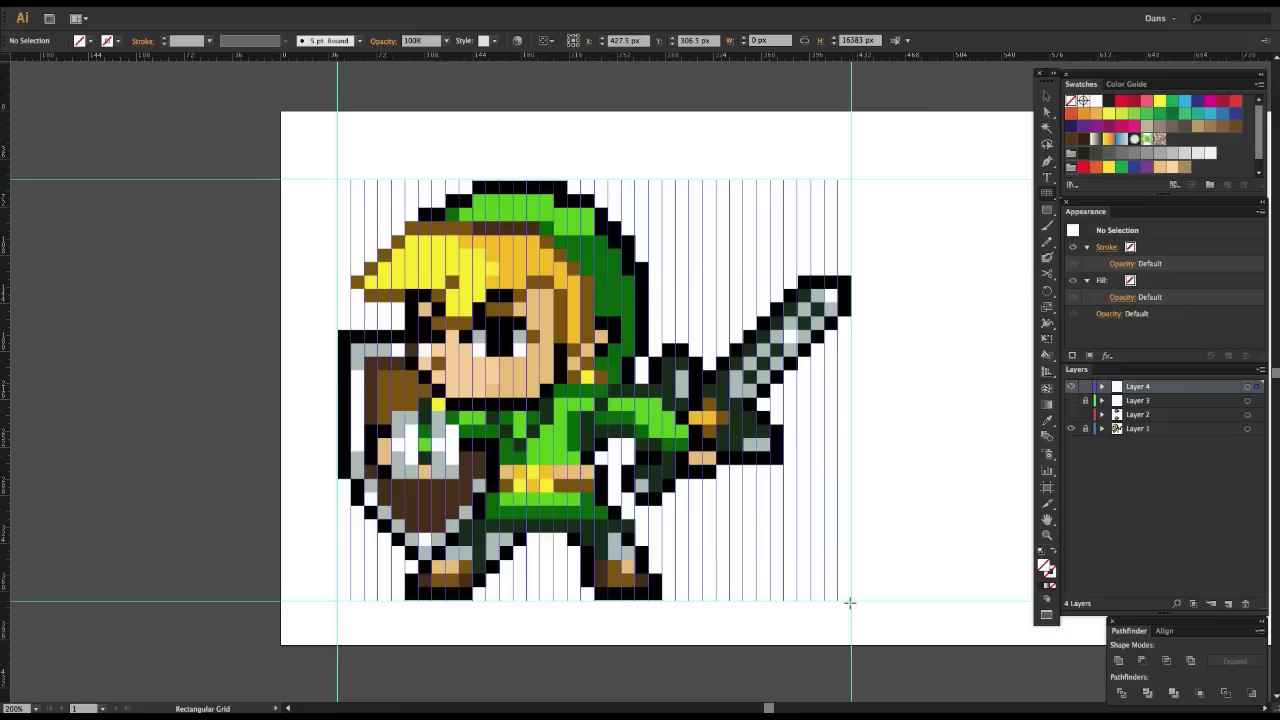
{"action": "key", "text": "Up"}
{"action": "key", "text": "Up"}
{"action": "key", "text": "Up"}
{"action": "key", "text": "Up"}
{"action": "key", "text": "Up"}
{"action": "key", "text": "Up"}
{"action": "key", "text": "Up"}
{"action": "key", "text": "Up"}
{"action": "key", "text": "Up"}
{"action": "key", "text": "Up"}
{"action": "key", "text": "Up"}
{"action": "key", "text": "Up"}
{"action": "key", "text": "Up"}
{"action": "key", "text": "Up"}
{"action": "key", "text": "Up"}
{"action": "key", "text": "Up"}
{"action": "key", "text": "Up"}
{"action": "key", "text": "Up"}
{"action": "key", "text": "Up"}
{"action": "key", "text": "Up"}
{"action": "left_click_drag", "start_coordinate": [849, 602], "coordinate": [851, 603]}
{"action": "key", "text": "Up"}
{"action": "key", "text": "Up"}
{"action": "key", "text": "Up"}
{"action": "key", "text": "Up"}
{"action": "key", "text": "Up"}
{"action": "key", "text": "Up"}
{"action": "key", "text": "Up"}
{"action": "key", "text": "Up"}
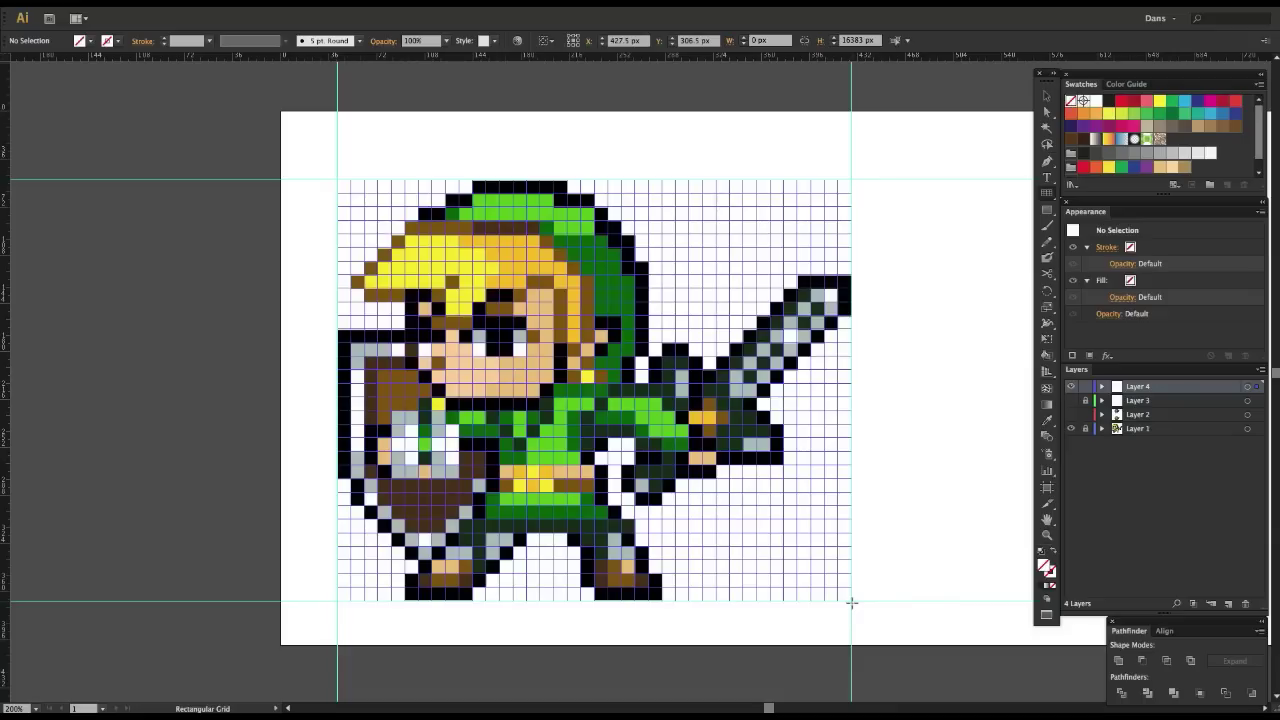
{"action": "left_click_drag", "start_coordinate": [851, 603], "coordinate": [851, 603]}
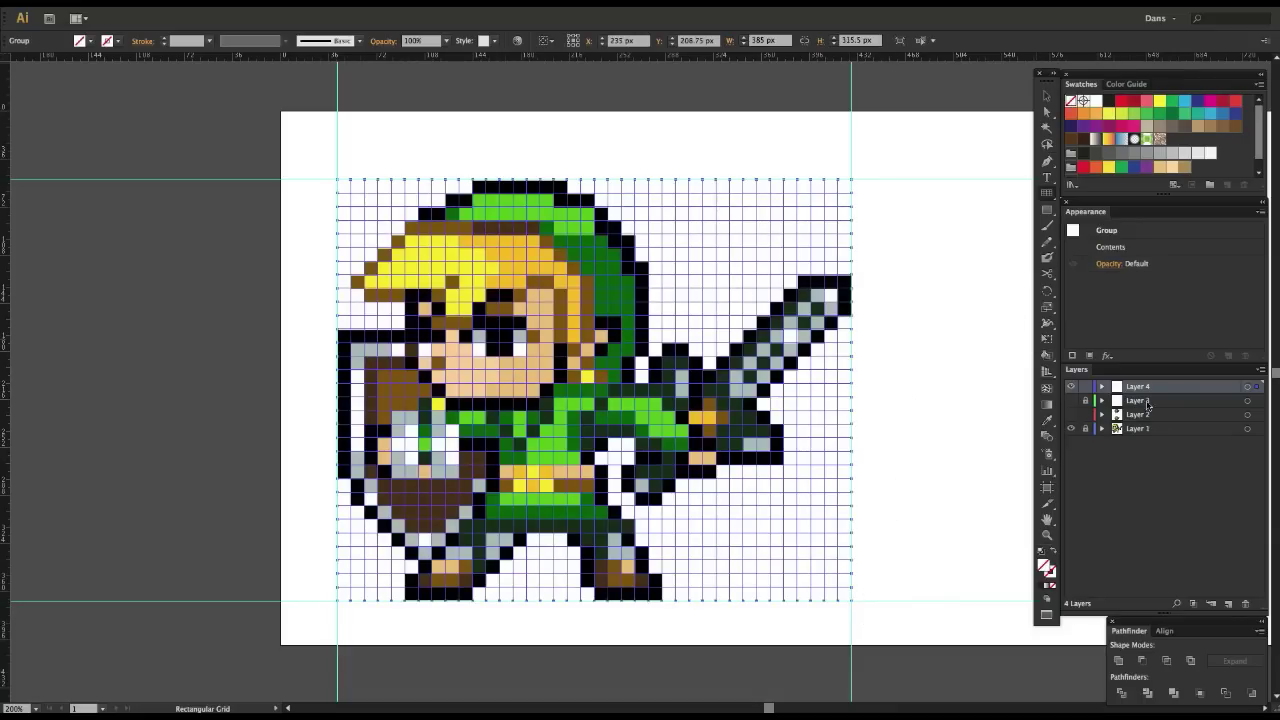
{"action": "left_click", "coordinate": [1071, 429]}
- Return to the Selection tool and marquee-select the whole 385 by 315.5 px grid again
{"action": "key", "text": "v"}
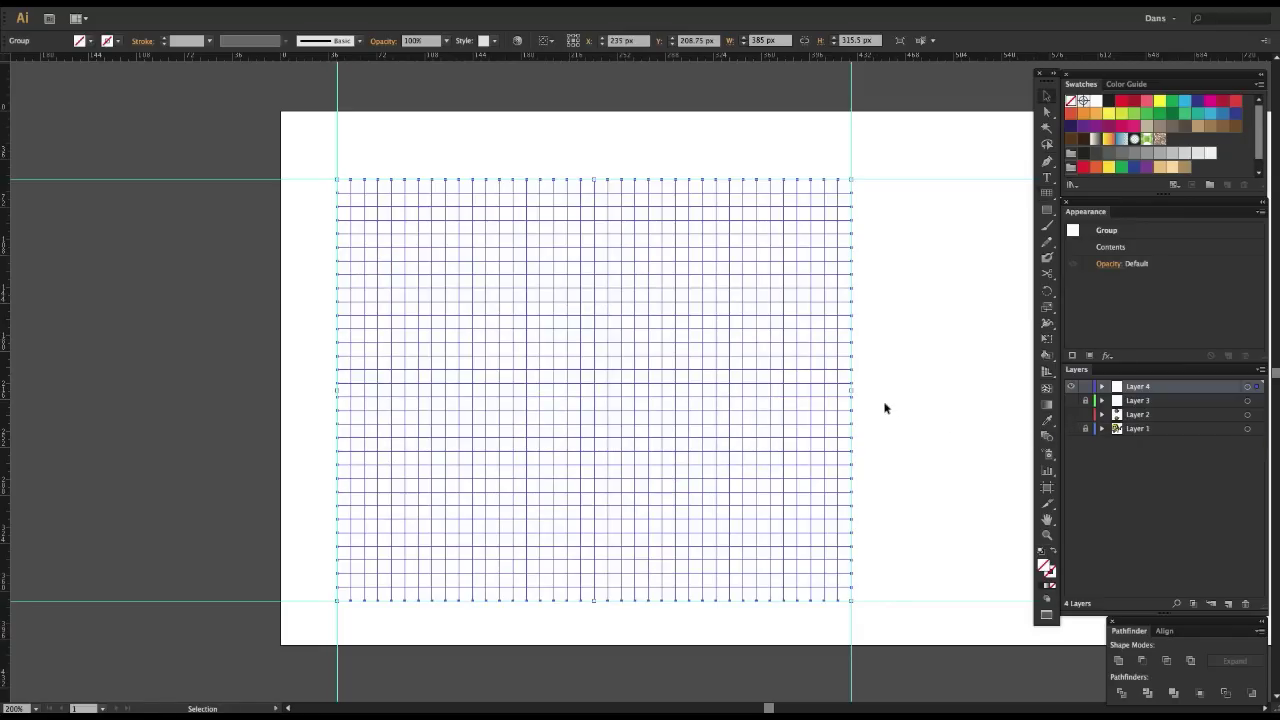
{"action": "key", "text": "a"}
{"action": "key", "text": "ctrl+semicolon"}
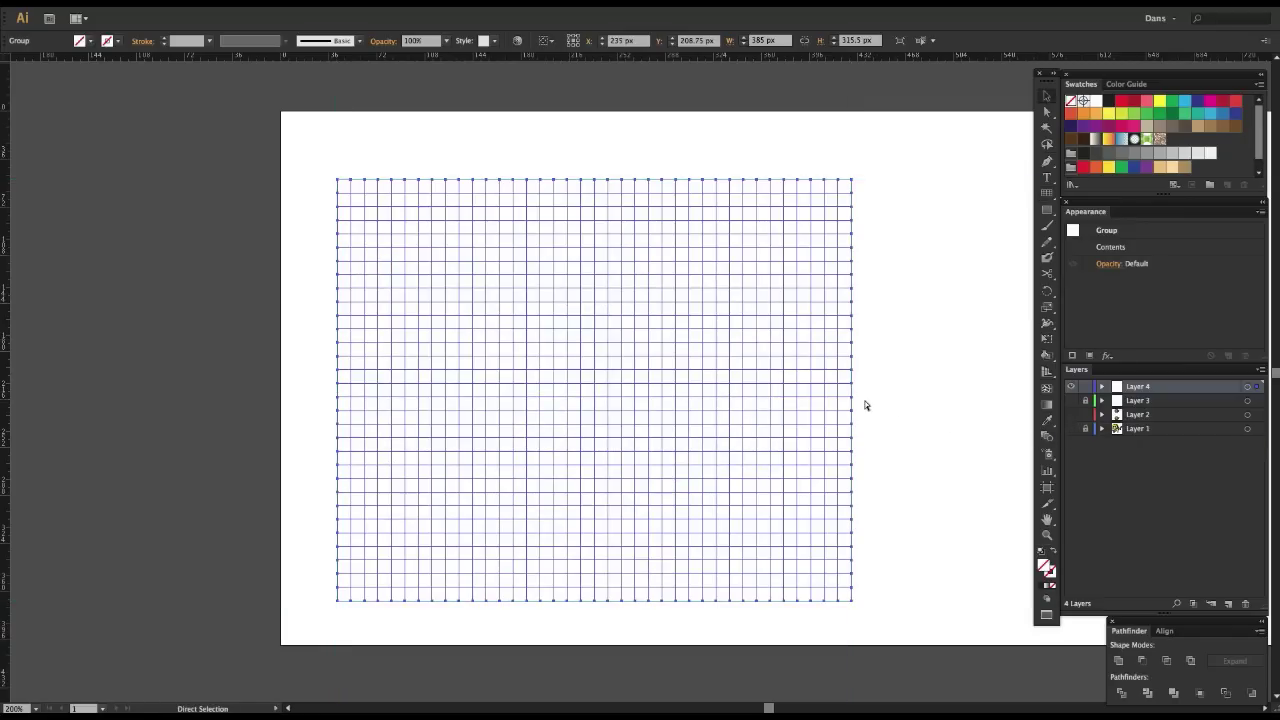
{"action": "key", "text": "v"}
{"action": "left_click", "coordinate": [306, 171]}
{"action": "left_click_drag", "start_coordinate": [234, 130], "coordinate": [476, 340]}
- Open the Object menu for the selected grid
{"action": "left_click", "coordinate": [170, 3]}
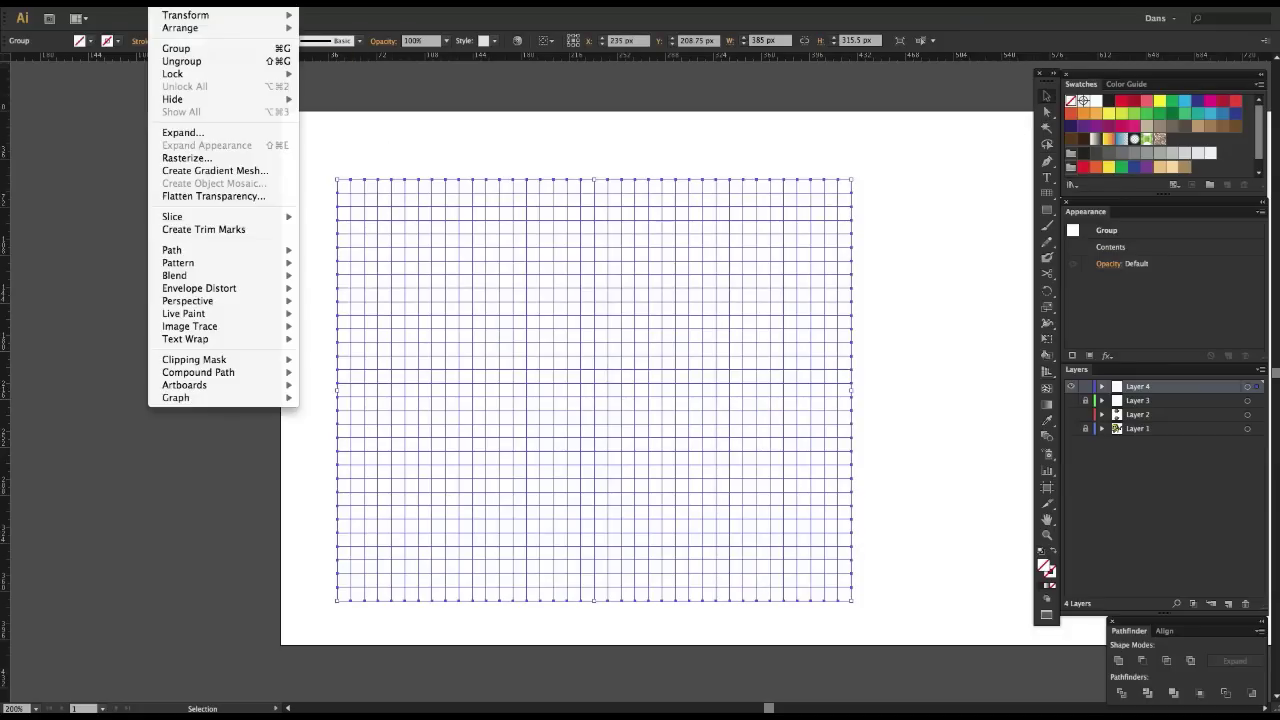
- Expand the grid, make it a Live Paint group with K, and show Layer 1 again
{"action": "left_click", "coordinate": [207, 134]}
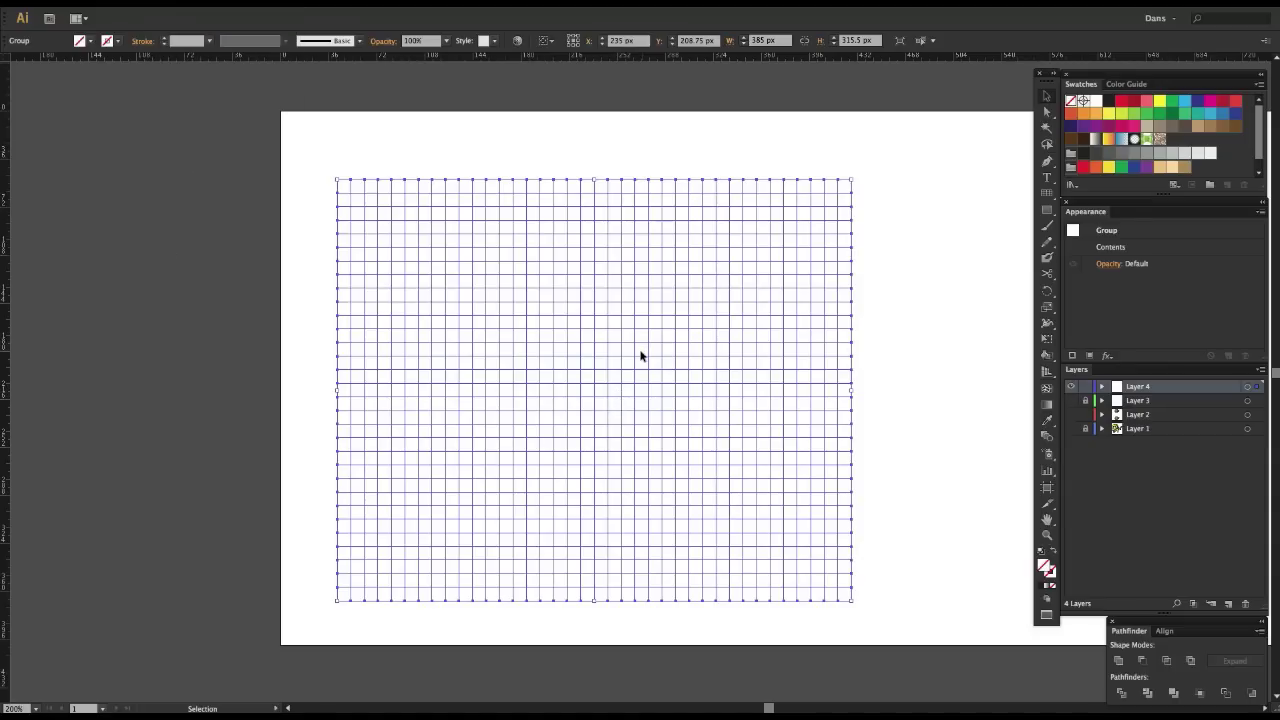
{"action": "key", "text": "k"}
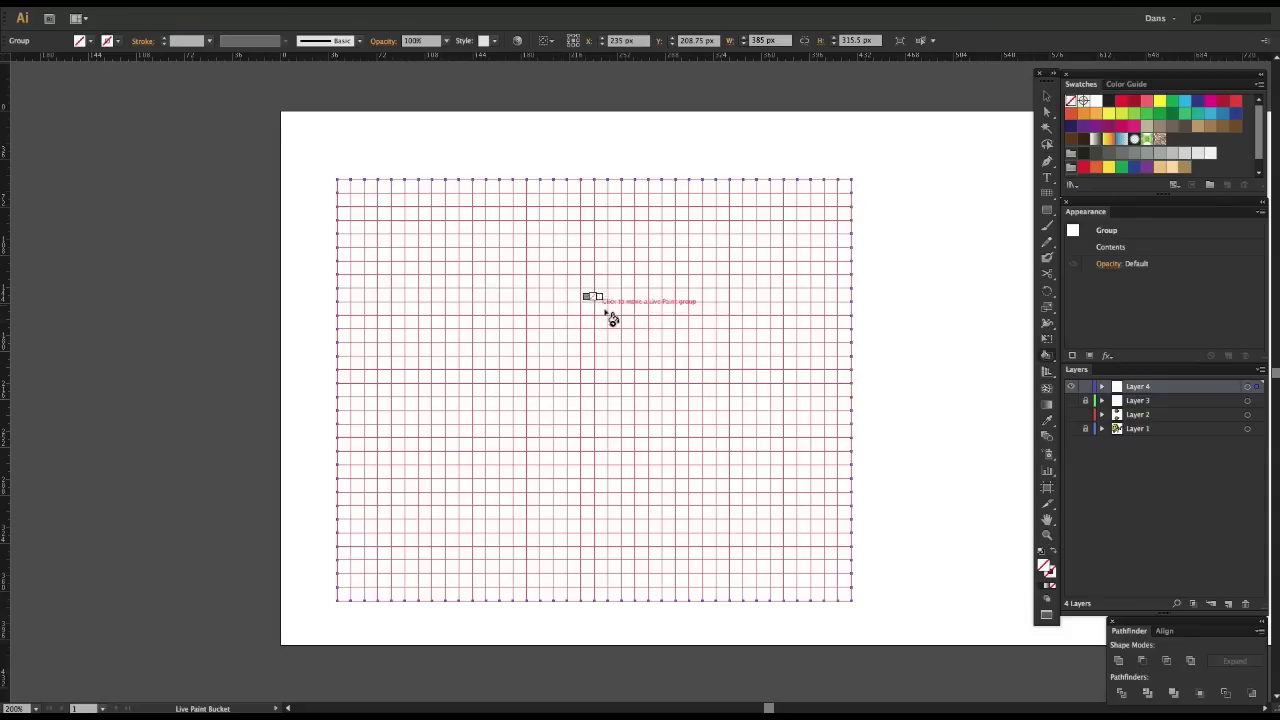
{"action": "left_click", "coordinate": [667, 324]}
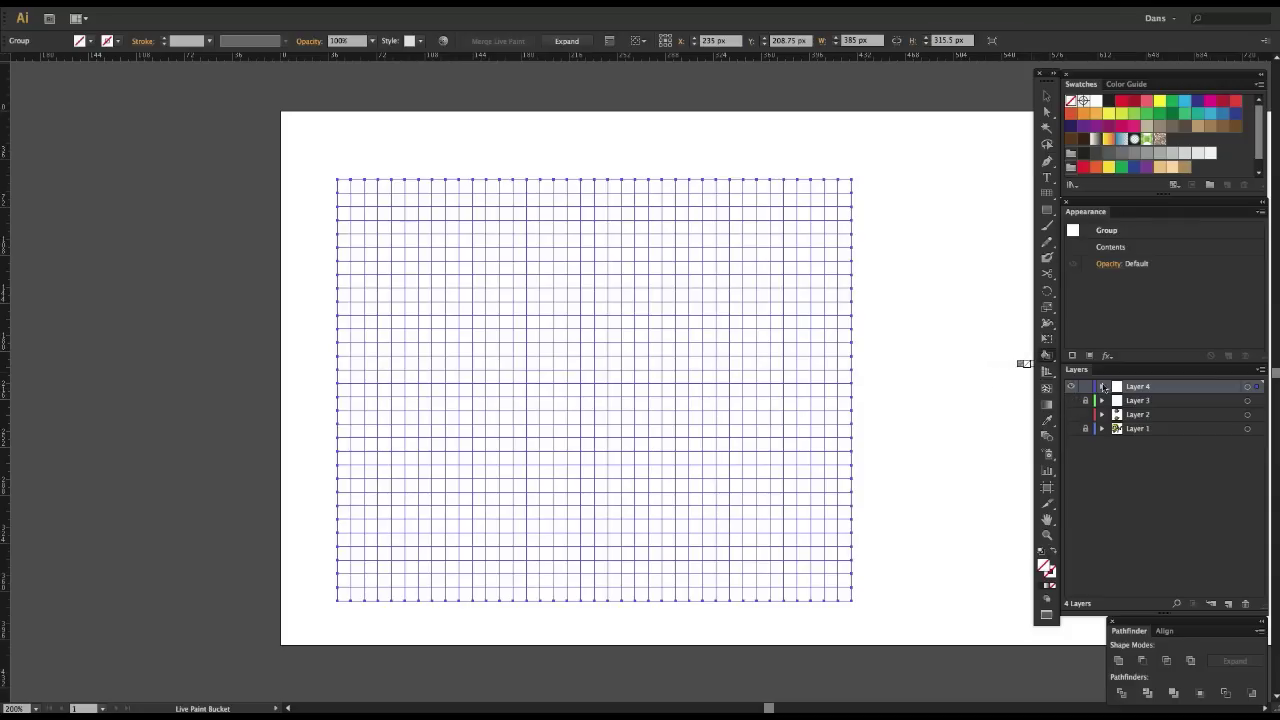
{"action": "left_click", "coordinate": [1071, 429]}
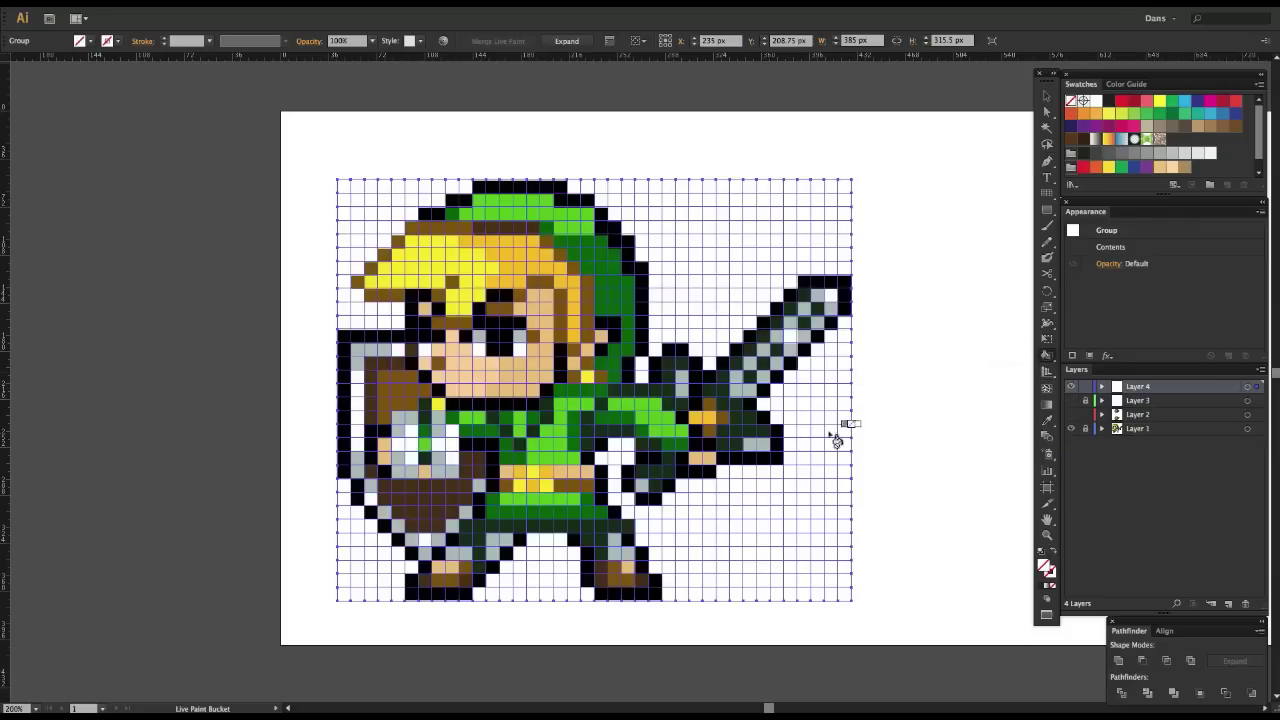
- Zoom in on Link's head, undo an accidental black Eyedropper fill, and deselect the grid
{"action": "key", "text": "ctrl+equal"}
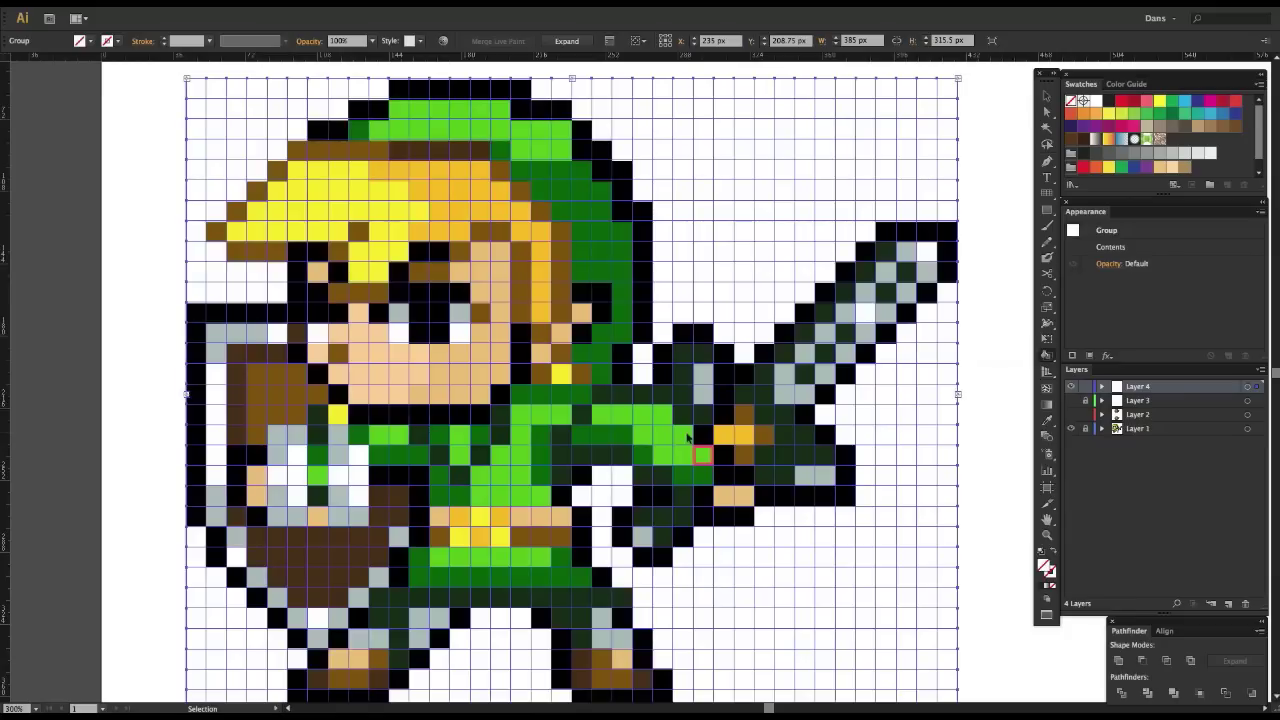
{"action": "mouse_move", "coordinate": [432, 290]}
{"action": "left_mouse_down"}
{"action": "mouse_move", "coordinate": [513, 360]}
{"action": "mouse_move", "coordinate": [524, 430]}
{"action": "left_mouse_up"}
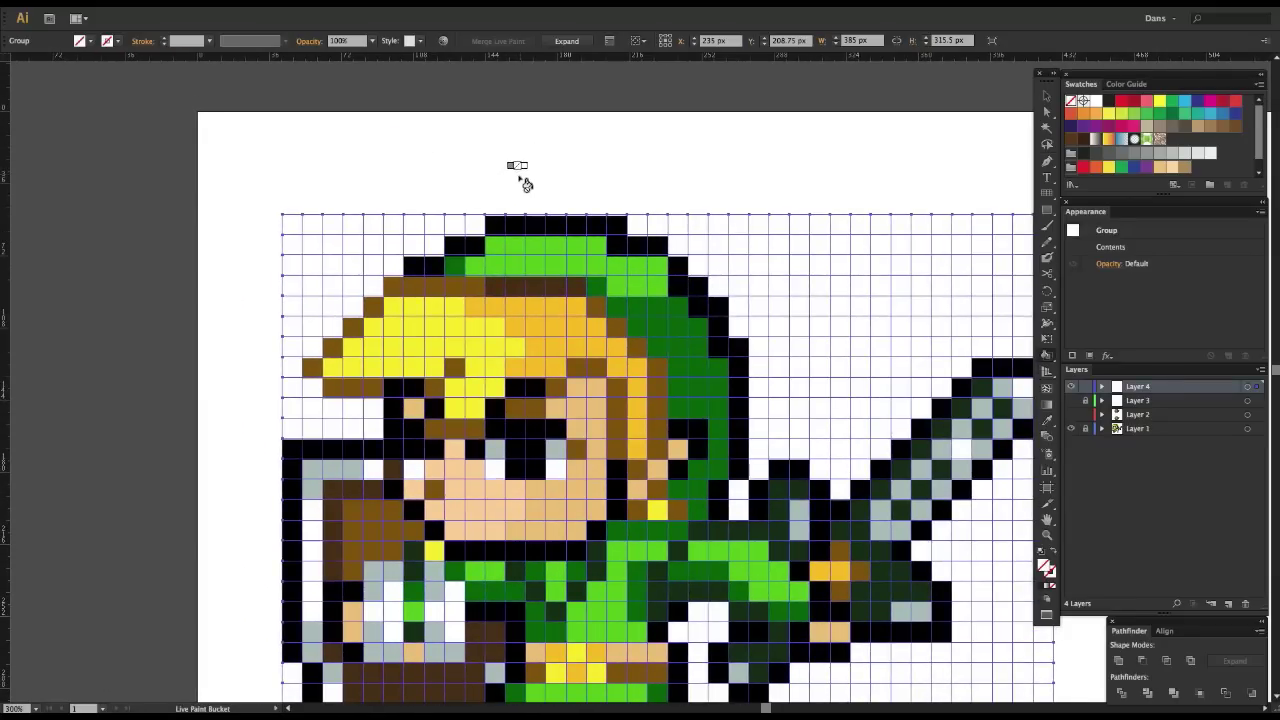
{"action": "key", "text": "i"}
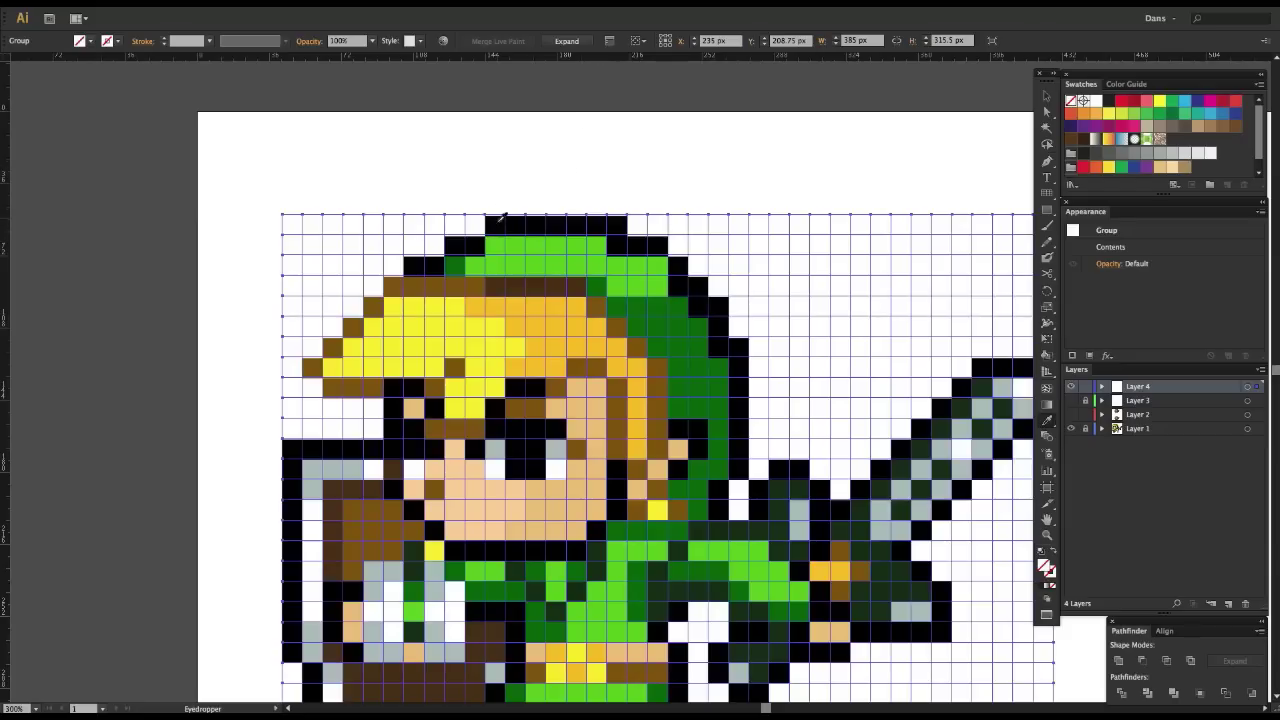
{"action": "left_click", "coordinate": [505, 220]}
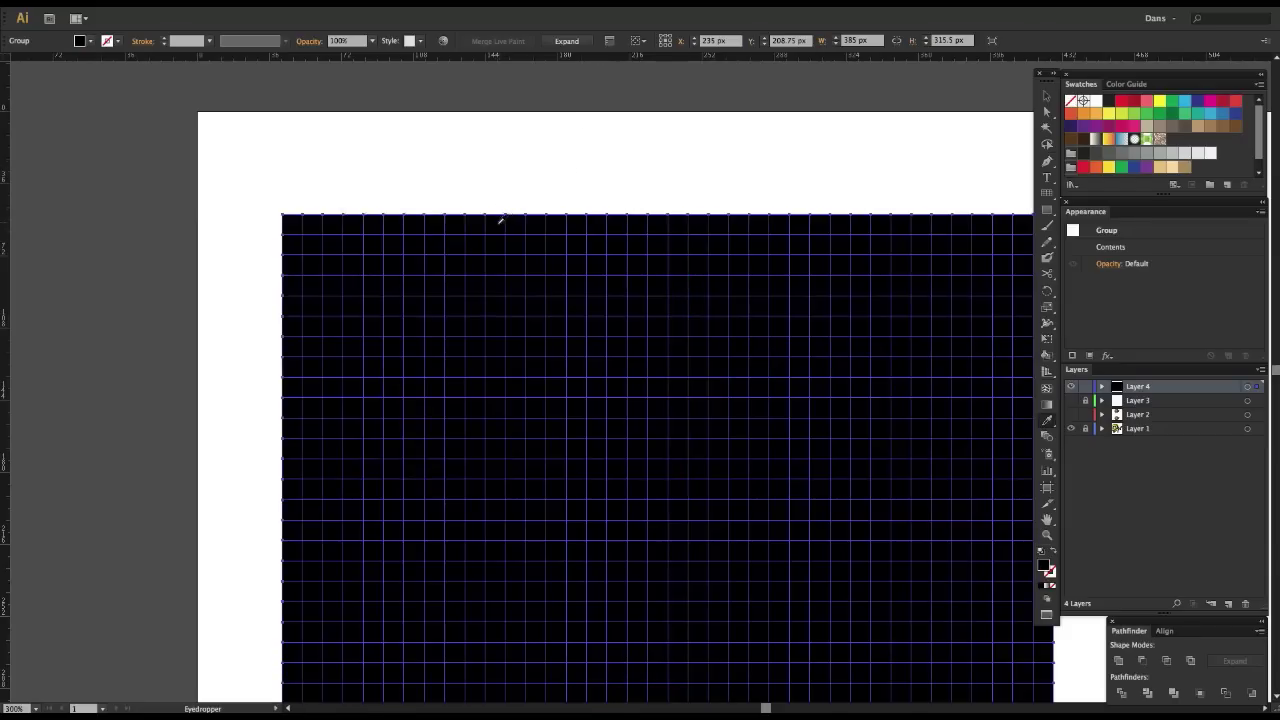
{"action": "key", "text": "ctrl+z"}
{"action": "key", "text": "v"}
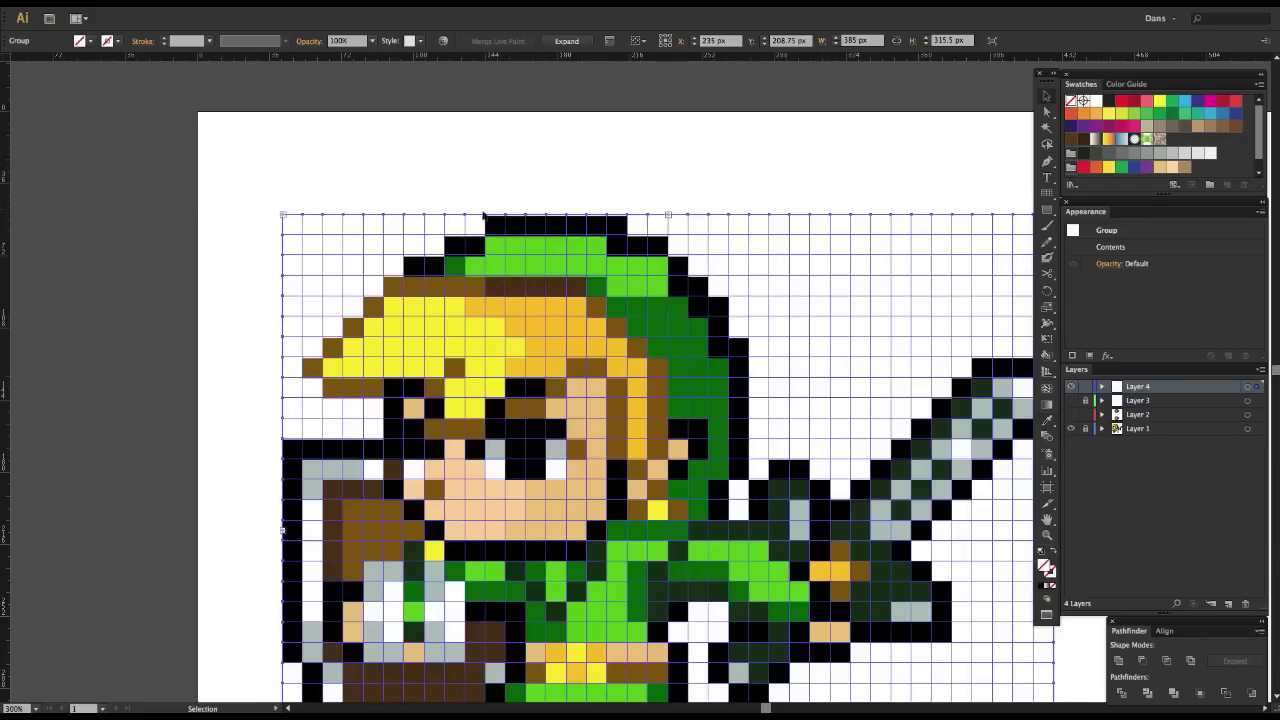
{"action": "left_click", "coordinate": [432, 155]}
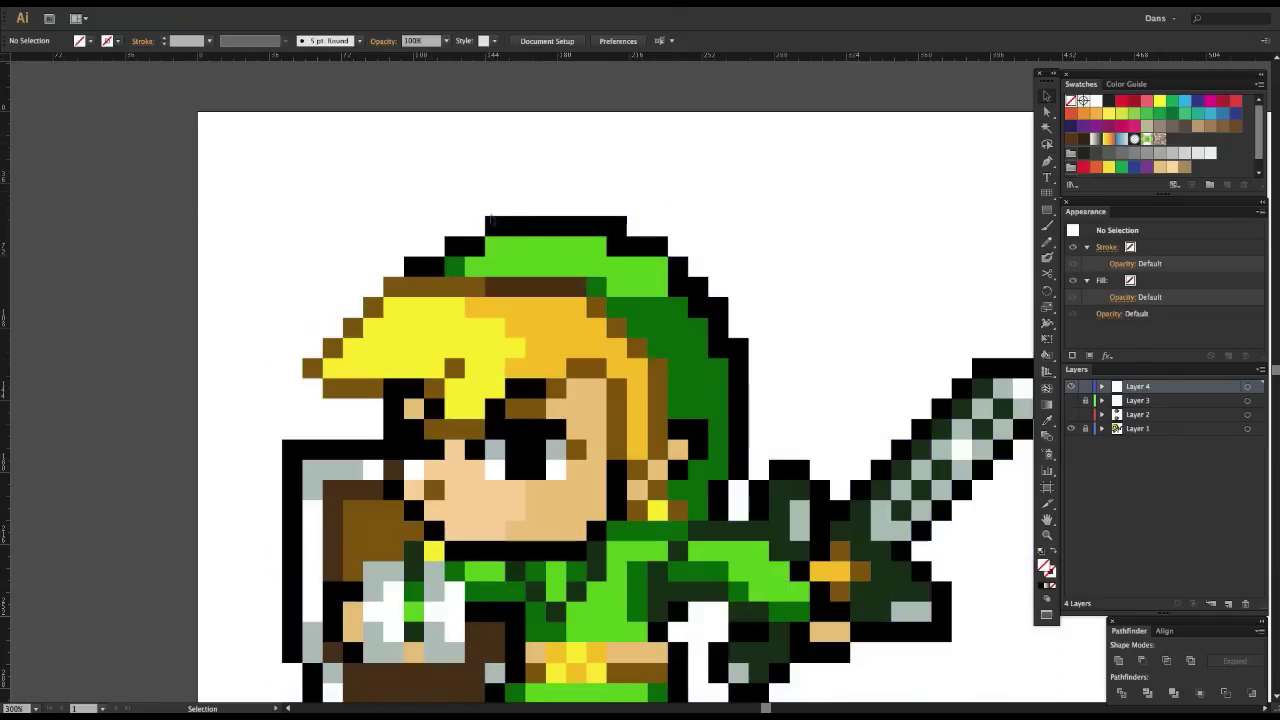
- Sample black from the hat outline and paint the hat's top outline cells black
{"action": "key", "text": "i"}
{"action": "left_click", "coordinate": [503, 218]}
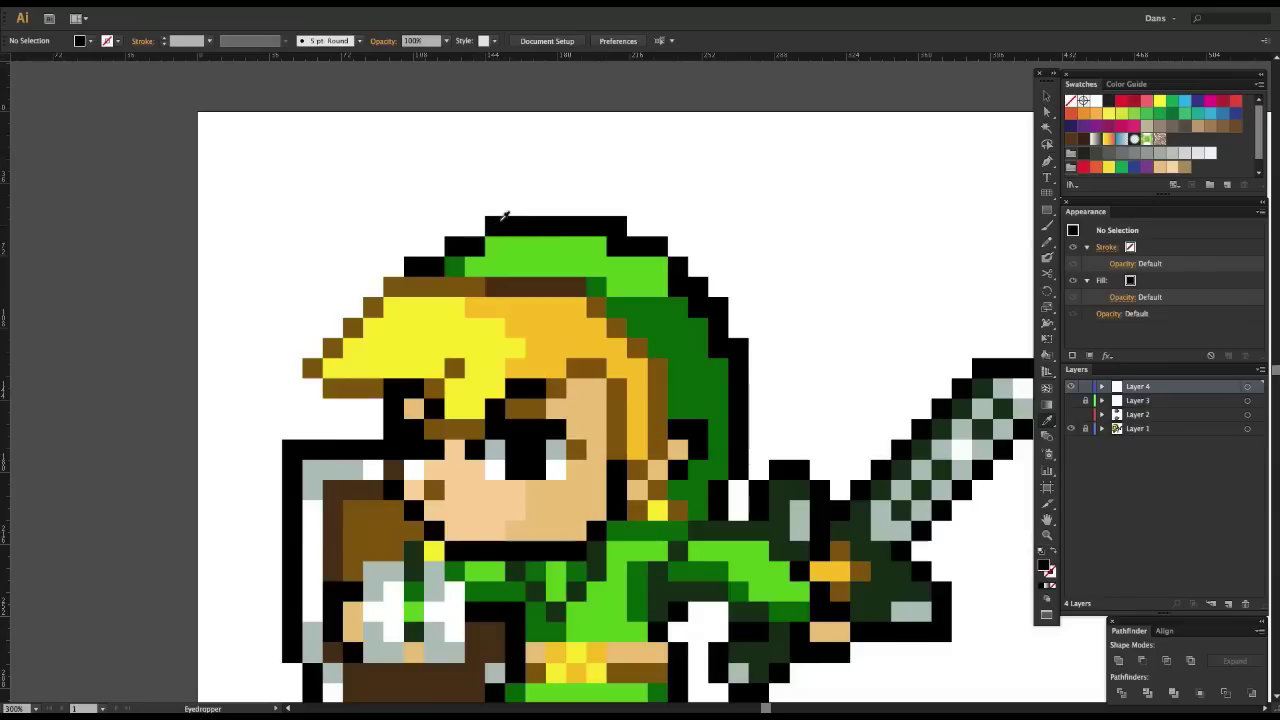
{"action": "key", "text": "k"}
{"action": "left_click_drag", "start_coordinate": [490, 220], "coordinate": [614, 228]}
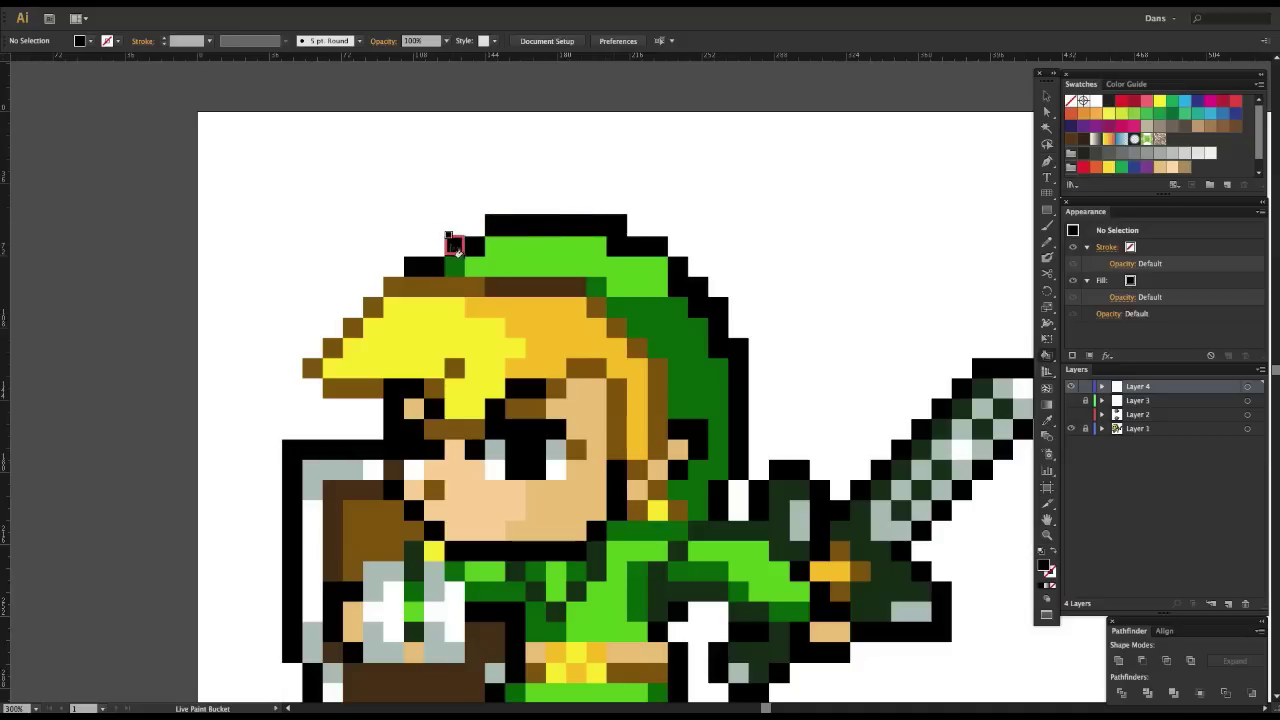
{"action": "left_click_drag", "start_coordinate": [449, 240], "coordinate": [480, 250]}
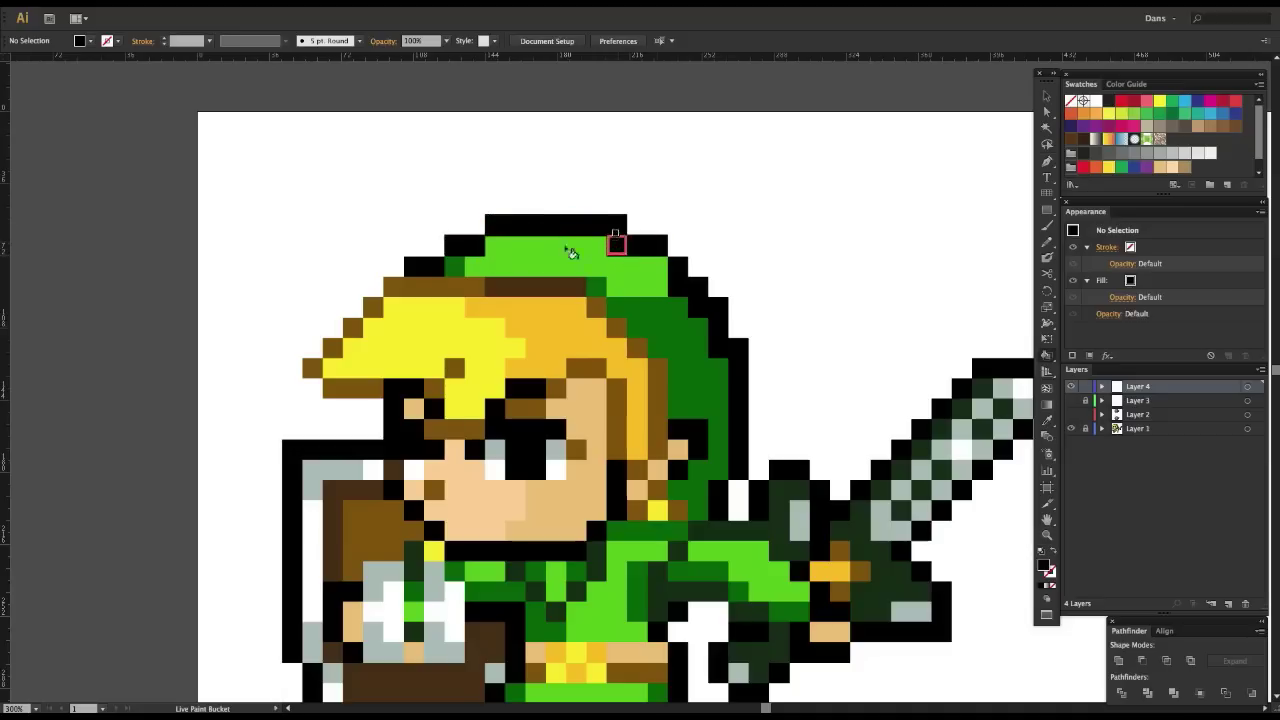
{"action": "left_click", "coordinate": [414, 266]}
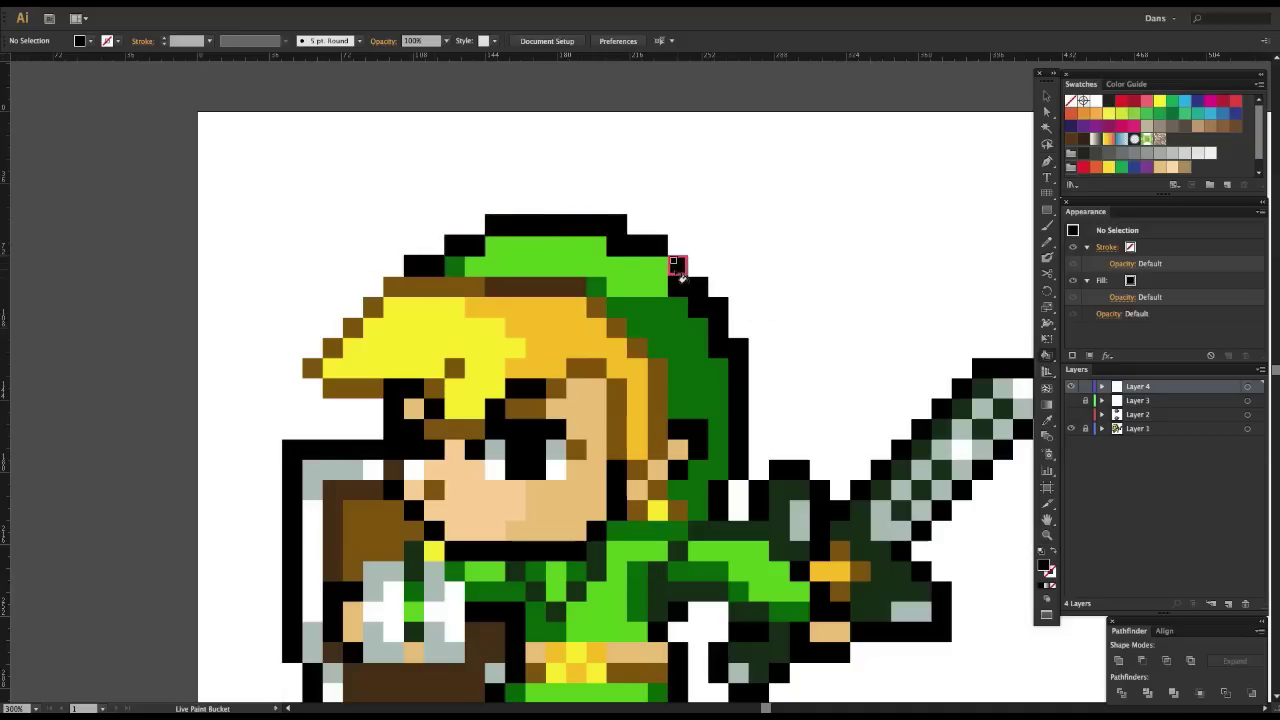
- Paint the hat's top two rows of cells light green
{"action": "key", "text": "i"}
{"action": "left_click", "coordinate": [498, 240]}
{"action": "key", "text": "k"}
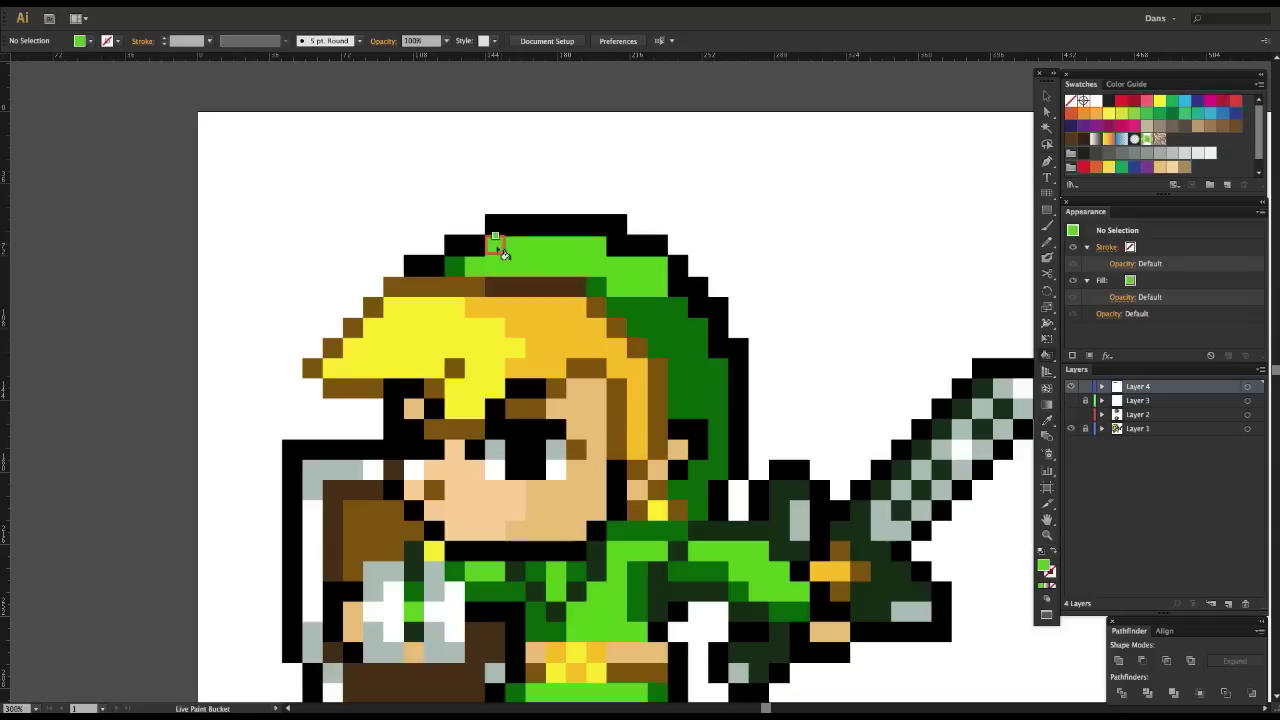
{"action": "left_click_drag", "start_coordinate": [494, 243], "coordinate": [596, 253]}
{"action": "mouse_move", "coordinate": [474, 265]}
{"action": "left_mouse_down"}
{"action": "mouse_move", "coordinate": [661, 273]}
{"action": "mouse_move", "coordinate": [619, 289]}
{"action": "left_mouse_up"}
- Sample the brim's brown and paint the left part of the hat brim
{"action": "key", "text": "i"}
{"action": "left_click", "coordinate": [453, 266]}
{"action": "key", "text": "k"}
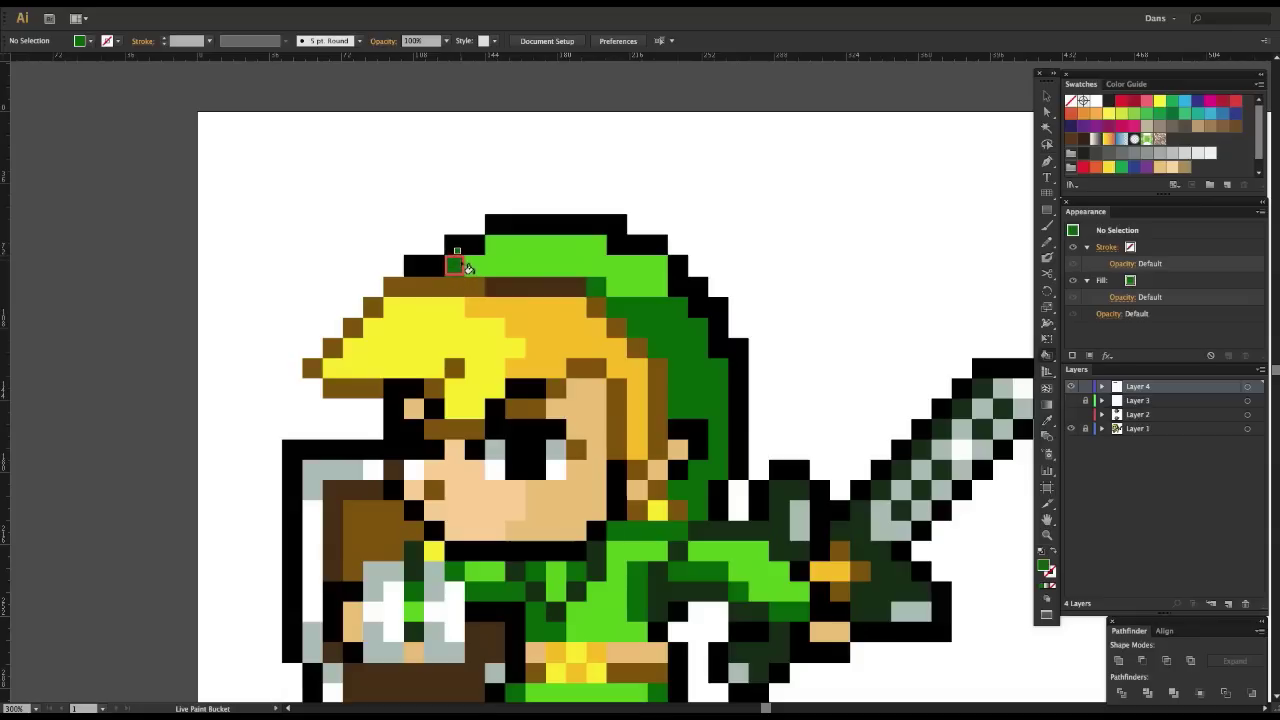
{"action": "key", "text": "i"}
{"action": "left_click", "coordinate": [396, 283]}
{"action": "key", "text": "k"}
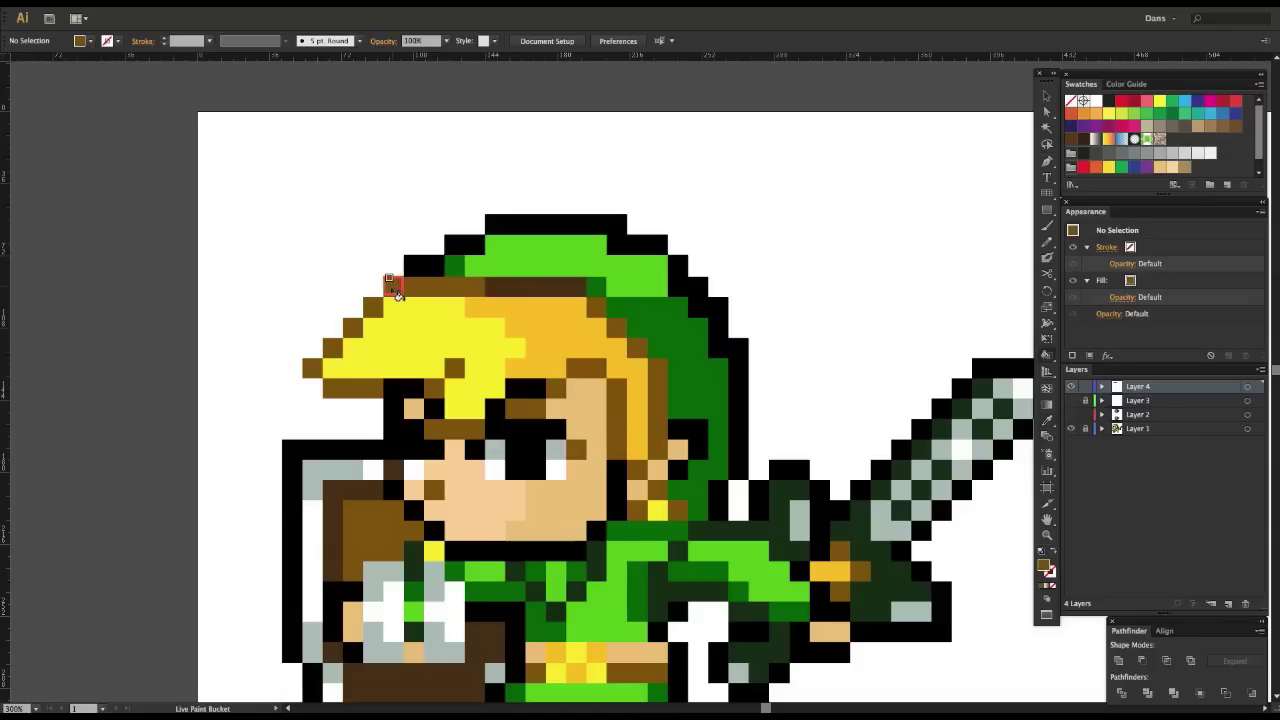
{"action": "left_click_drag", "start_coordinate": [416, 295], "coordinate": [588, 292]}
- Sample the hat's light green and the black outline, then hide Layer 1 to check
{"action": "key", "text": "i"}
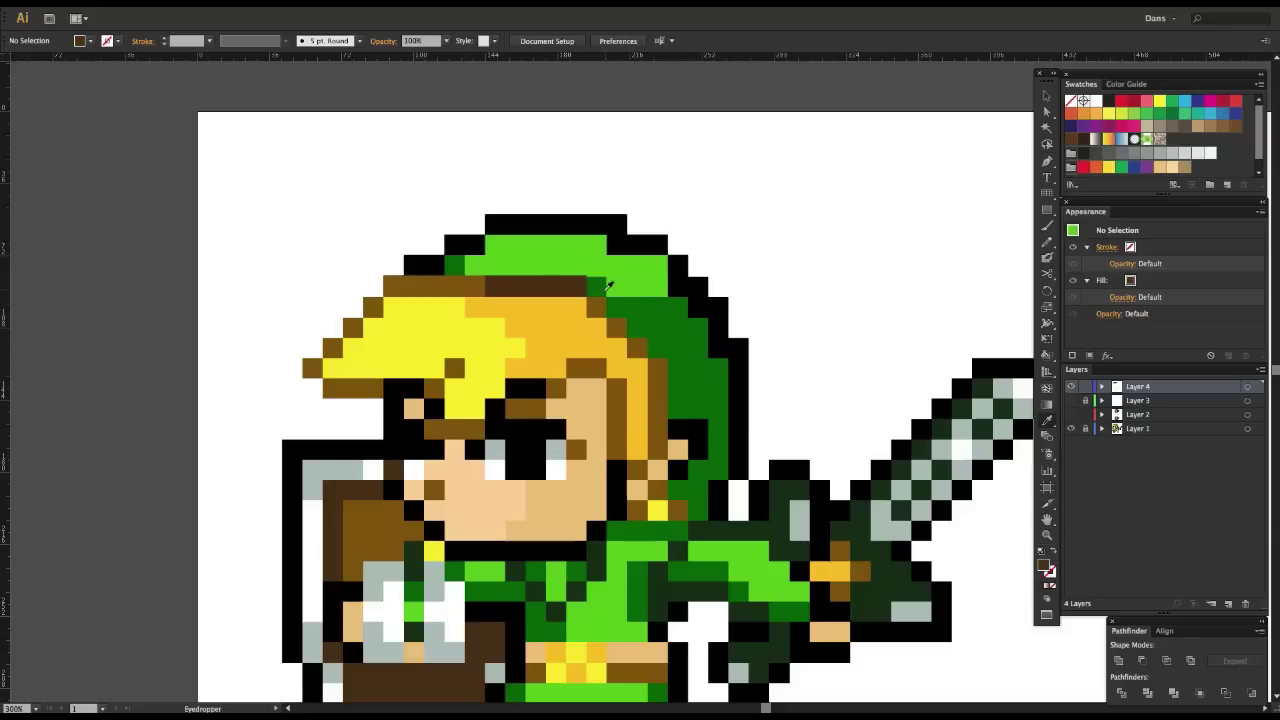
{"action": "left_click", "coordinate": [602, 282]}
{"action": "left_click", "coordinate": [618, 286]}
{"action": "left_click", "coordinate": [678, 282]}
{"action": "key", "text": "k"}
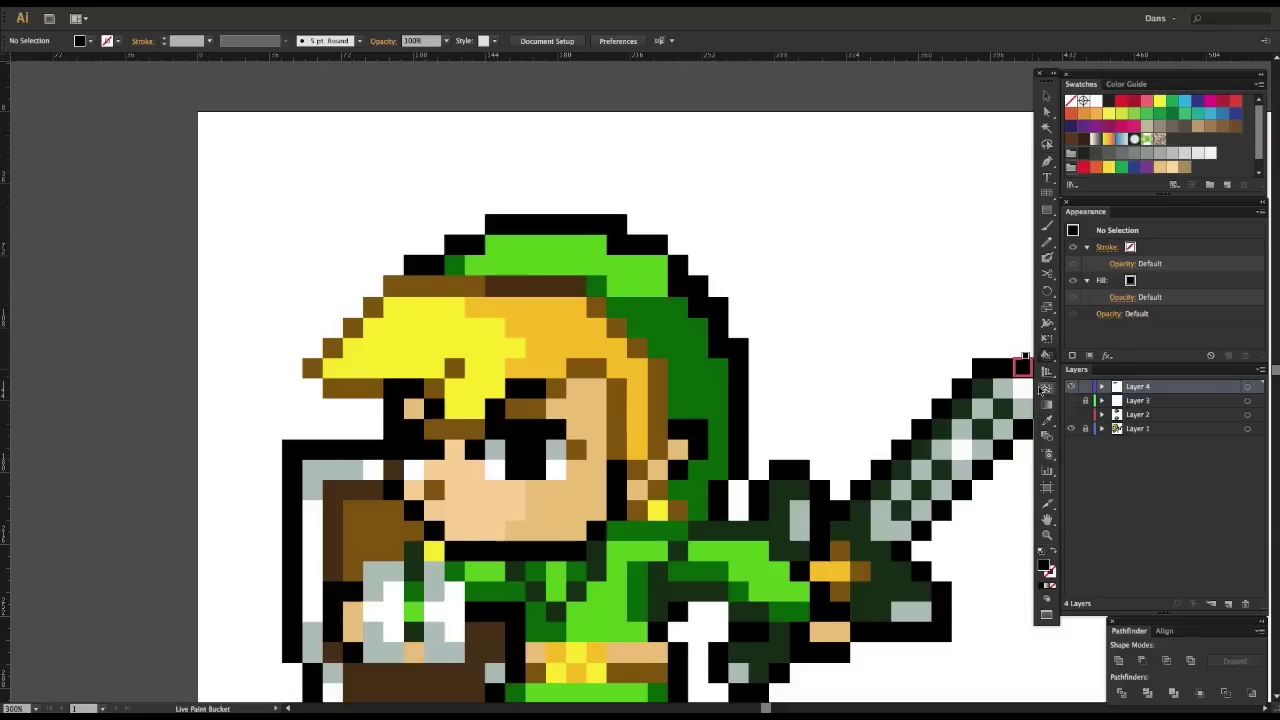
{"action": "left_click", "coordinate": [1072, 429]}
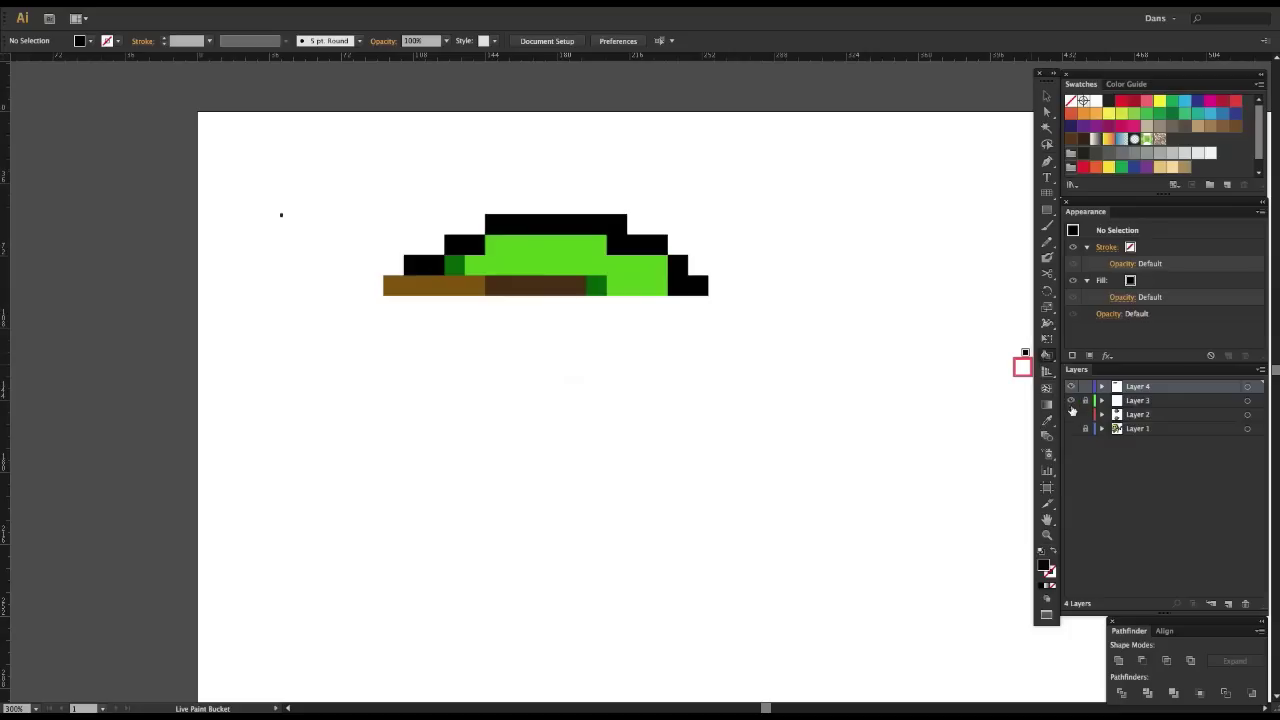
- Show Layer 1 again and paint a hair row of cells orange
{"action": "left_click", "coordinate": [1071, 429]}
{"action": "key", "text": "i"}
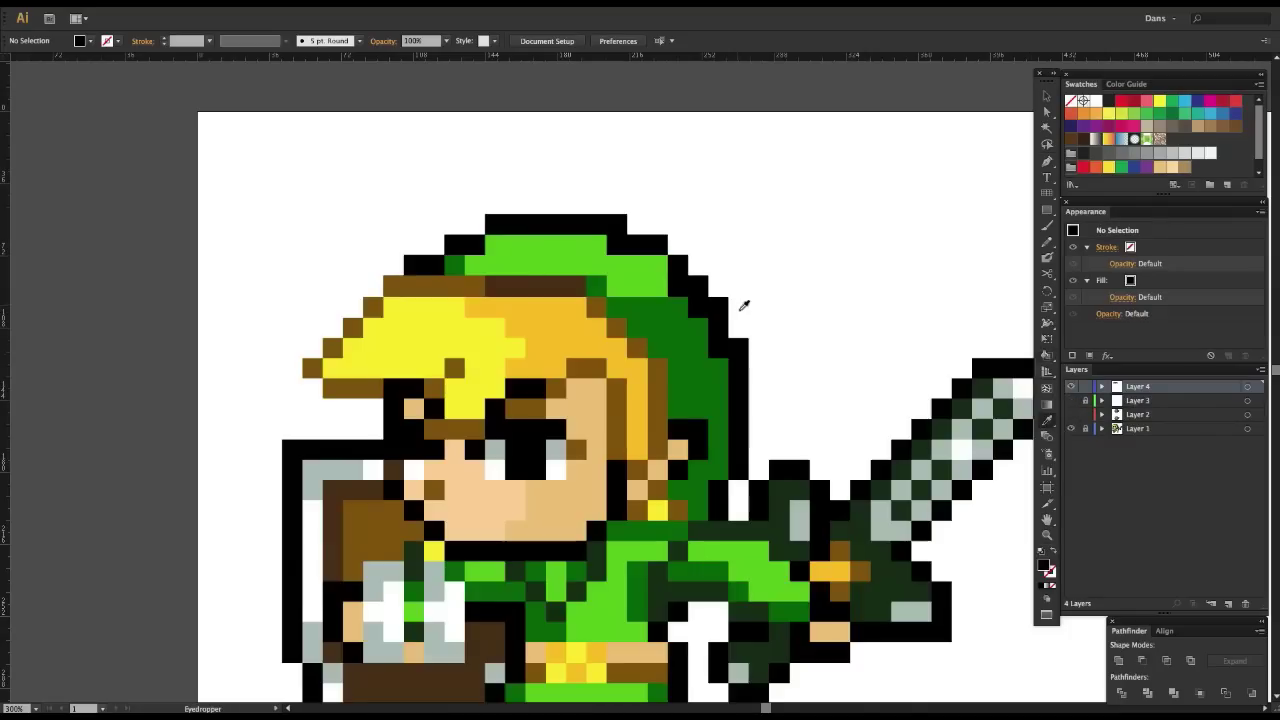
{"action": "key", "text": "k"}
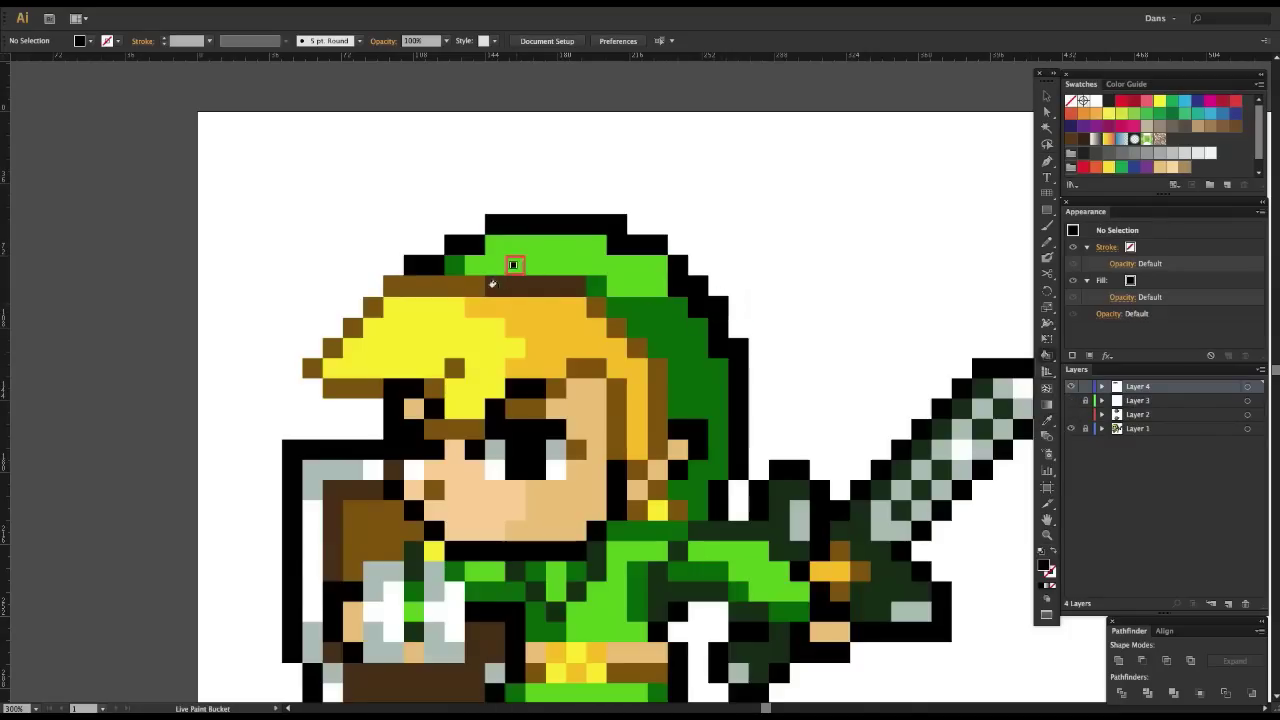
{"action": "key", "text": "i"}
{"action": "left_click", "coordinate": [683, 303]}
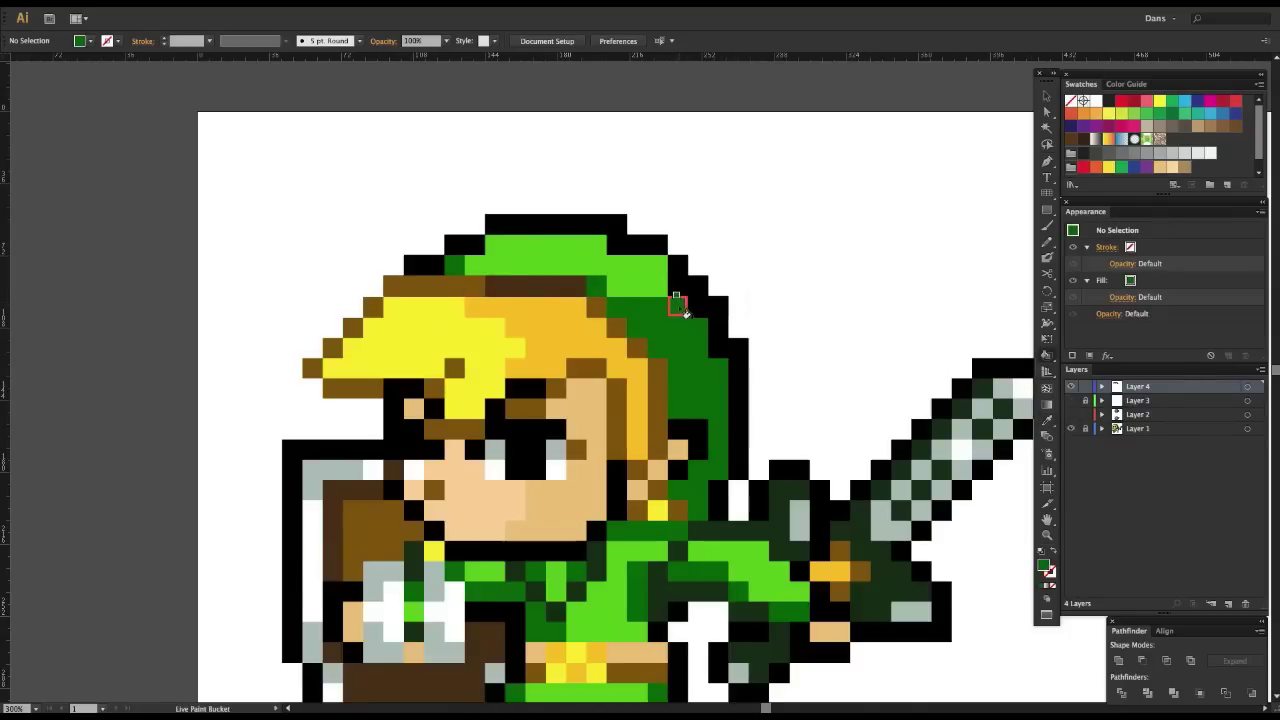
{"action": "left_click", "coordinate": [597, 298]}
{"action": "left_click", "coordinate": [590, 306]}
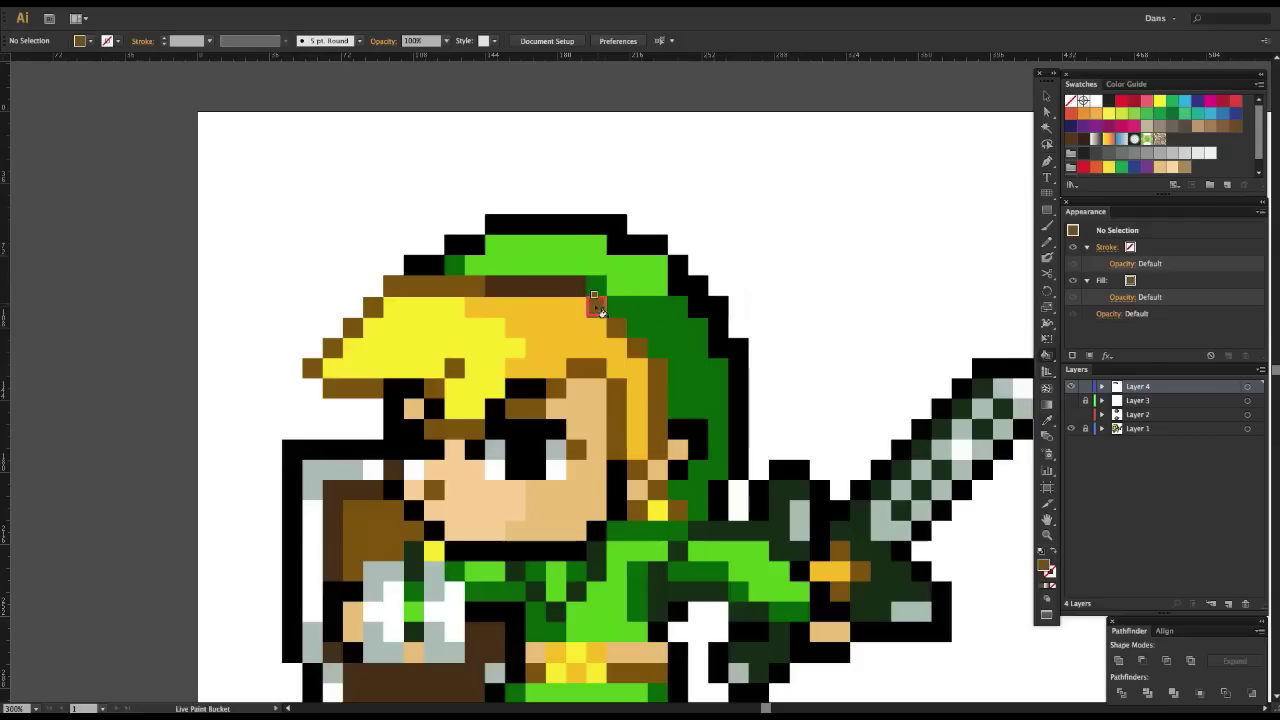
{"action": "key", "text": "k"}
{"action": "left_click_drag", "start_coordinate": [578, 308], "coordinate": [459, 303]}
- Paint the long hair row yellow across the grid and sample black for the outline
{"action": "key", "text": "i"}
{"action": "left_click", "coordinate": [457, 303]}
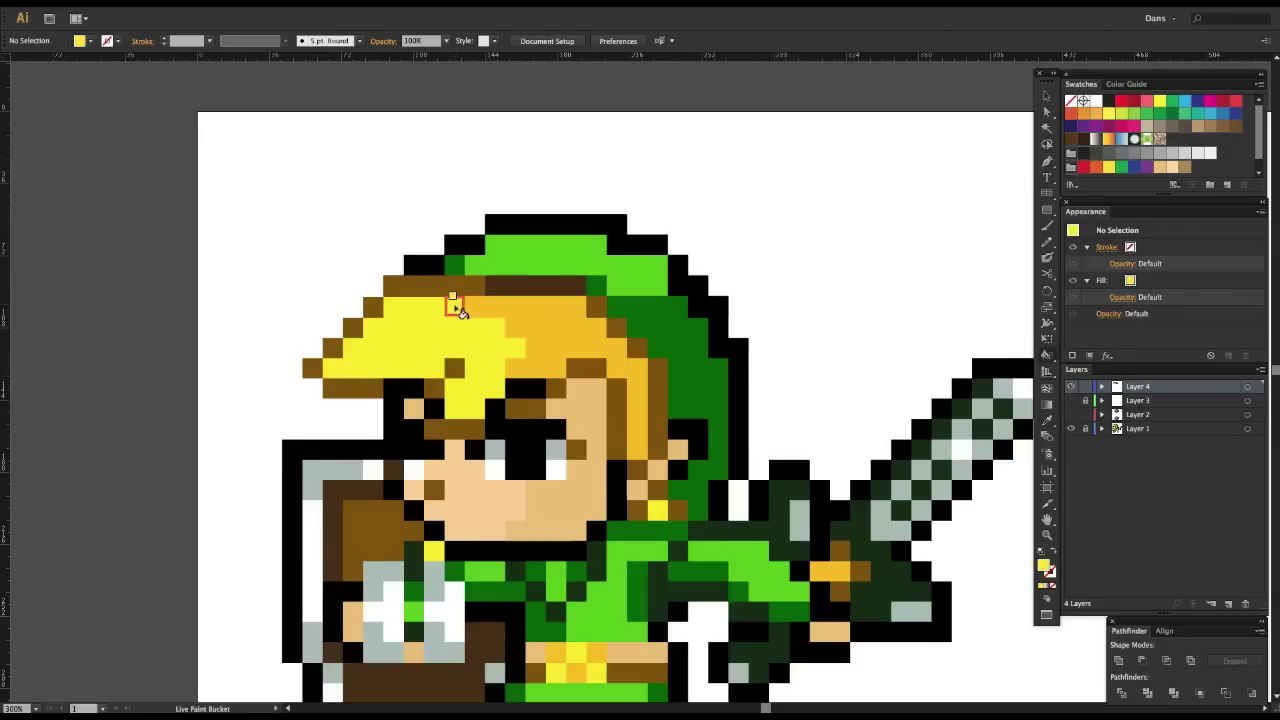
{"action": "left_click", "coordinate": [372, 304]}
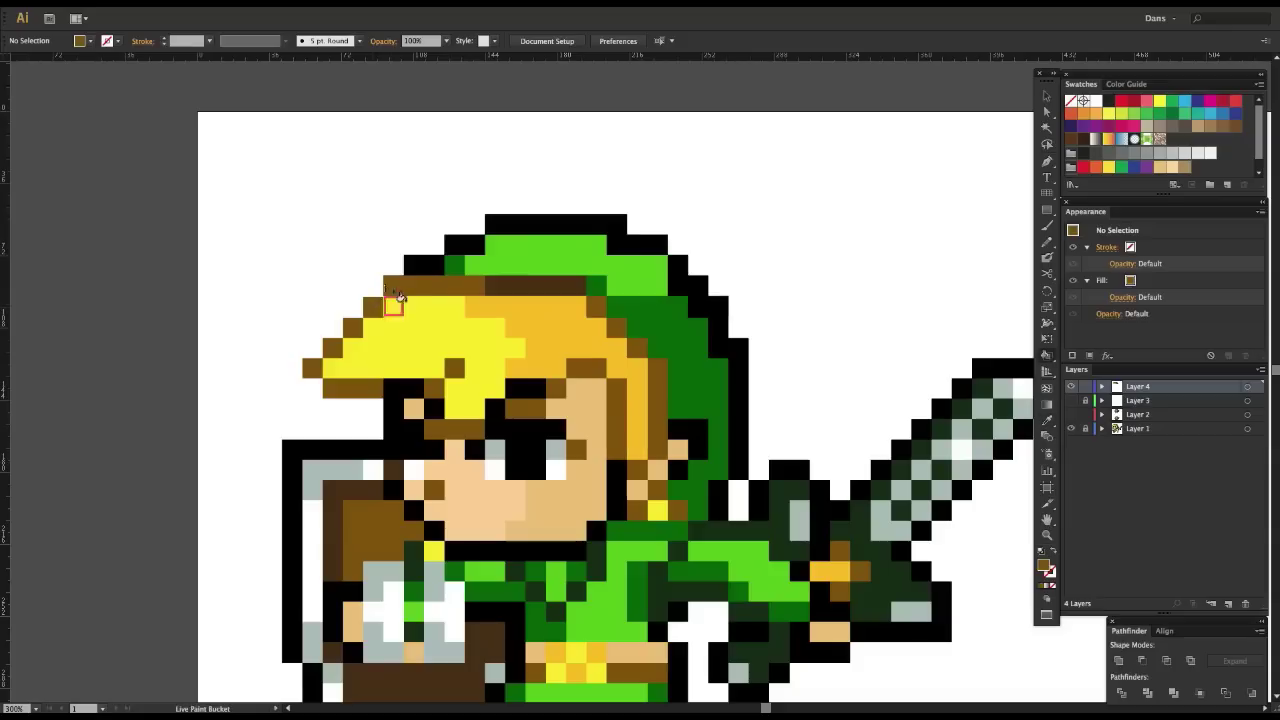
{"action": "key", "text": "k"}
{"action": "left_click", "coordinate": [380, 330], "text": "alt"}
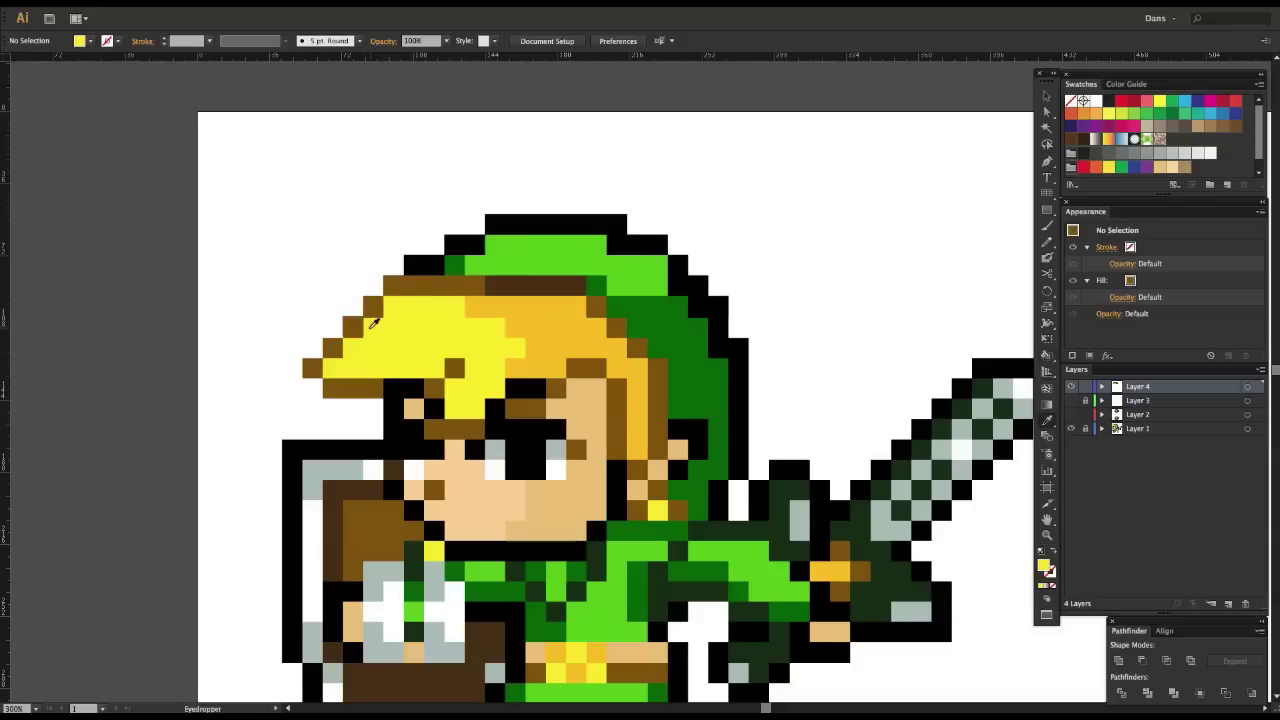
{"action": "left_click_drag", "start_coordinate": [371, 325], "coordinate": [734, 323]}
{"action": "left_click", "coordinate": [618, 330], "text": "alt"}
{"action": "left_click", "coordinate": [742, 330], "text": "alt"}
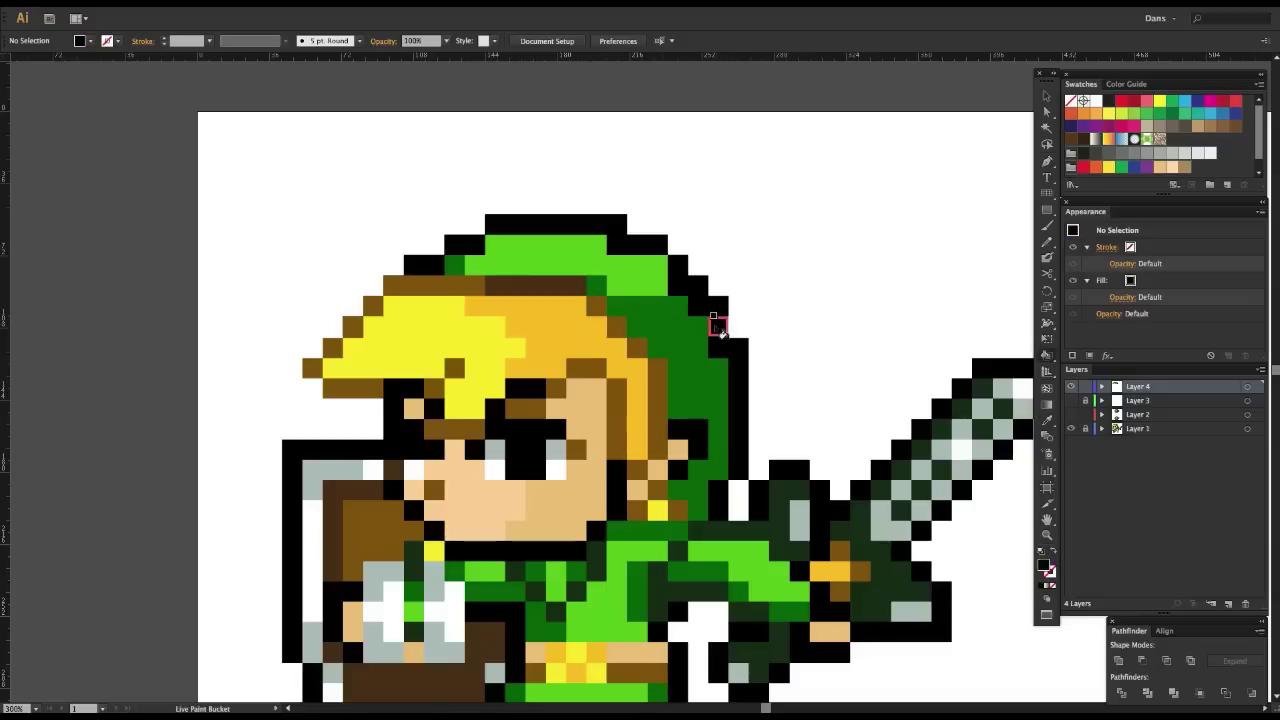
- Hide the reference layer, select and delete the painted hat cells, then undo
{"action": "left_click", "coordinate": [1071, 428]}
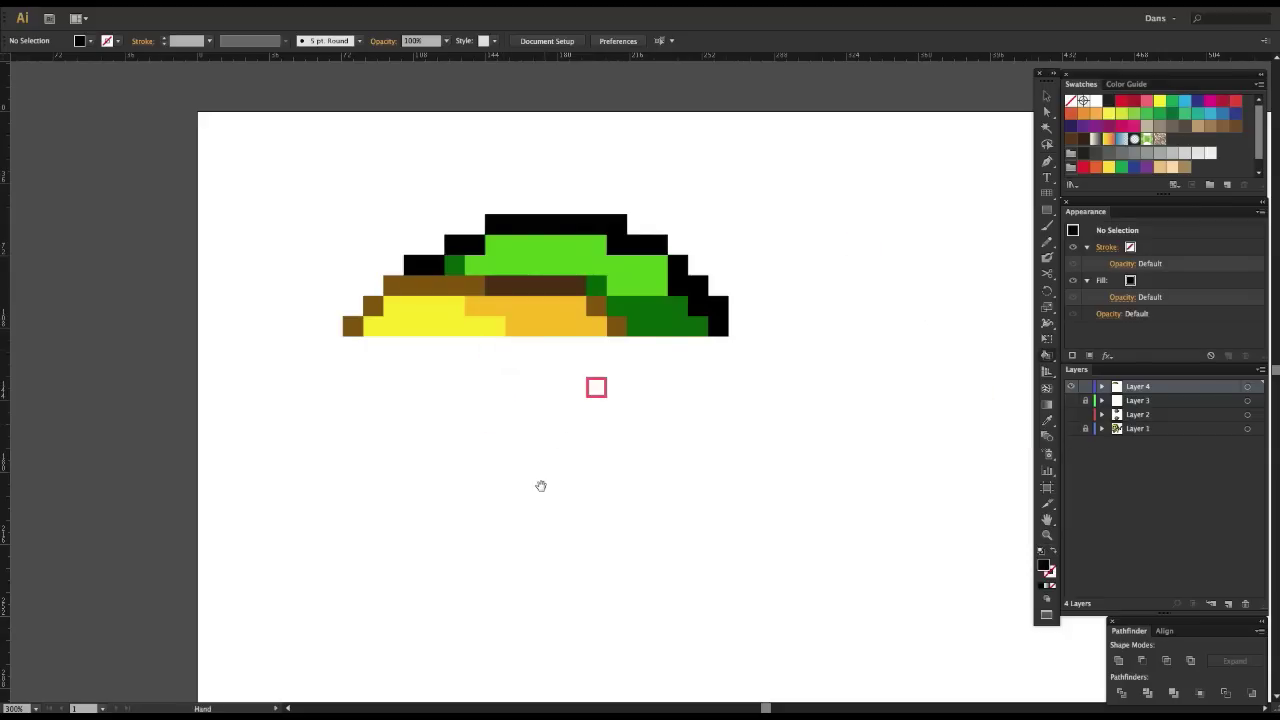
{"action": "left_click_drag", "start_coordinate": [540, 486], "coordinate": [511, 434]}
{"action": "key", "text": "v"}
{"action": "left_click_drag", "start_coordinate": [174, 177], "coordinate": [600, 392]}
{"action": "key", "text": "Delete"}
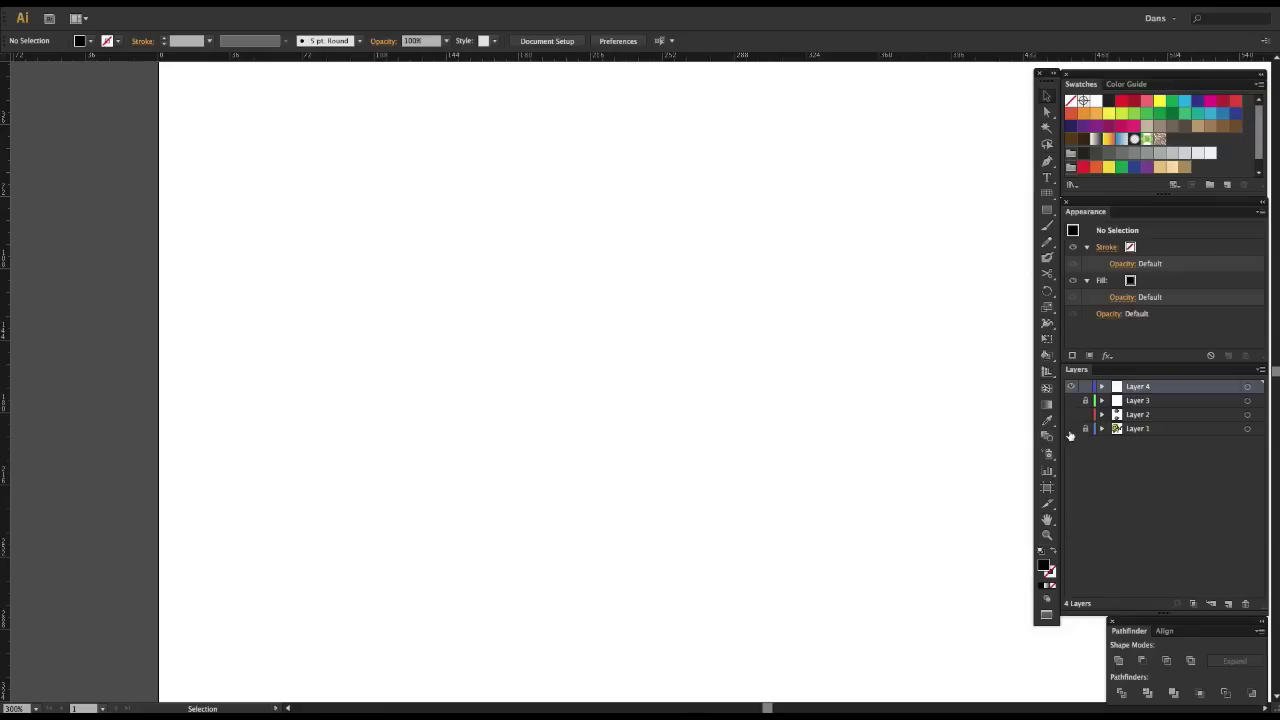
{"action": "key", "text": "ctrl+z"}
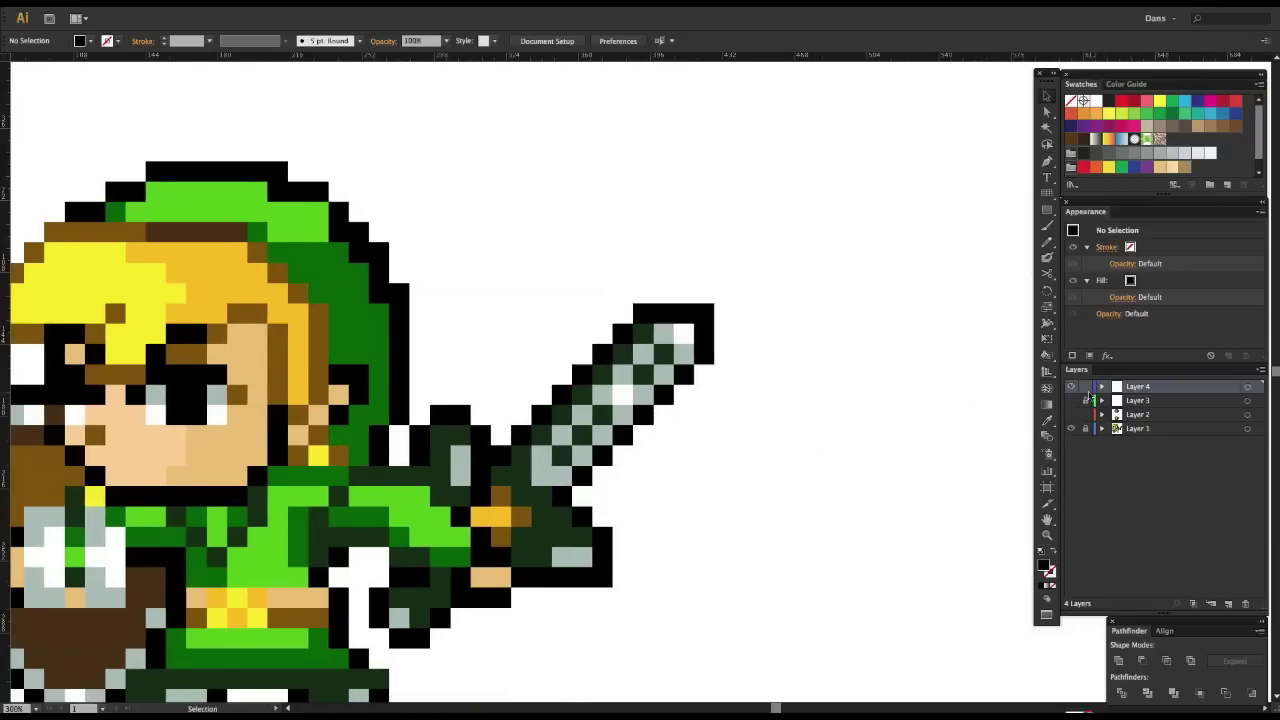
- Make Layer 2 visible and marquee-select the blue Link group at 200% zoom
{"action": "left_click", "coordinate": [1071, 414]}
{"action": "left_click_drag", "start_coordinate": [840, 530], "coordinate": [686, 486]}
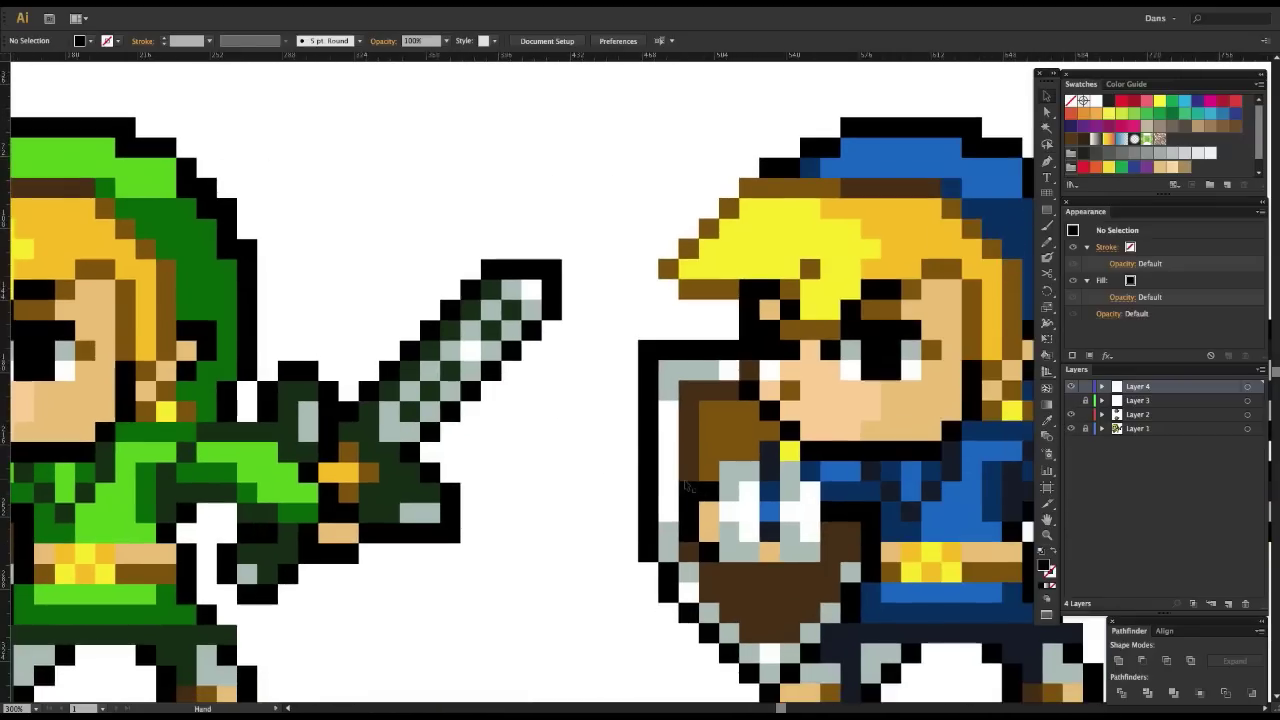
{"action": "scroll", "coordinate": [686, 486], "scroll_direction": "down", "scroll_amount": 4}
{"action": "scroll", "coordinate": [549, 436], "scroll_direction": "up", "scroll_amount": 2}
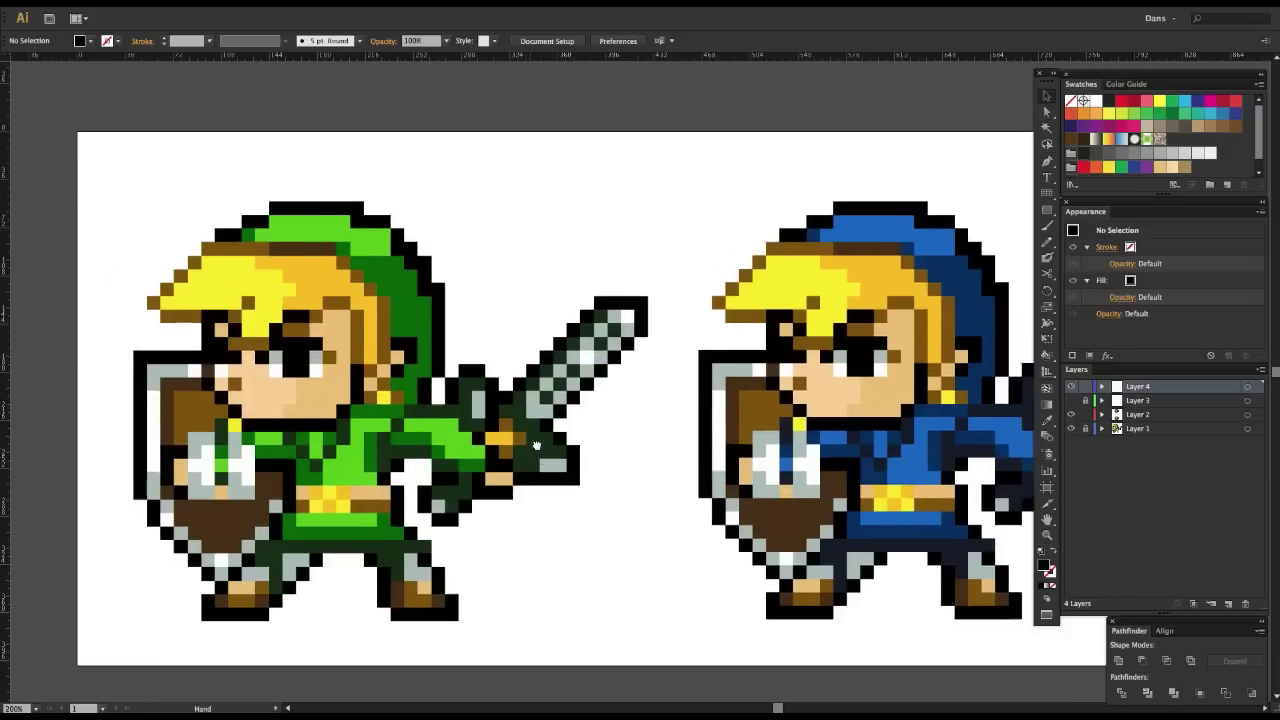
{"action": "key", "text": "v"}
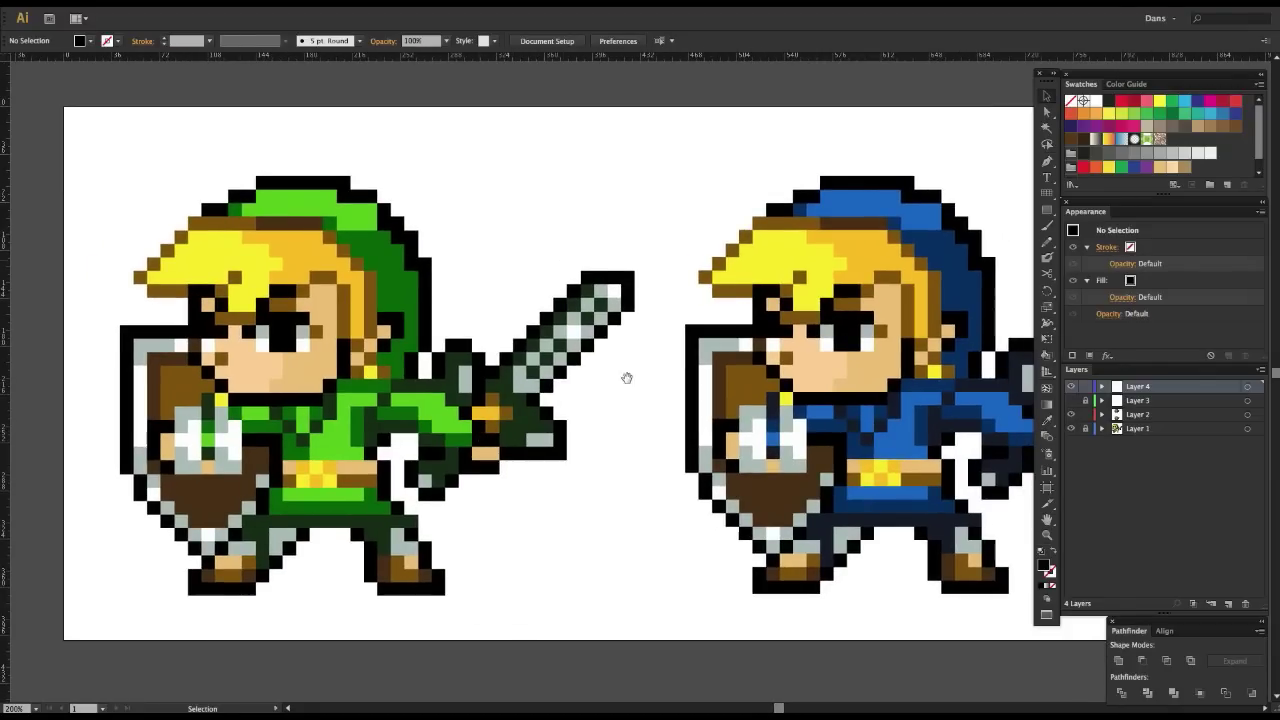
{"action": "left_click_drag", "start_coordinate": [627, 378], "coordinate": [415, 391]}
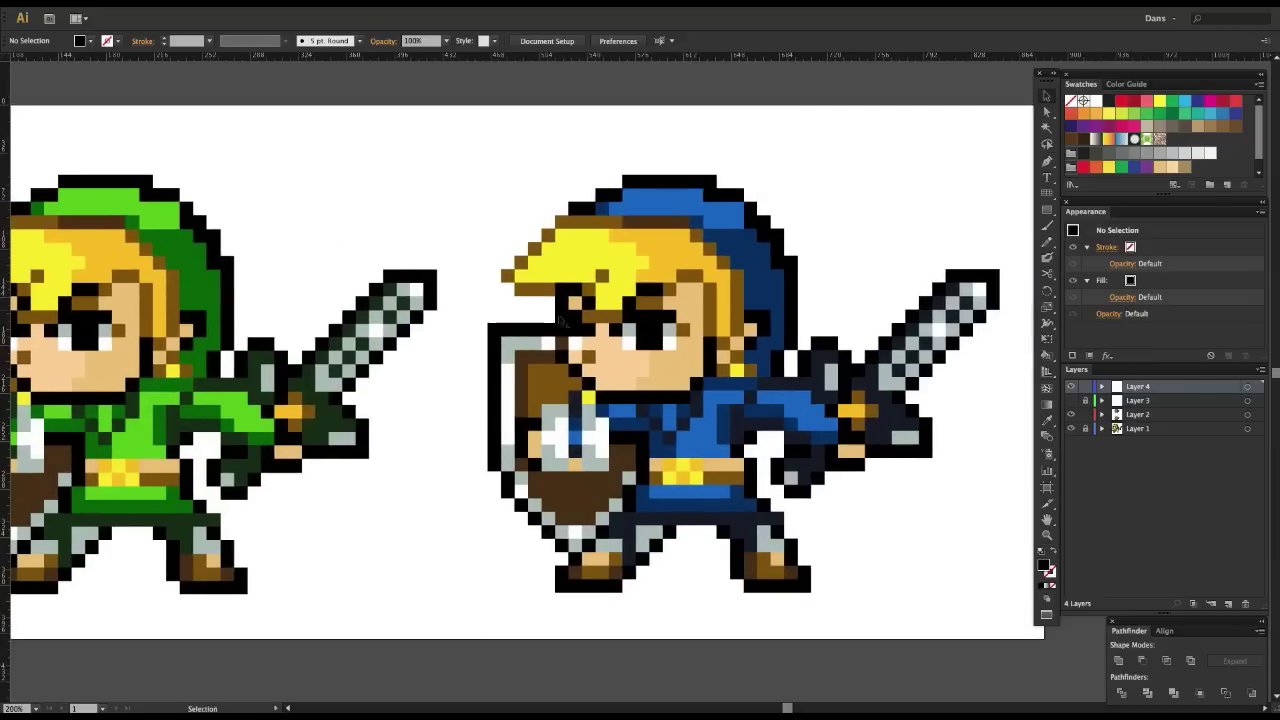
{"action": "left_click_drag", "start_coordinate": [981, 521], "coordinate": [746, 392]}
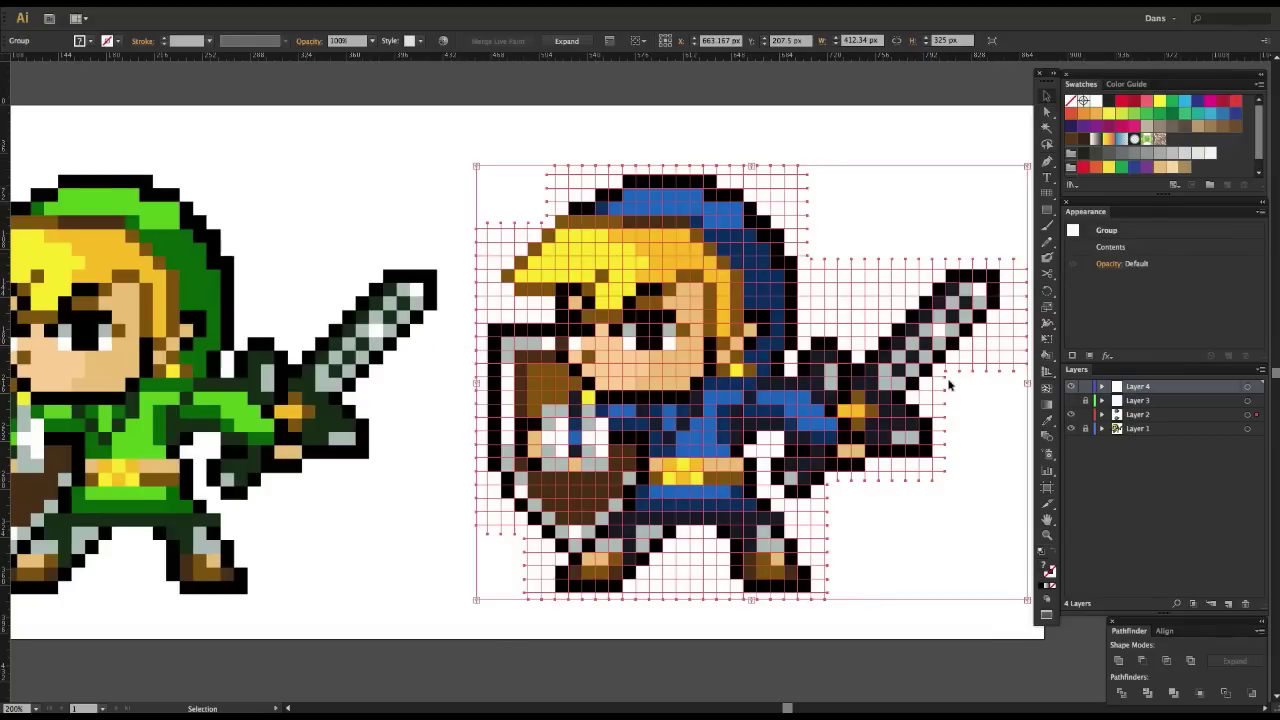
- Select the blue Link Live Paint group and centre it in the view
{"action": "left_click", "coordinate": [935, 542]}
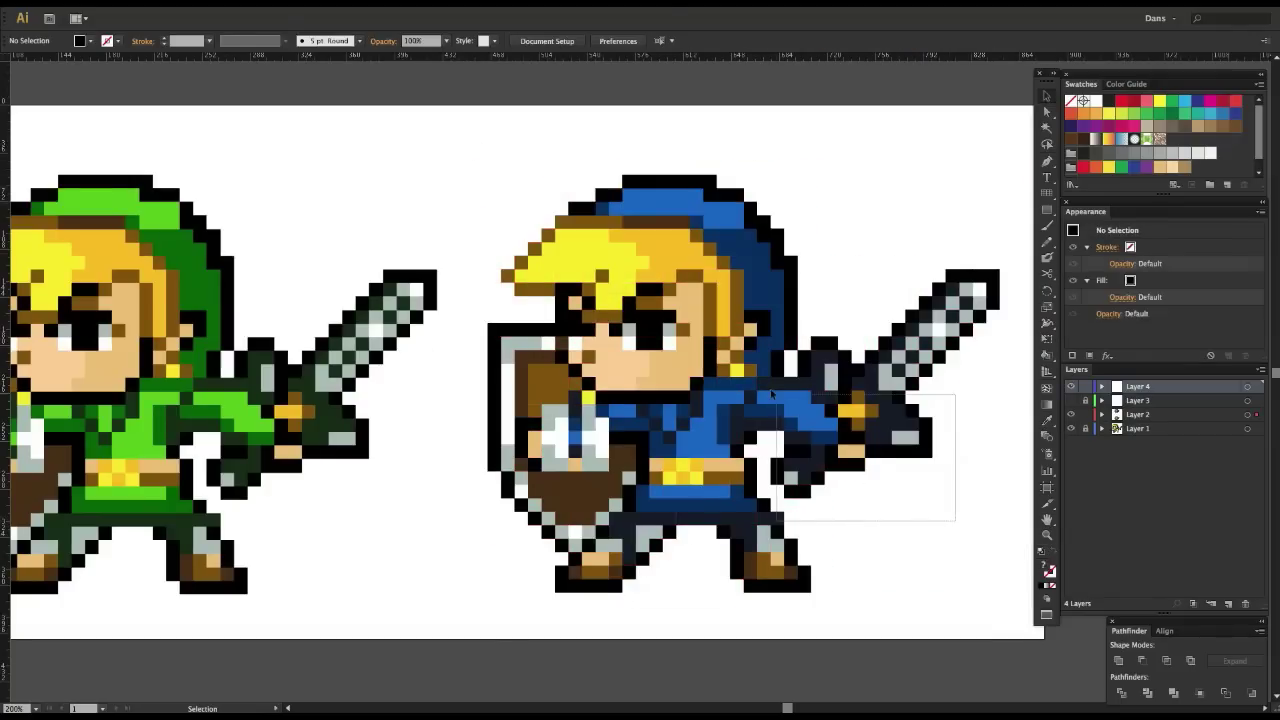
{"action": "left_click", "coordinate": [790, 398]}
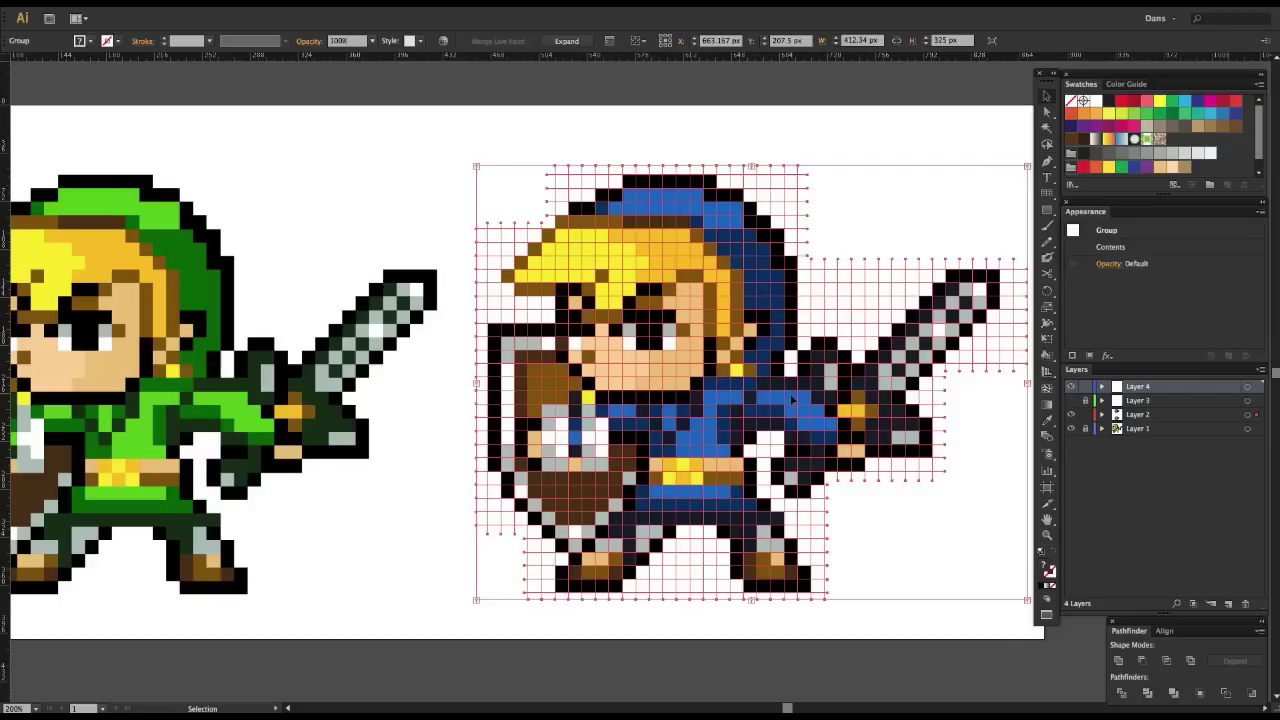
{"action": "left_click", "coordinate": [922, 535]}
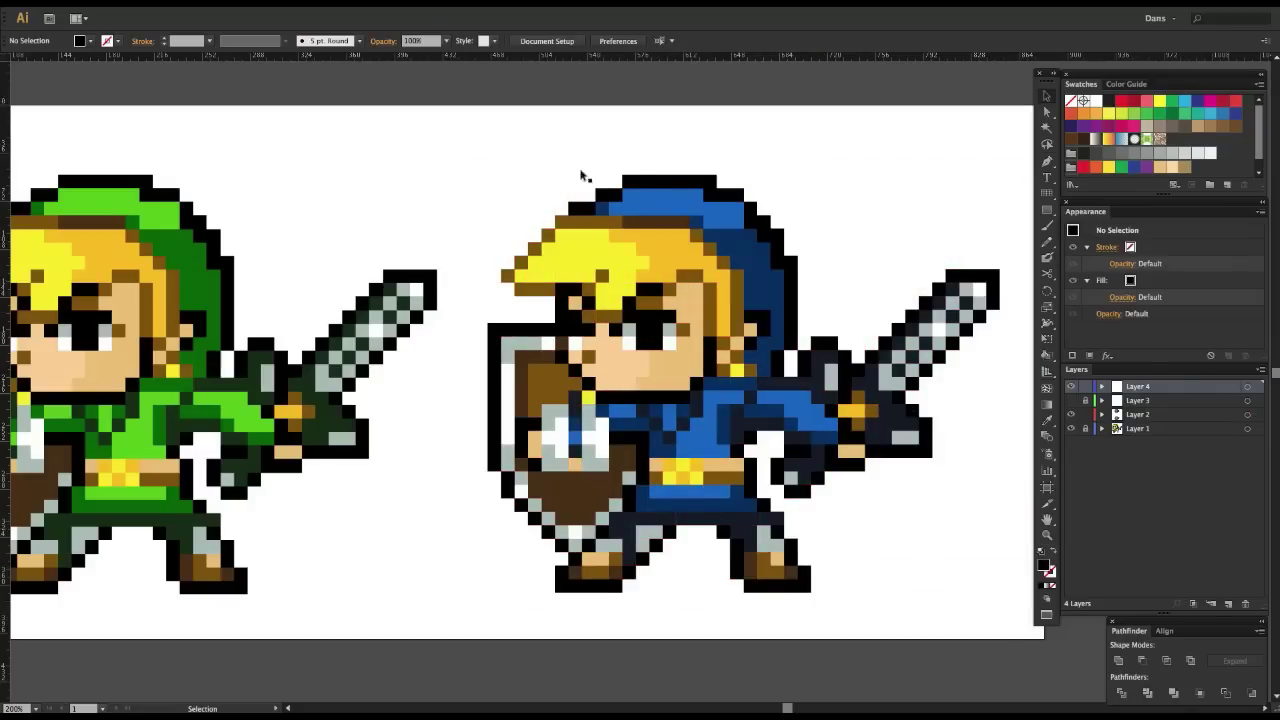
{"action": "left_click_drag", "start_coordinate": [530, 147], "coordinate": [531, 310]}
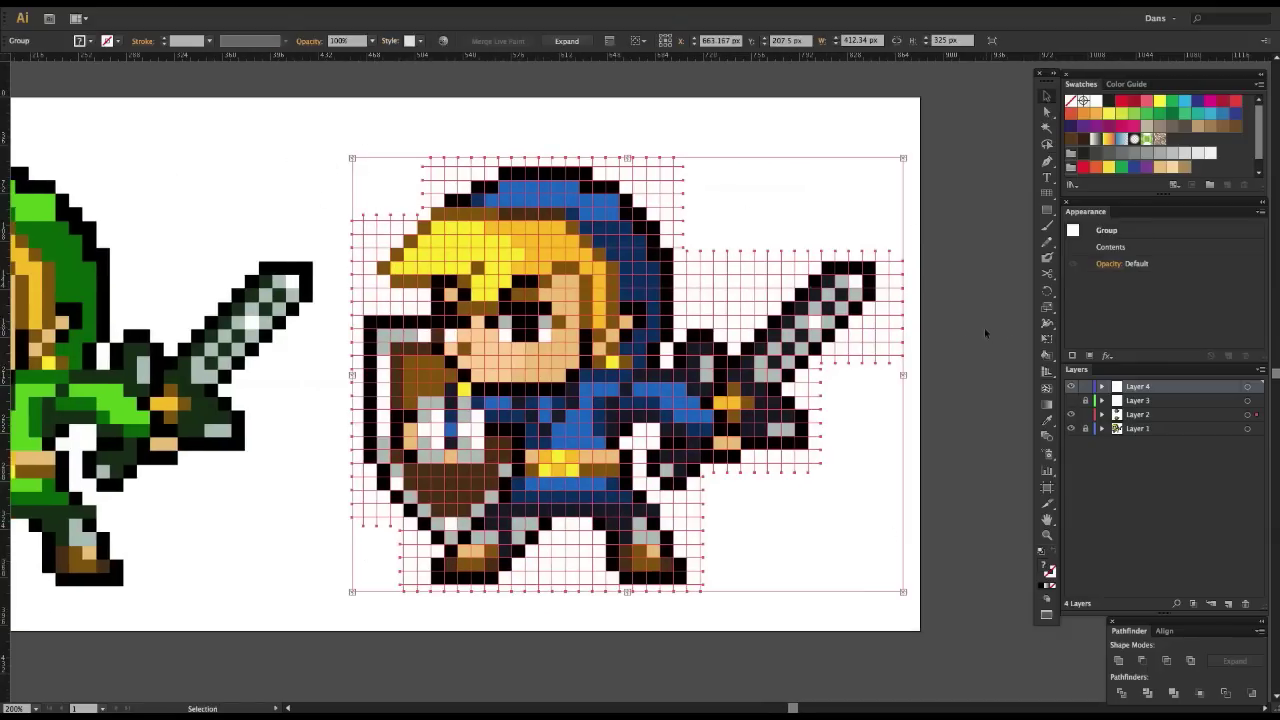
{"action": "left_click_drag", "start_coordinate": [828, 418], "coordinate": [744, 420]}
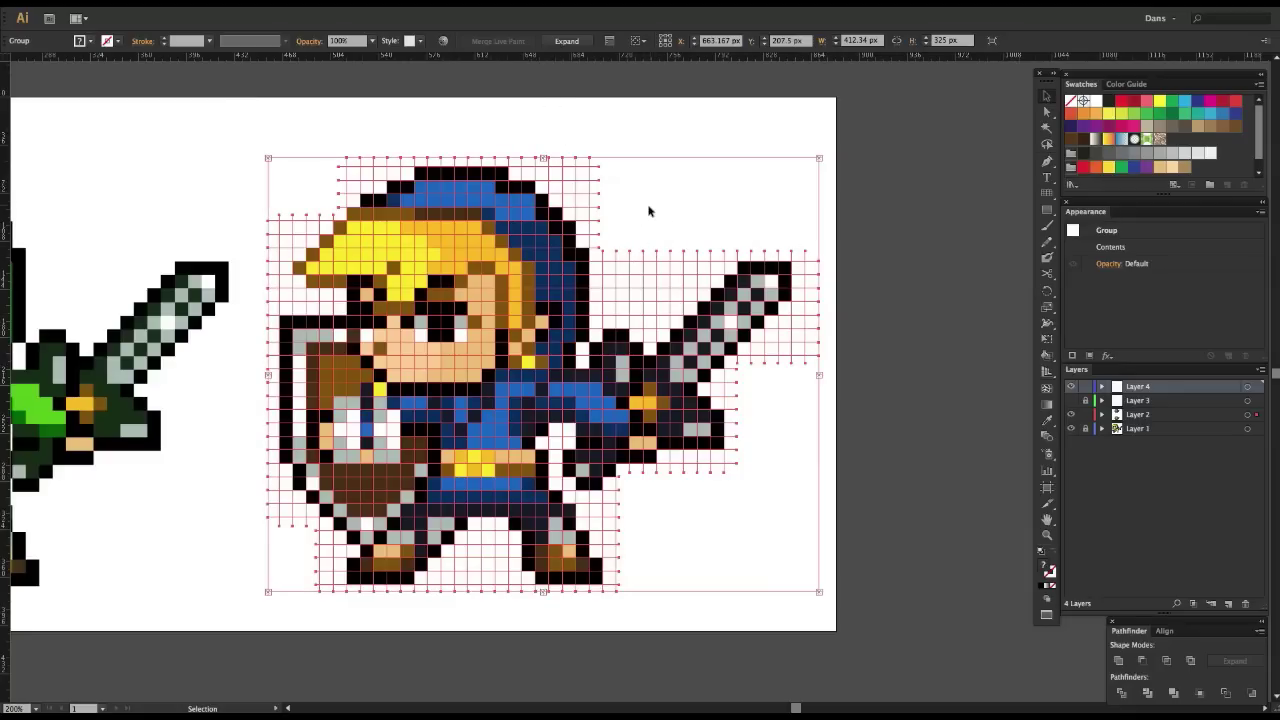
- Erase the empty right column, top row and left column with Eraser marquees
{"action": "key", "text": "shift+e"}
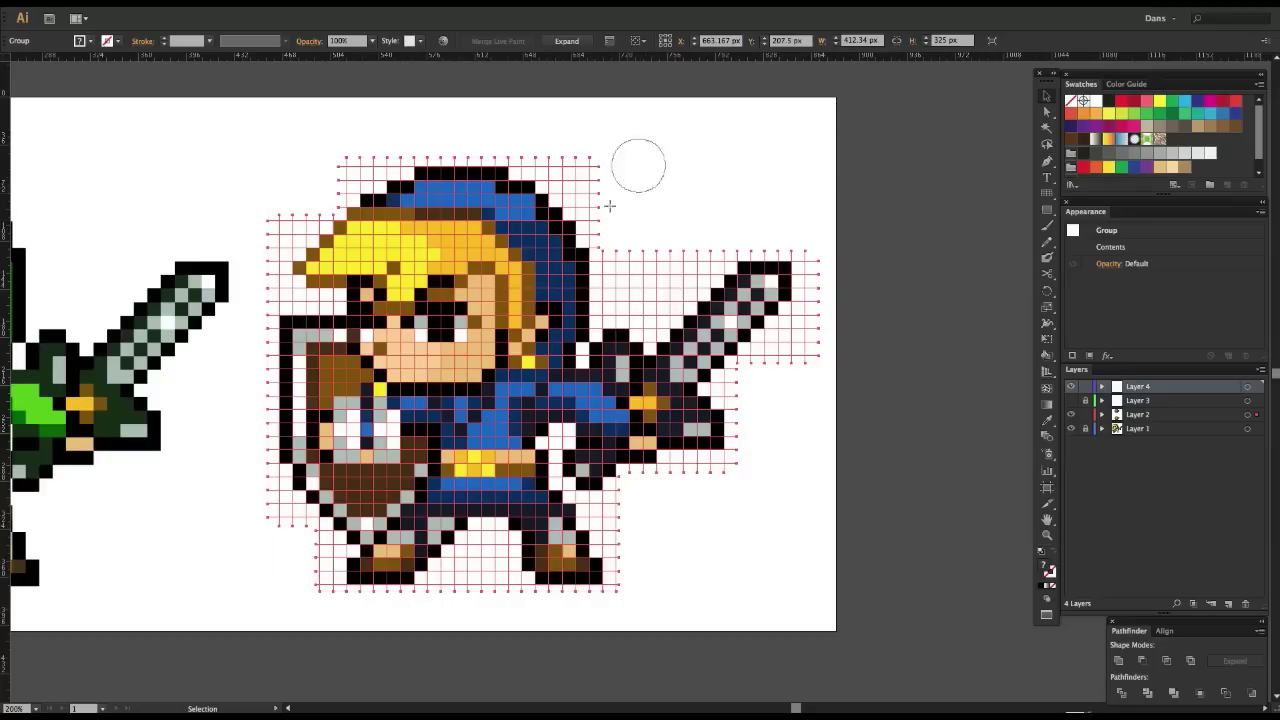
{"action": "key", "text": "v"}
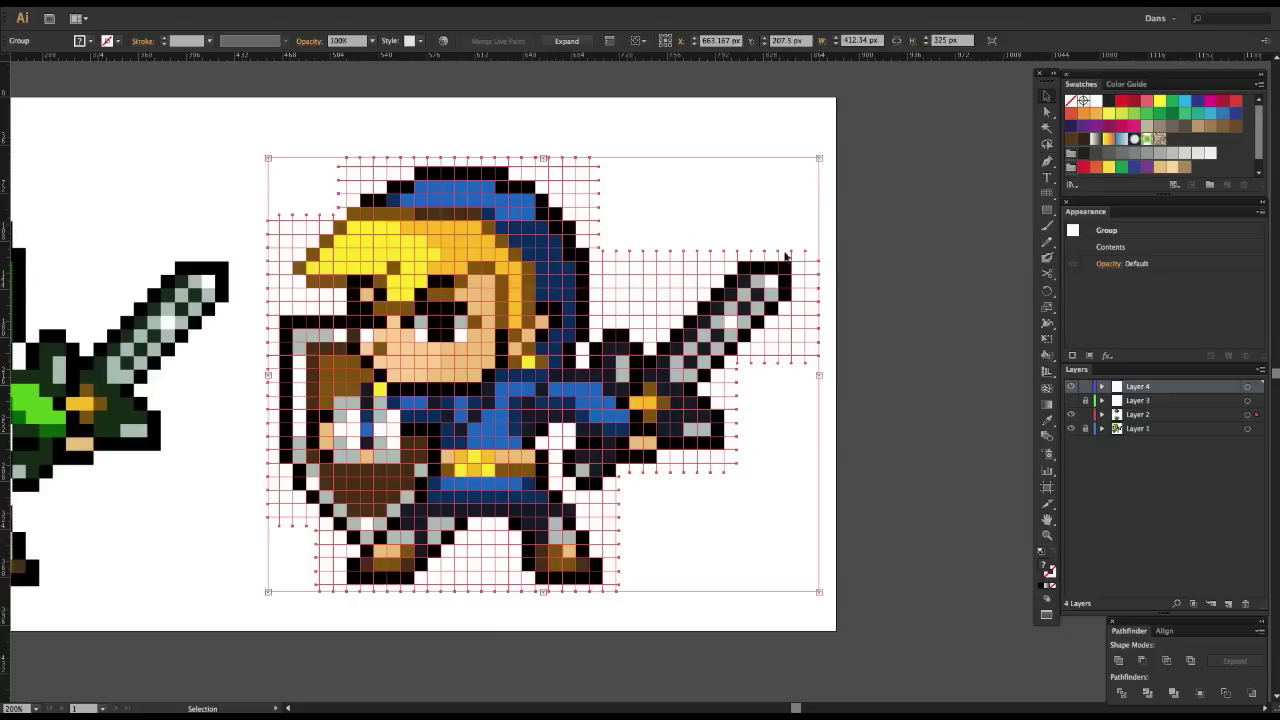
{"action": "key", "text": "shift+e"}
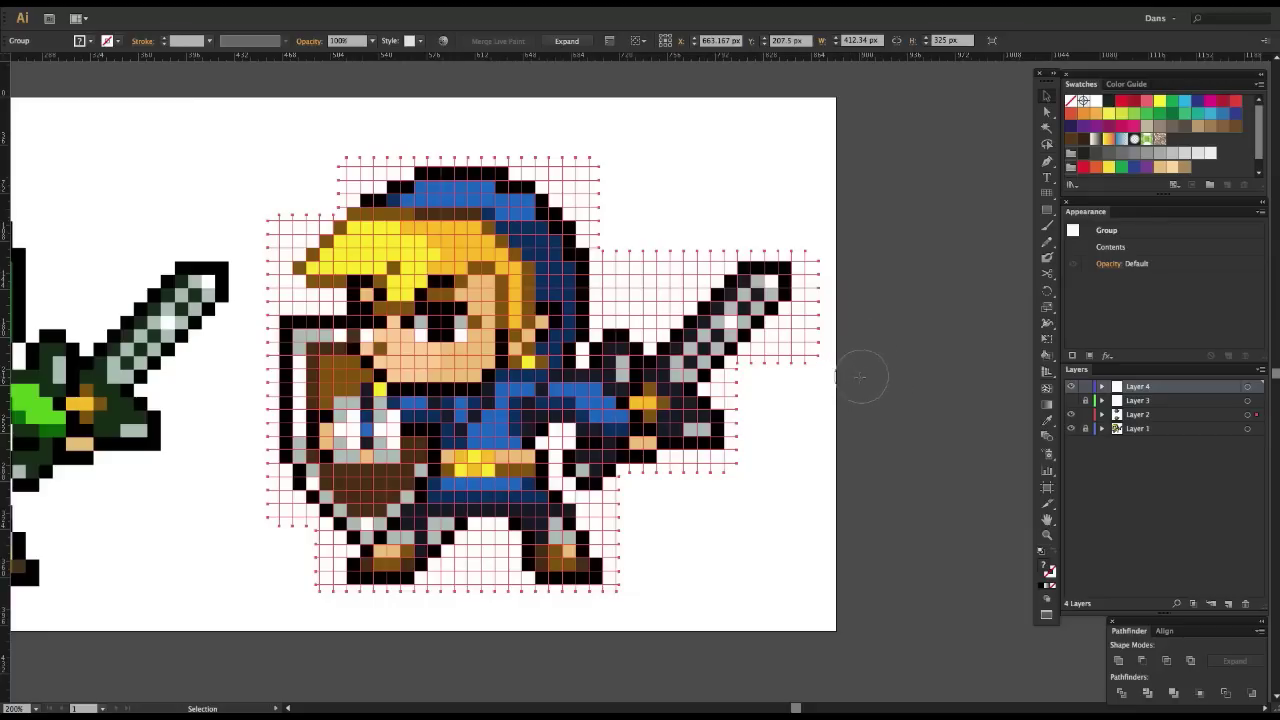
{"action": "key", "text": "m"}
{"action": "mouse_move", "coordinate": [872, 383]}
{"action": "left_mouse_down"}
{"action": "mouse_move", "coordinate": [851, 363]}
{"action": "mouse_move", "coordinate": [794, 214]}
{"action": "left_mouse_up"}
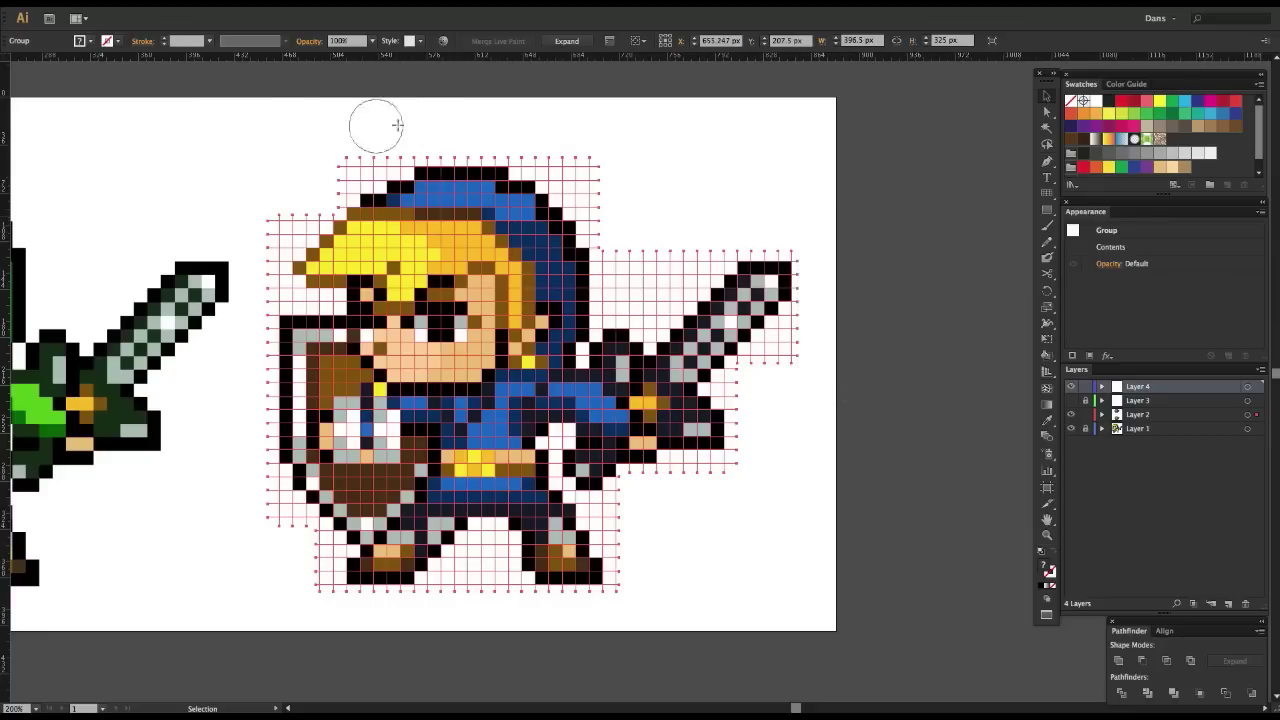
{"action": "mouse_move", "coordinate": [291, 123]}
{"action": "left_mouse_down"}
{"action": "mouse_move", "coordinate": [565, 137]}
{"action": "mouse_move", "coordinate": [700, 157]}
{"action": "mouse_move", "coordinate": [690, 160]}
{"action": "left_mouse_up"}
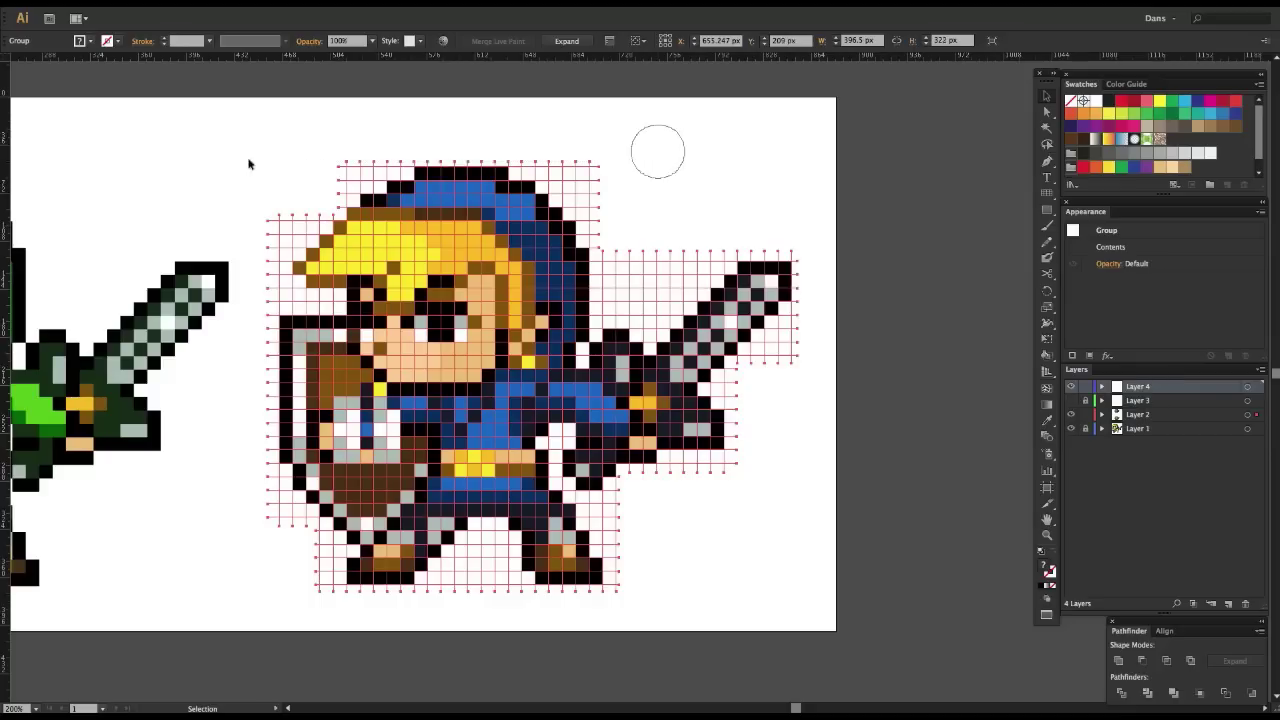
{"action": "mouse_move", "coordinate": [221, 155]}
{"action": "left_mouse_down"}
{"action": "mouse_move", "coordinate": [284, 304]}
{"action": "mouse_move", "coordinate": [250, 195]}
{"action": "mouse_move", "coordinate": [270, 380]}
{"action": "left_mouse_up"}
{"action": "mouse_move", "coordinate": [272, 434]}
{"action": "left_mouse_down"}
{"action": "mouse_move", "coordinate": [266, 557]}
{"action": "mouse_move", "coordinate": [280, 610]}
{"action": "left_mouse_up"}
{"action": "key", "text": "v"}
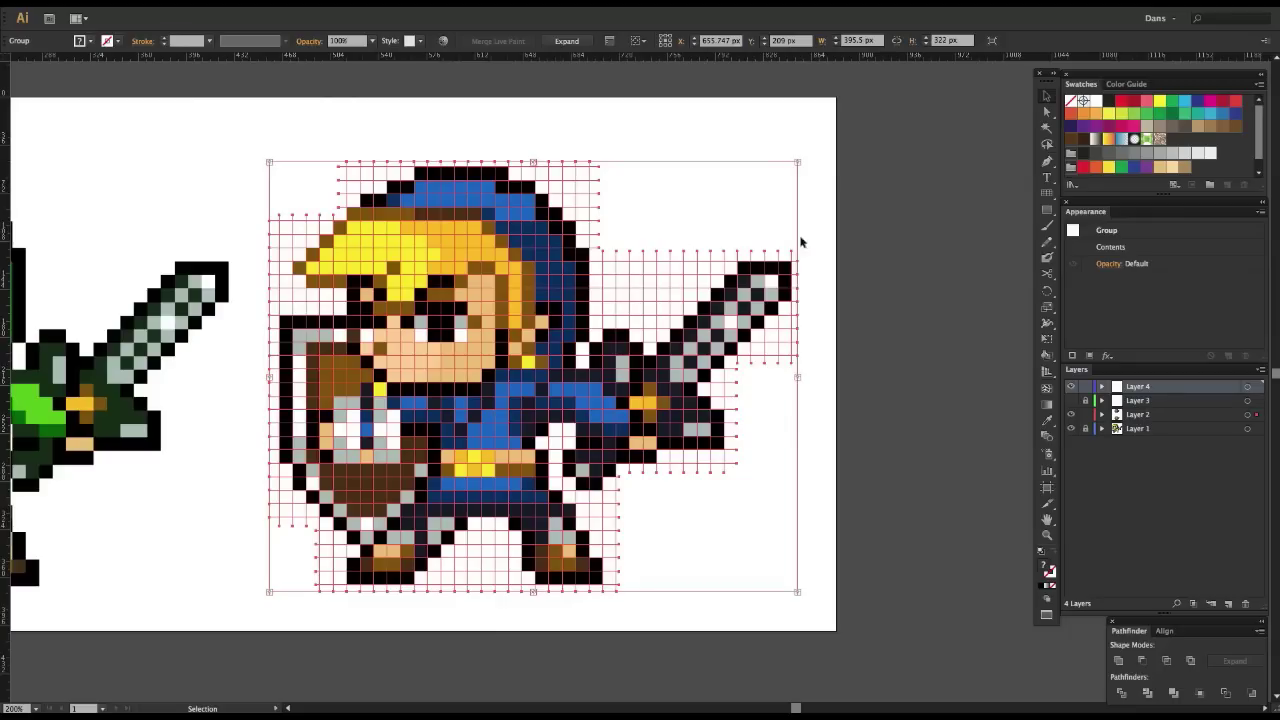
{"action": "left_click", "coordinate": [838, 269]}
{"action": "left_click_drag", "start_coordinate": [437, 300], "coordinate": [603, 315]}
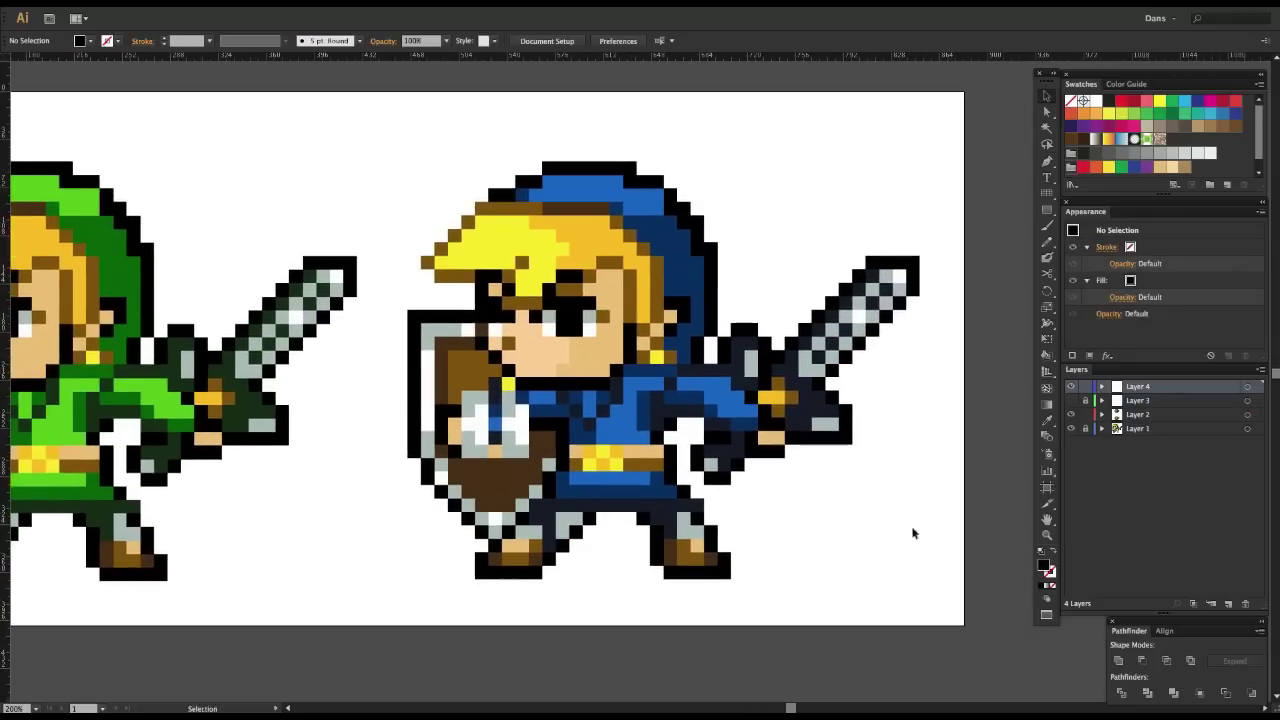
- Expand the blue Link Live Paint group with Object, Fill and Stroke checked
{"action": "left_click_drag", "start_coordinate": [912, 533], "coordinate": [690, 388]}
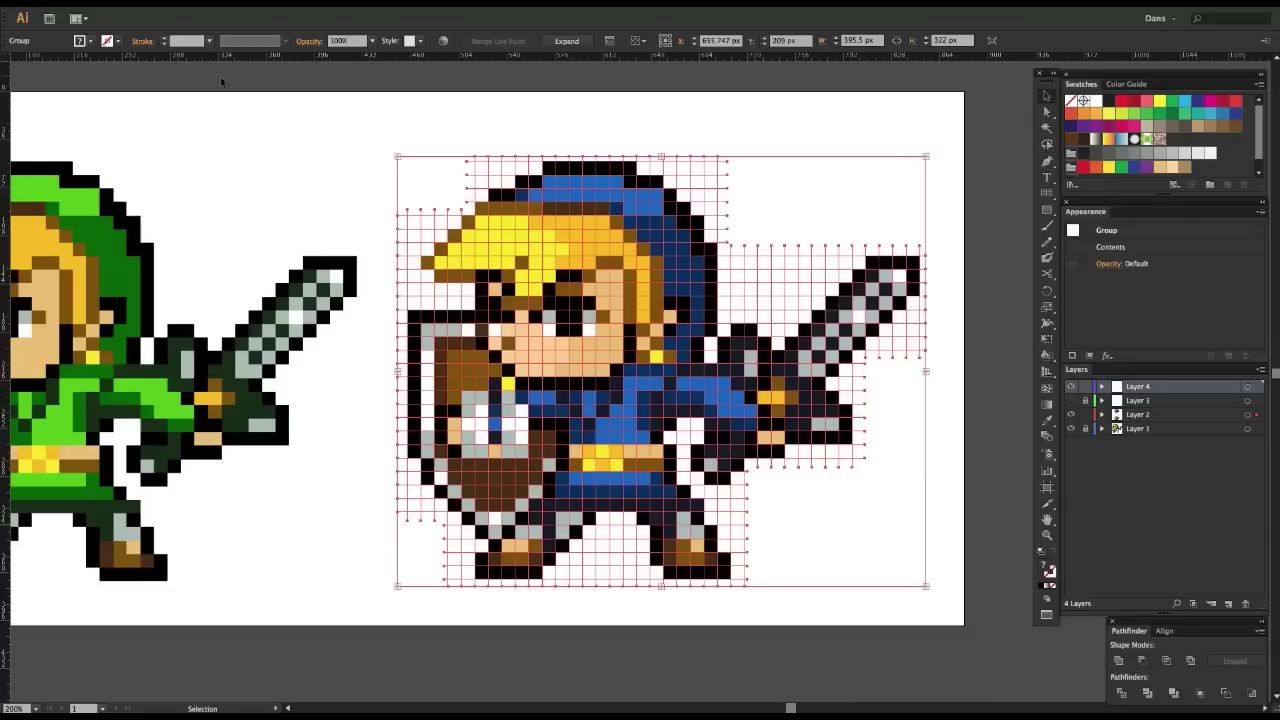
{"action": "left_click", "coordinate": [403, 131]}
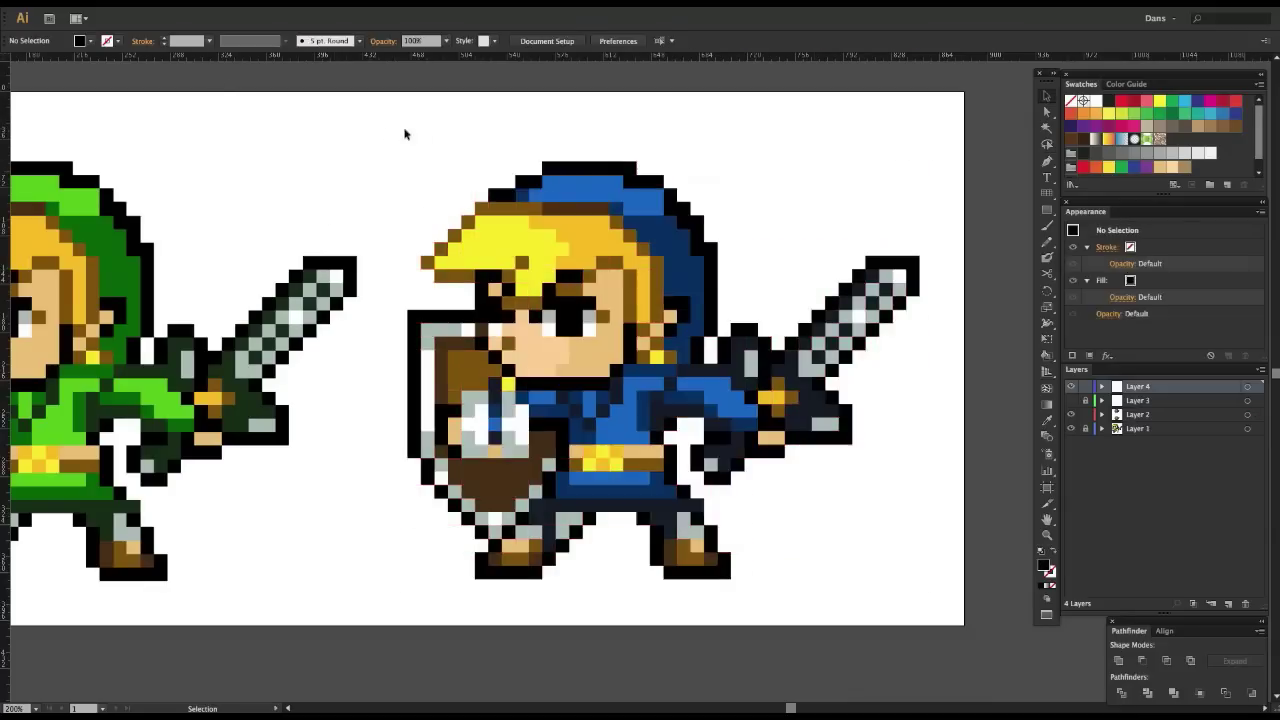
{"action": "left_click_drag", "start_coordinate": [356, 137], "coordinate": [565, 220]}
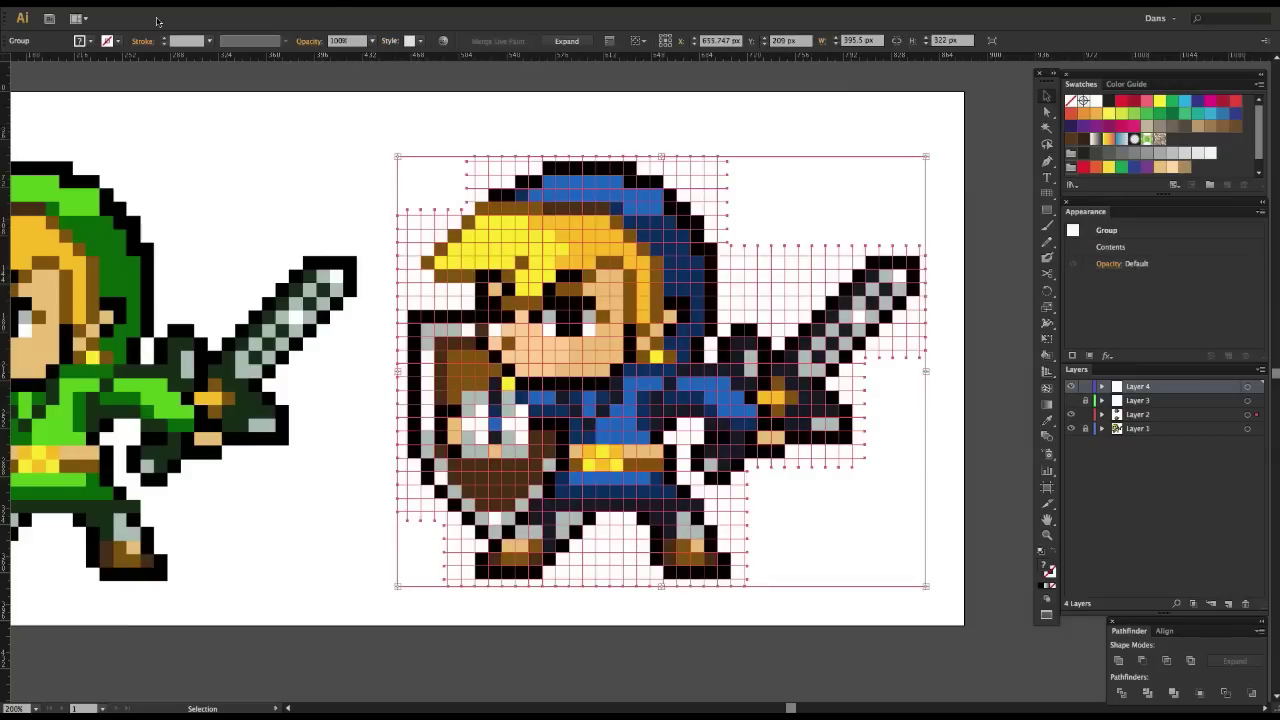
{"action": "left_click", "coordinate": [165, 2]}
{"action": "left_click", "coordinate": [200, 130]}
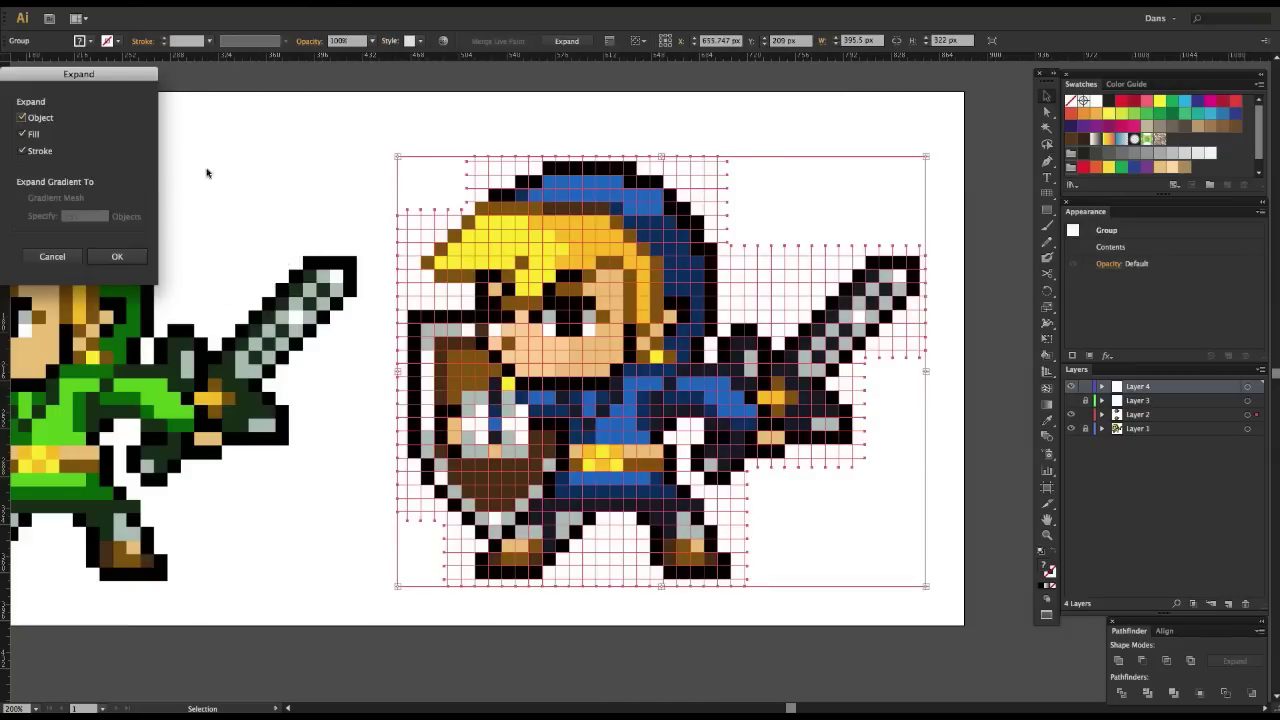
{"action": "left_click", "coordinate": [112, 262]}
{"action": "left_click", "coordinate": [459, 161]}
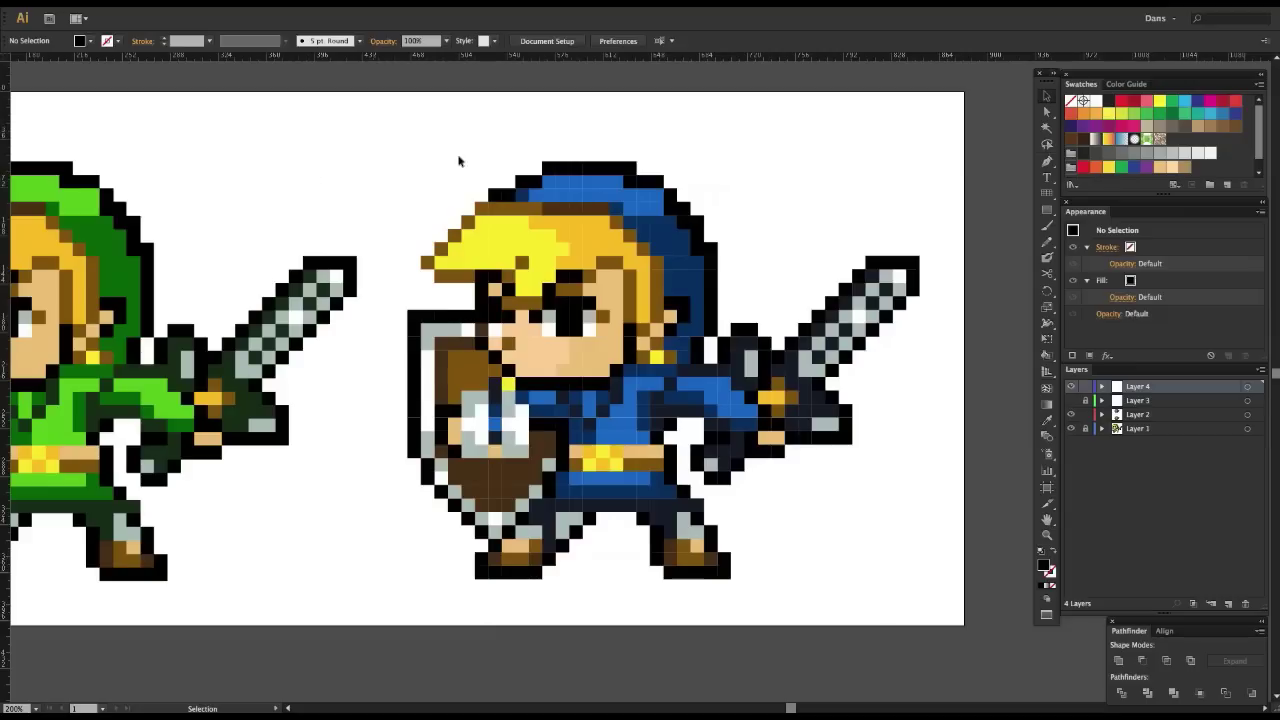
{"action": "left_click_drag", "start_coordinate": [470, 136], "coordinate": [632, 165]}
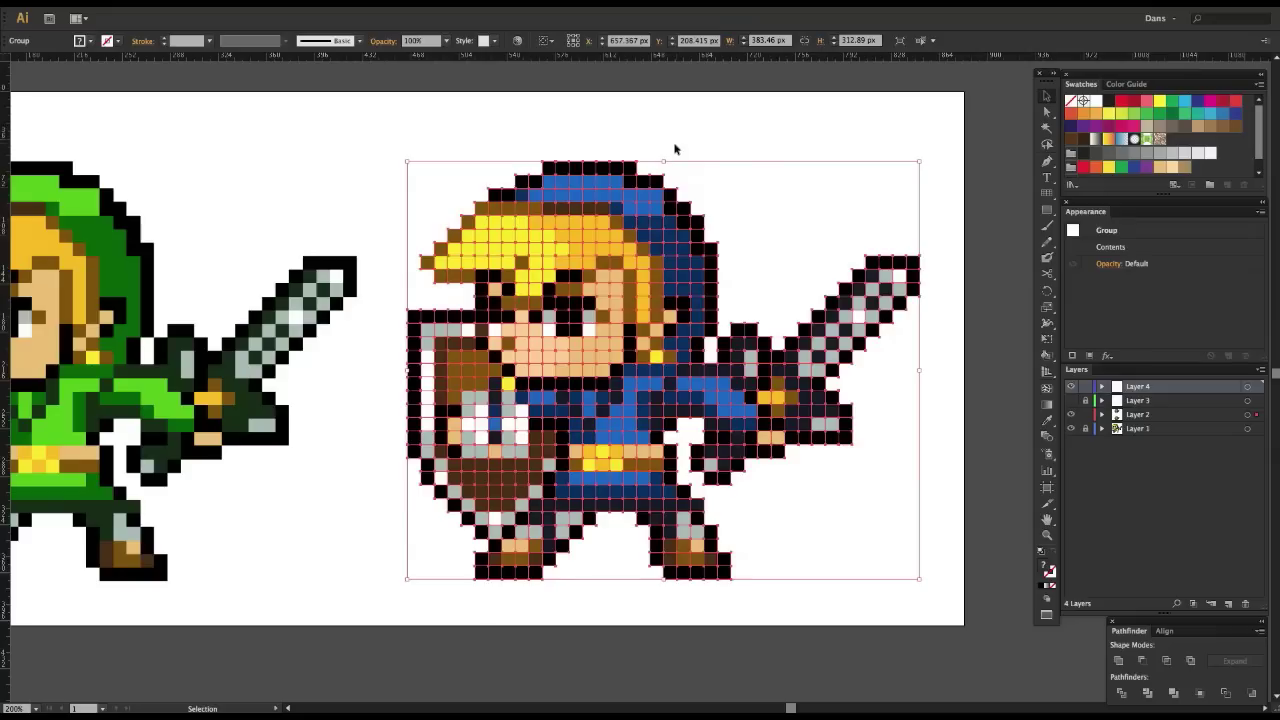
{"action": "left_click", "coordinate": [489, 140]}
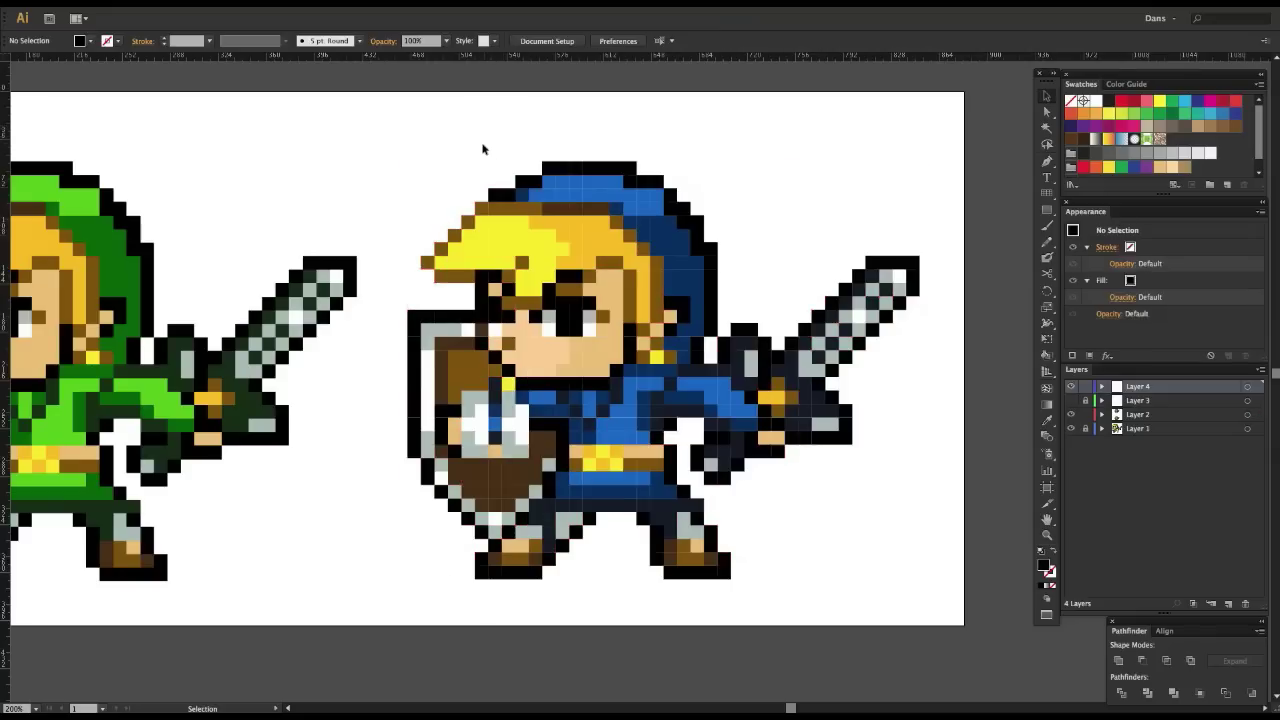
{"action": "key", "text": "ctrl+equal"}
{"action": "key", "text": "ctrl+equal"}
{"action": "key", "text": "ctrl+equal"}
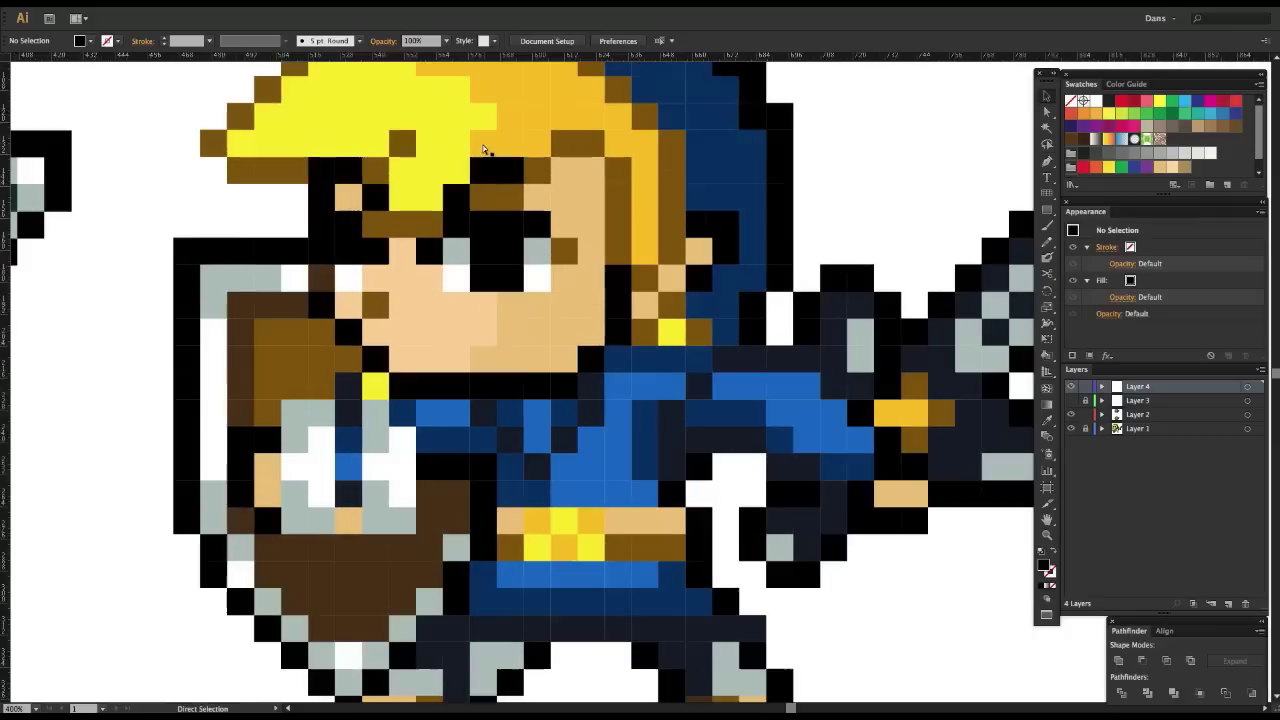
{"action": "key", "text": "ctrl+equal"}
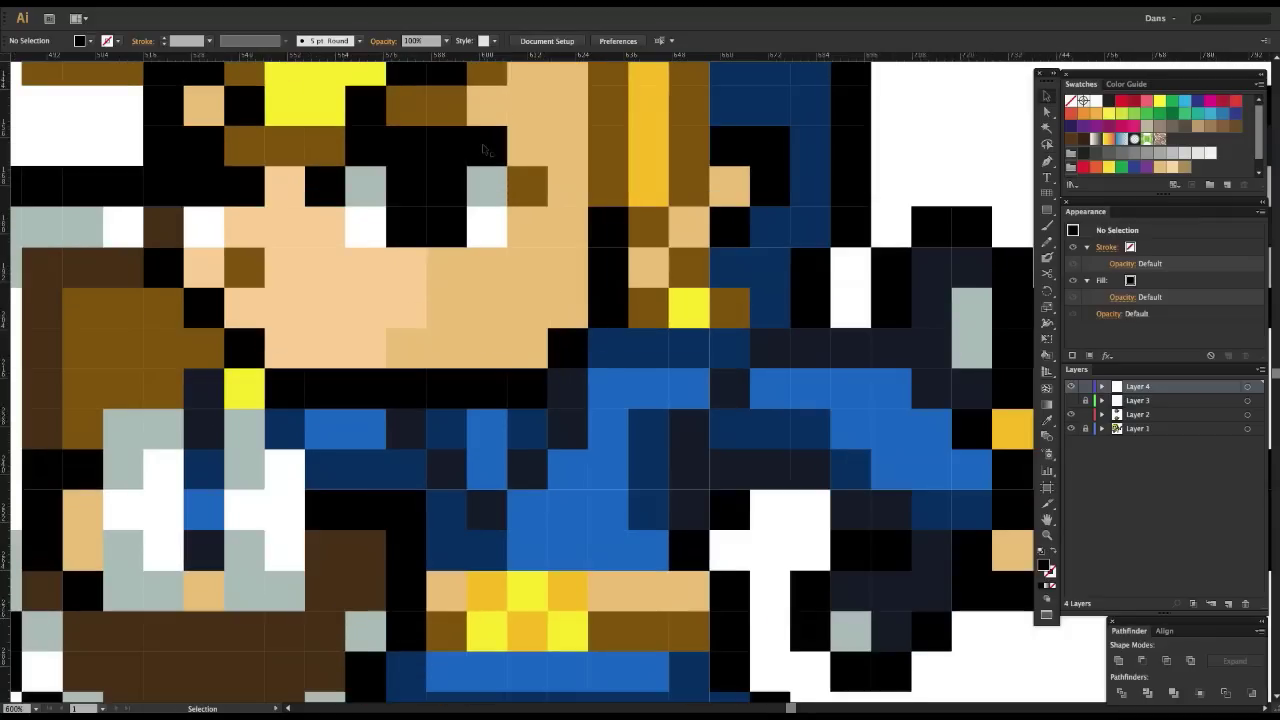
{"action": "key", "text": "ctrl+equal"}
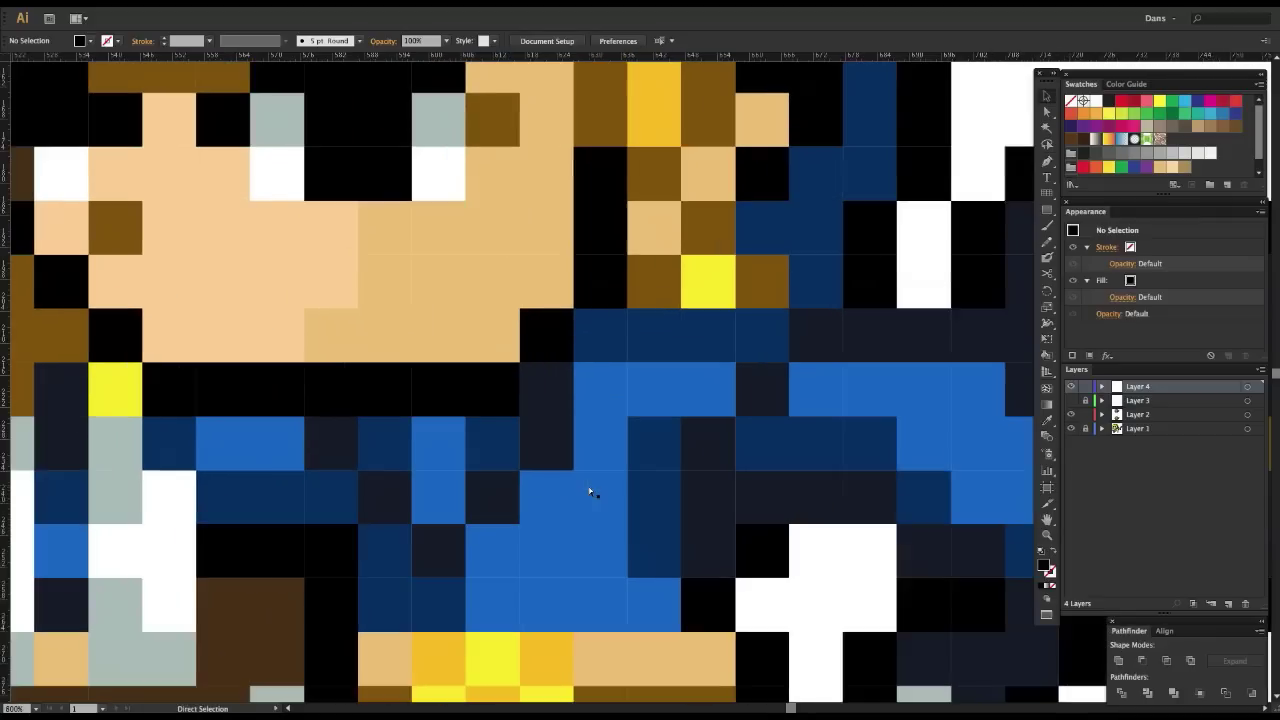
{"action": "left_click_drag", "start_coordinate": [600, 423], "coordinate": [611, 373]}
{"action": "key", "text": "v"}
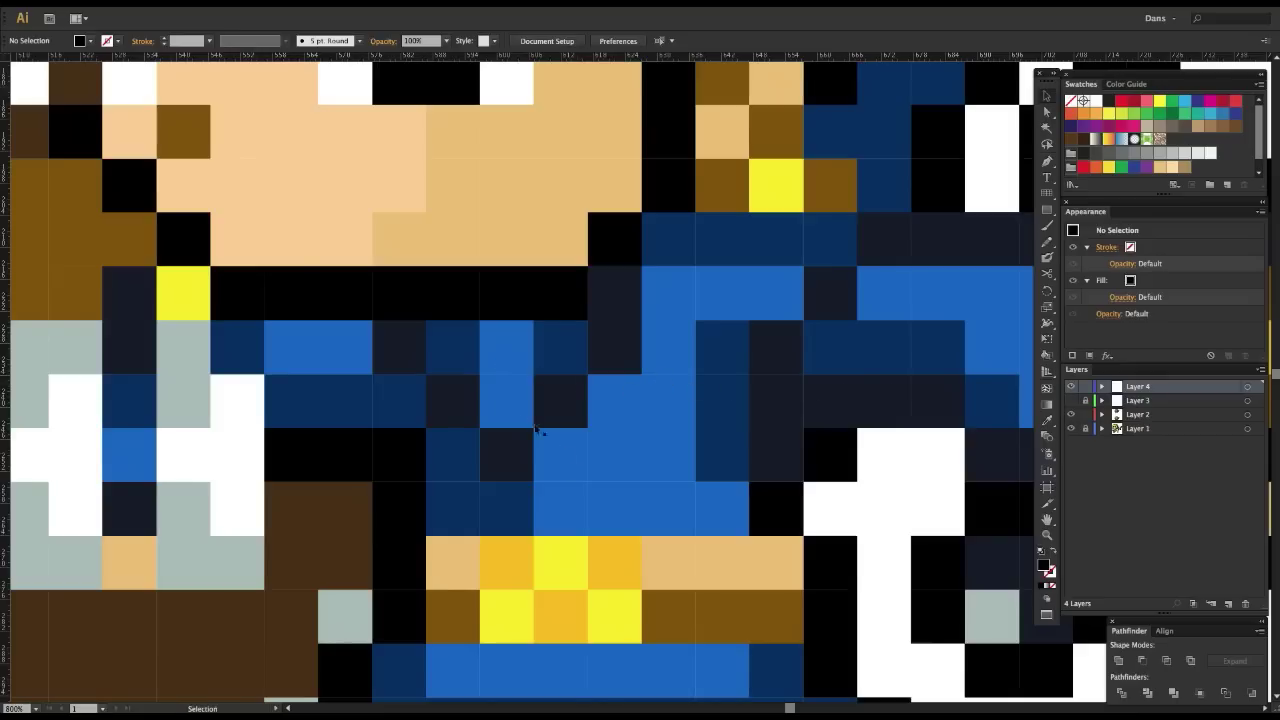
{"action": "key", "text": "ctrl+minus"}
{"action": "key", "text": "ctrl+minus"}
{"action": "key", "text": "ctrl+minus"}
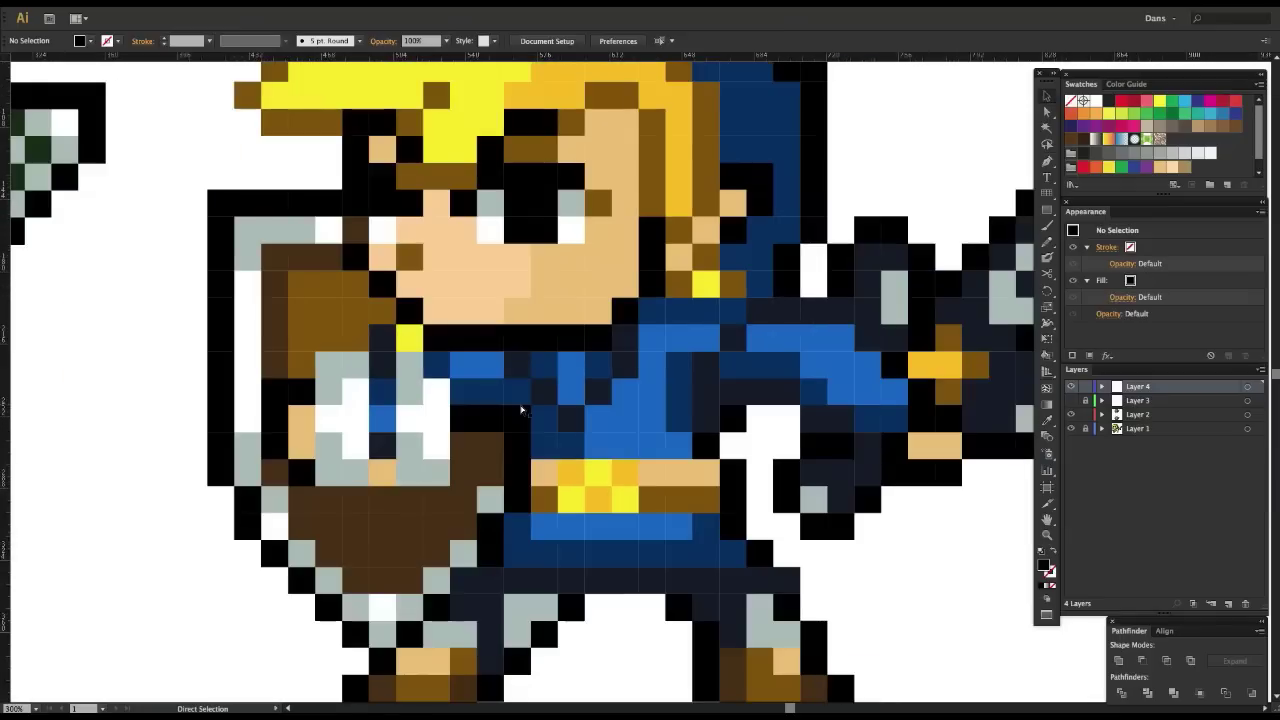
{"action": "key", "text": "ctrl+minus"}
{"action": "key", "text": "ctrl+minus"}
{"action": "key", "text": "ctrl+minus"}
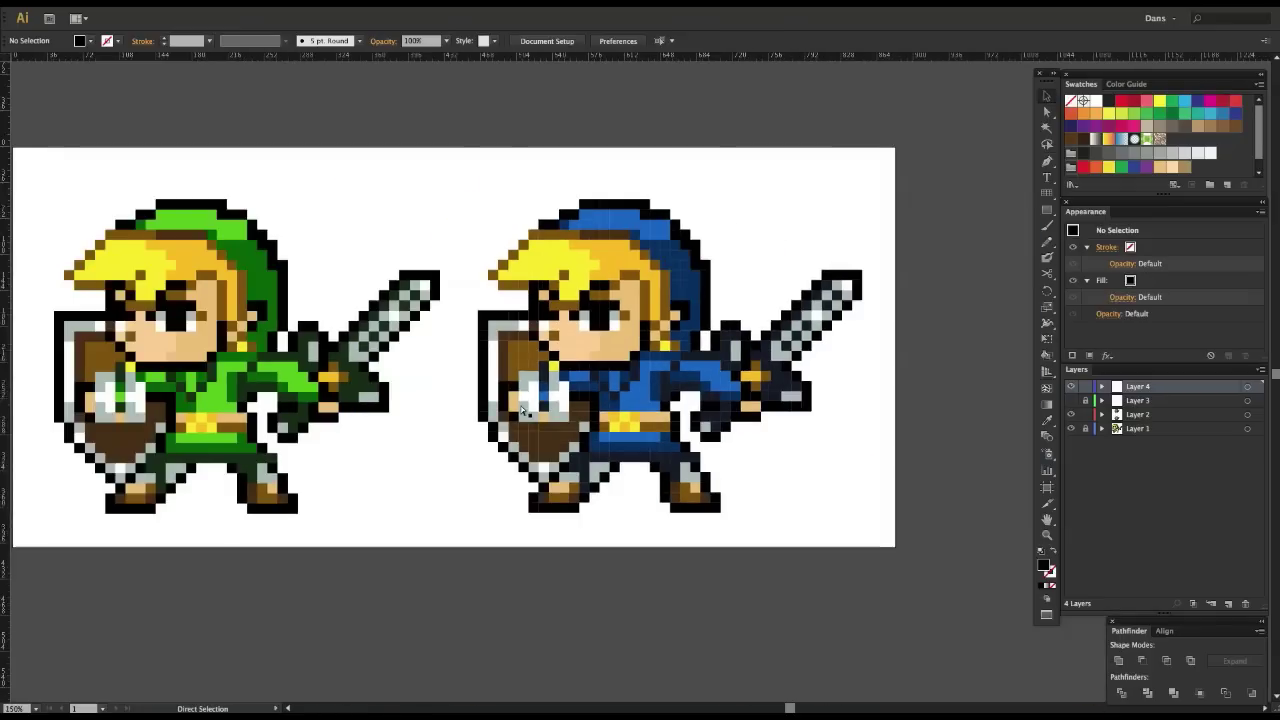
{"action": "key", "text": "ctrl+plus"}
{"action": "key", "text": "ctrl+plus"}
{"action": "key", "text": "ctrl+plus"}
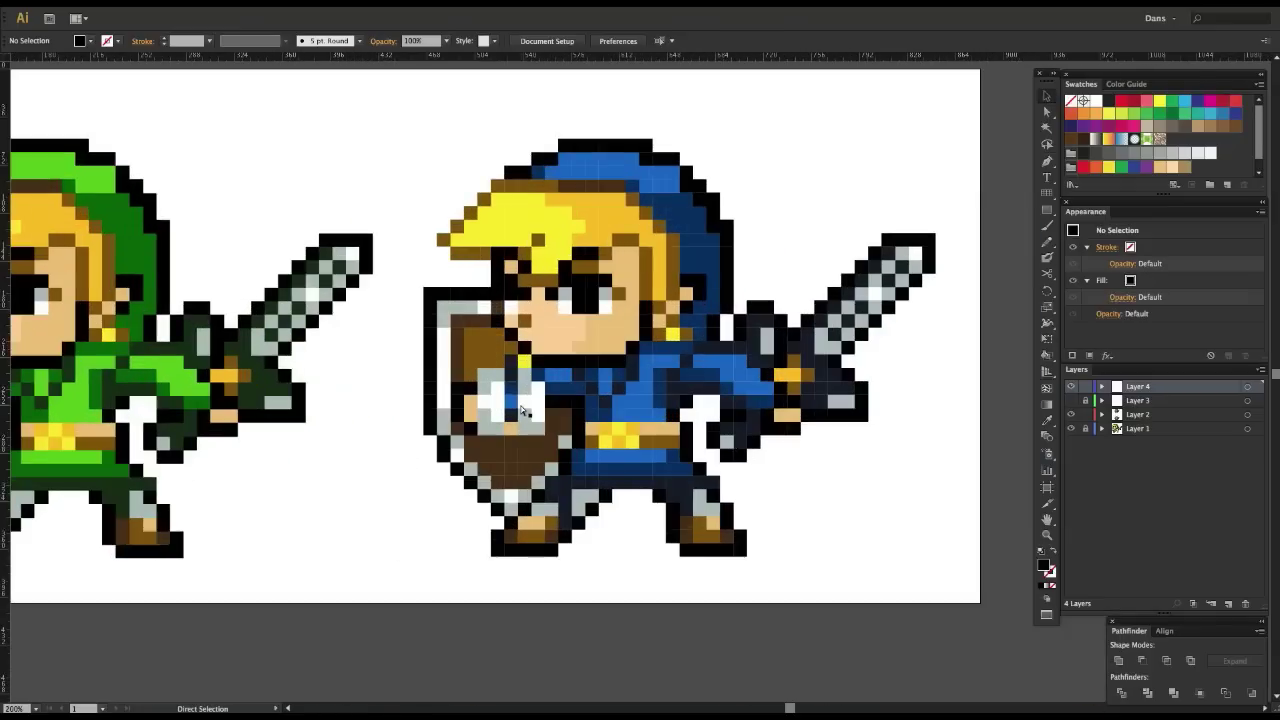
{"action": "key", "text": "ctrl+minus"}
{"action": "key", "text": "ctrl+minus"}
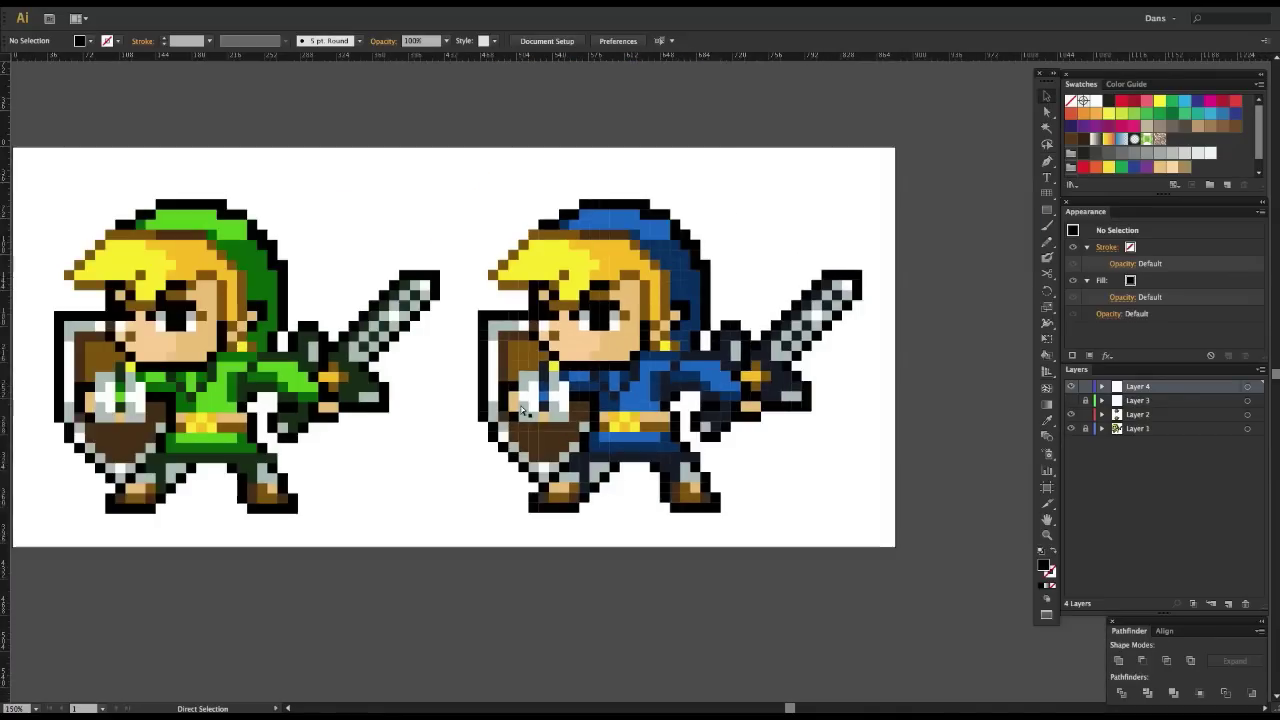
{"action": "key", "text": "ctrl+plus"}
{"action": "key", "text": "ctrl+plus"}
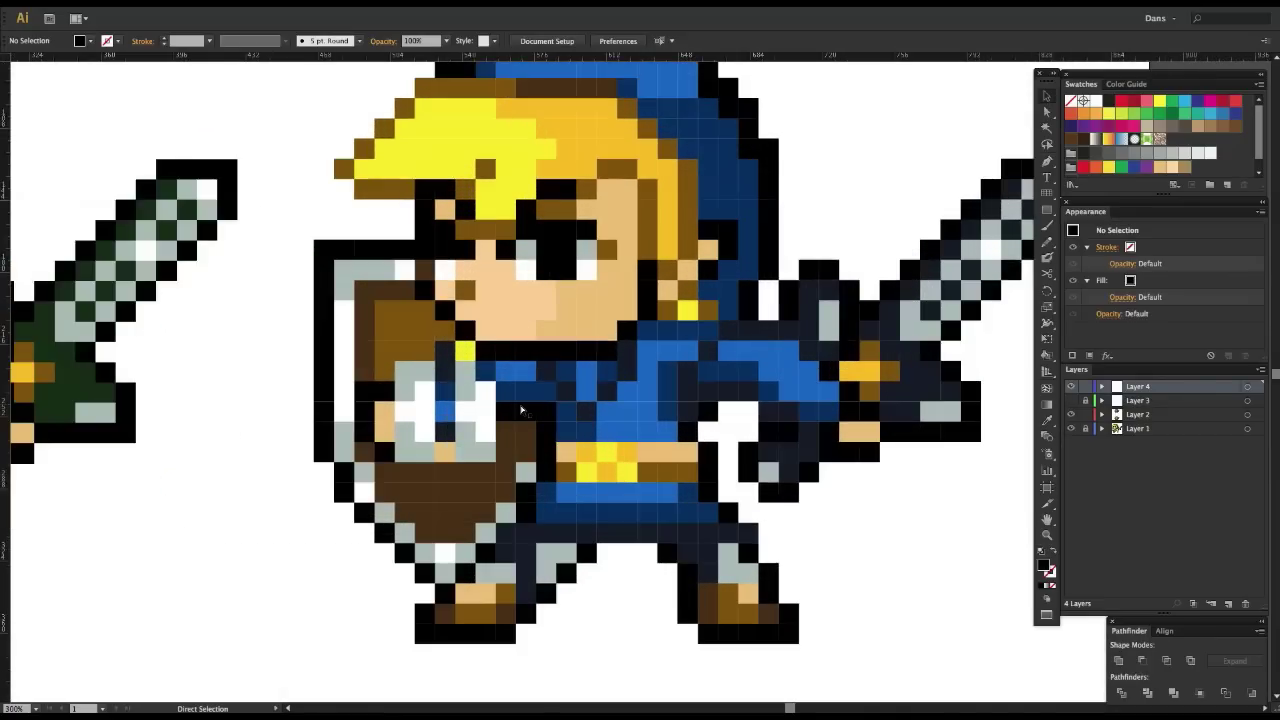
{"action": "left_click_drag", "start_coordinate": [688, 375], "coordinate": [594, 435]}
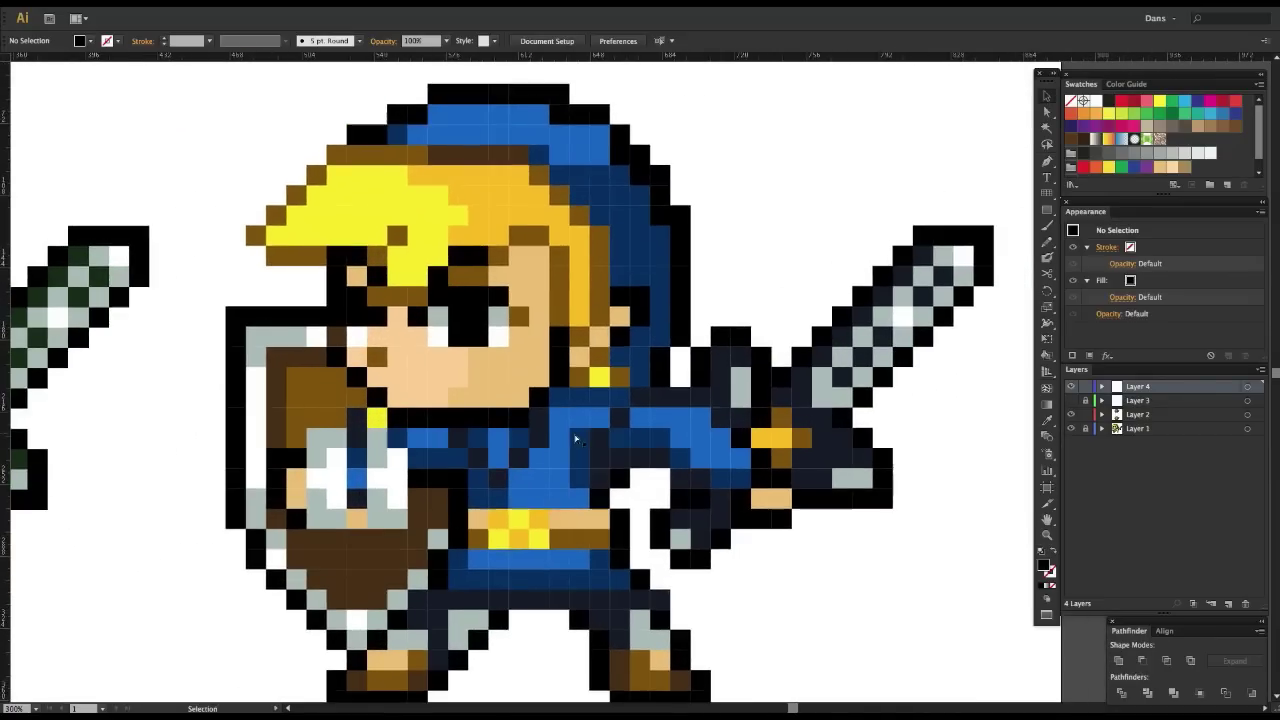
{"action": "key", "text": "ctrl+plus"}
{"action": "key", "text": "ctrl+plus"}
{"action": "key", "text": "ctrl+plus"}
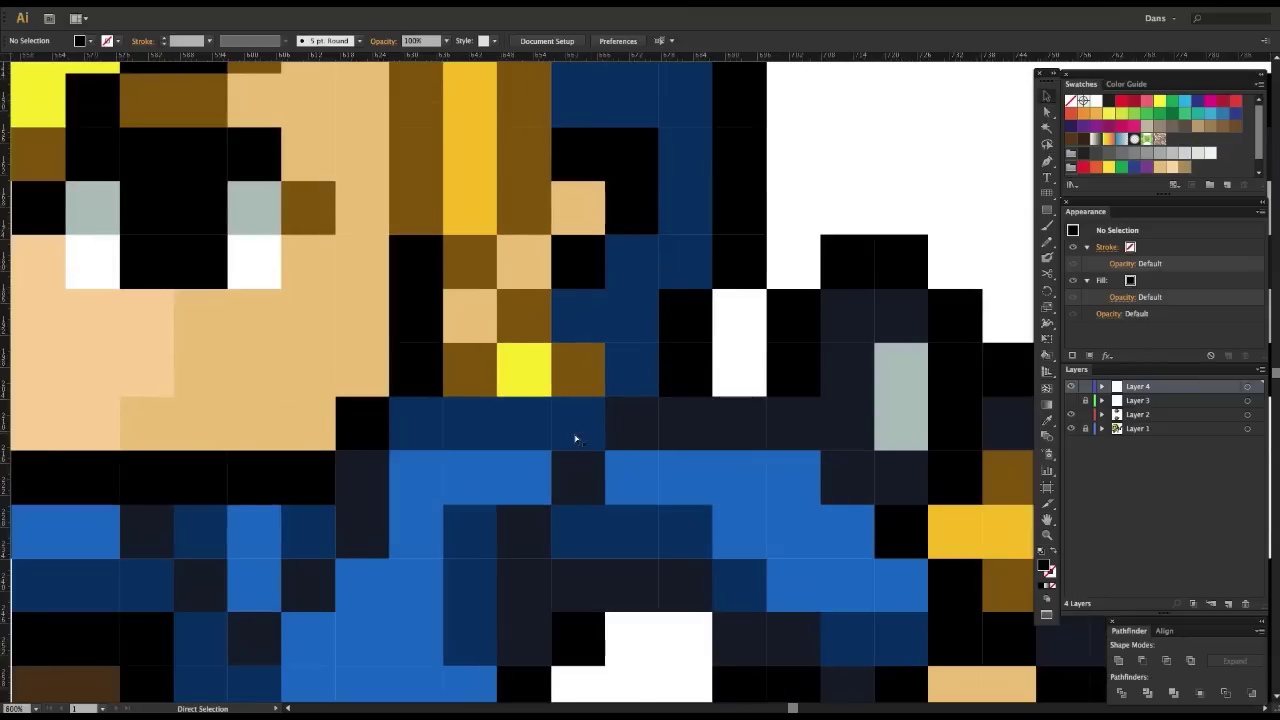
{"action": "key", "text": "ctrl+minus"}
{"action": "key", "text": "ctrl+minus"}
{"action": "key", "text": "ctrl+minus"}
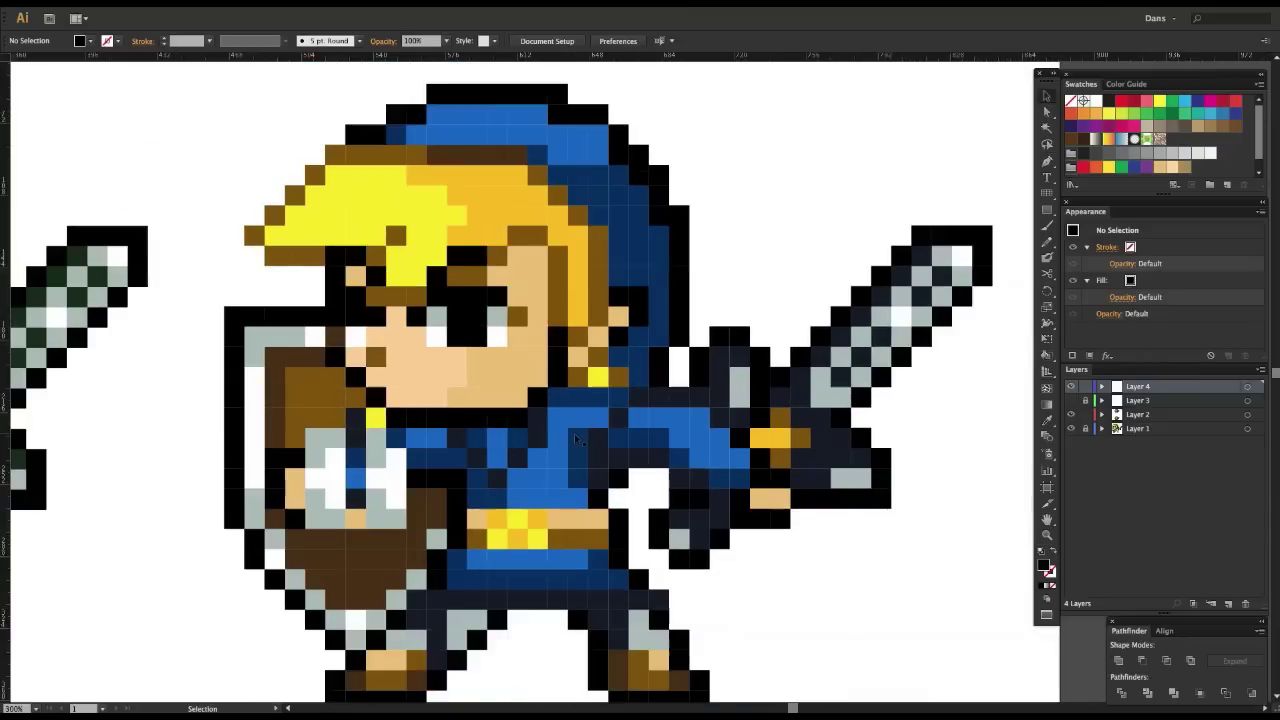
{"action": "left_click_drag", "start_coordinate": [361, 334], "coordinate": [324, 294]}
{"action": "left_click_drag", "start_coordinate": [584, 232], "coordinate": [554, 243]}
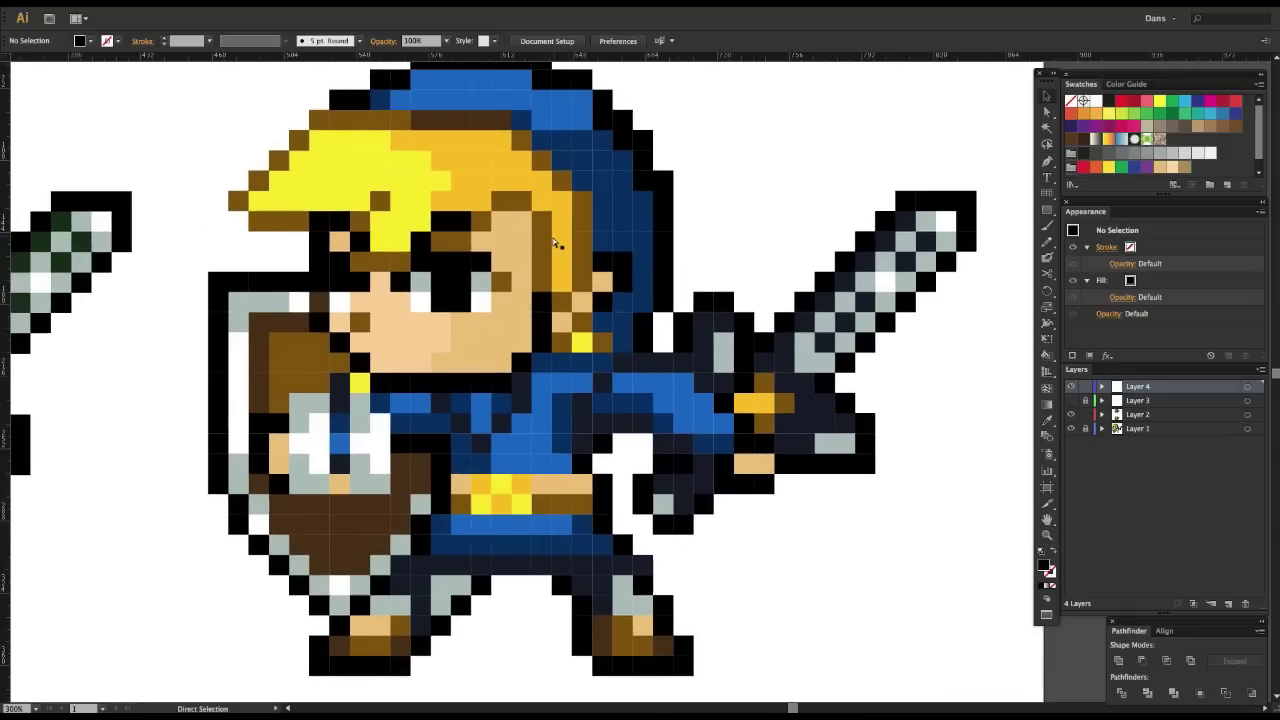
{"action": "scroll", "coordinate": [553, 242], "scroll_direction": "up", "scroll_amount": 5}
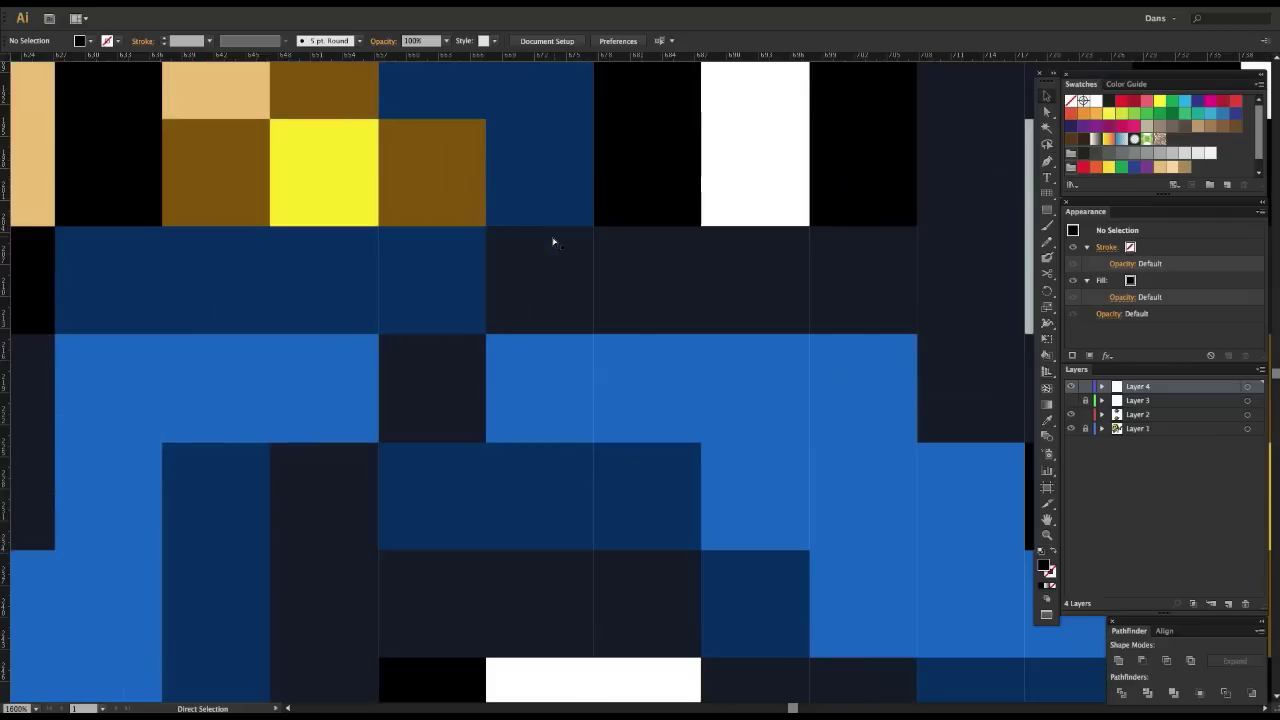
{"action": "scroll", "coordinate": [553, 242], "scroll_direction": "down", "scroll_amount": 4}
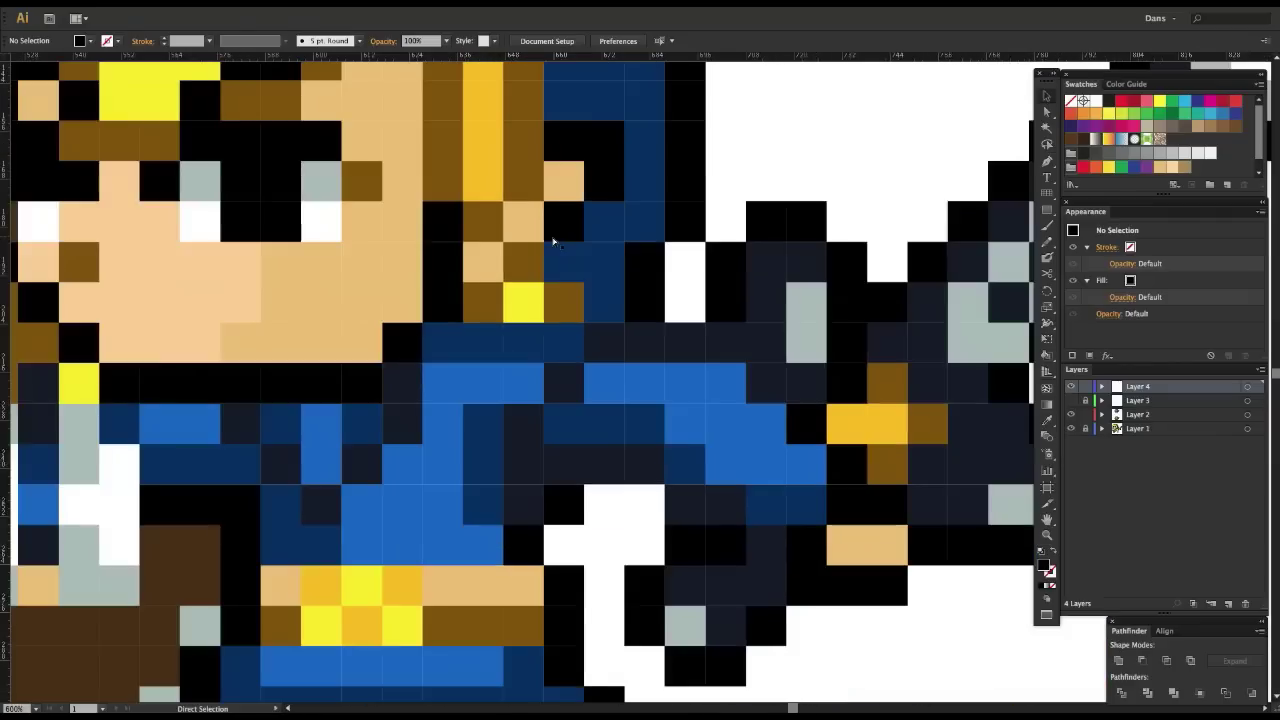
{"action": "scroll", "coordinate": [553, 242], "scroll_direction": "up", "scroll_amount": 1}
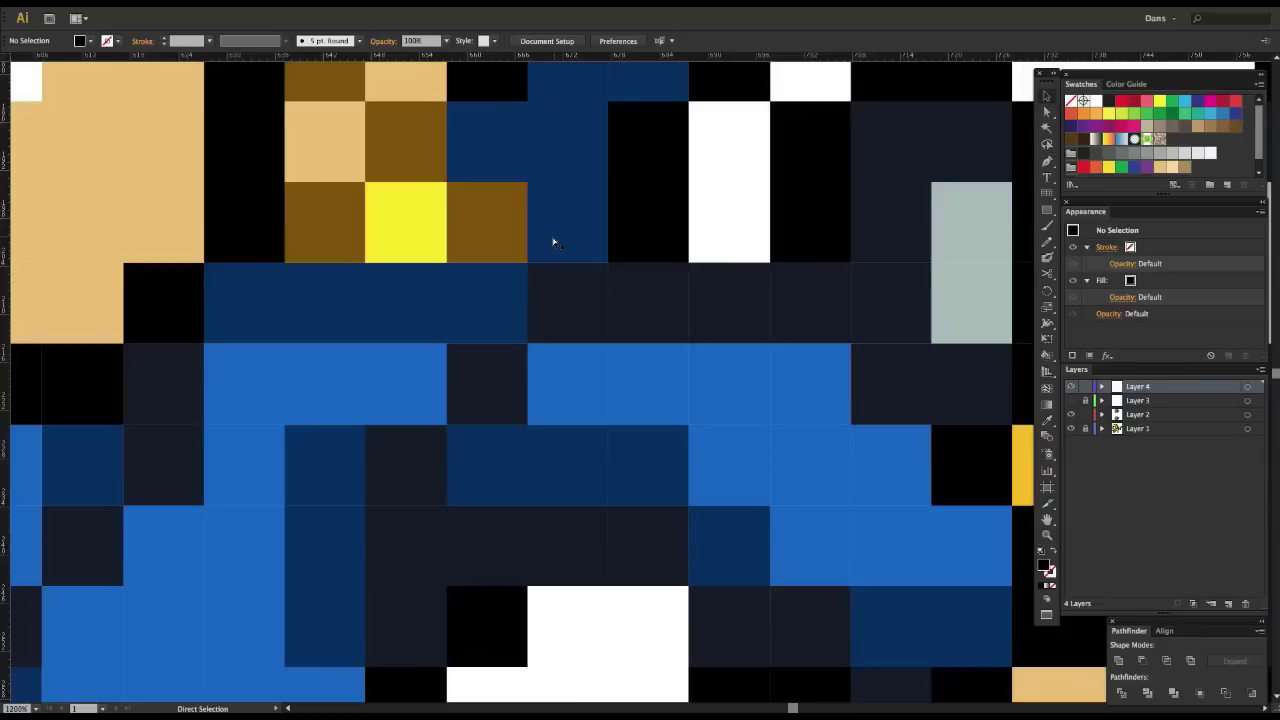
{"action": "scroll", "coordinate": [553, 242], "scroll_direction": "down", "scroll_amount": 4}
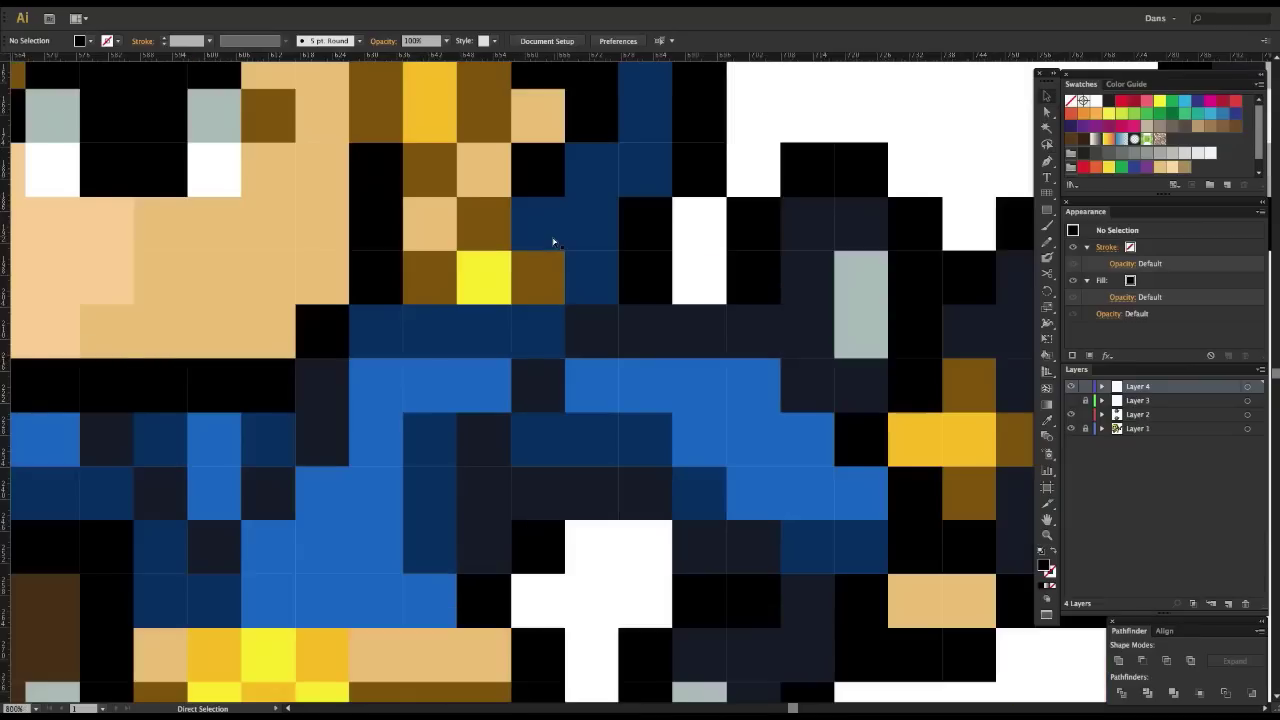
{"action": "scroll", "coordinate": [553, 242], "scroll_direction": "down", "scroll_amount": 1}
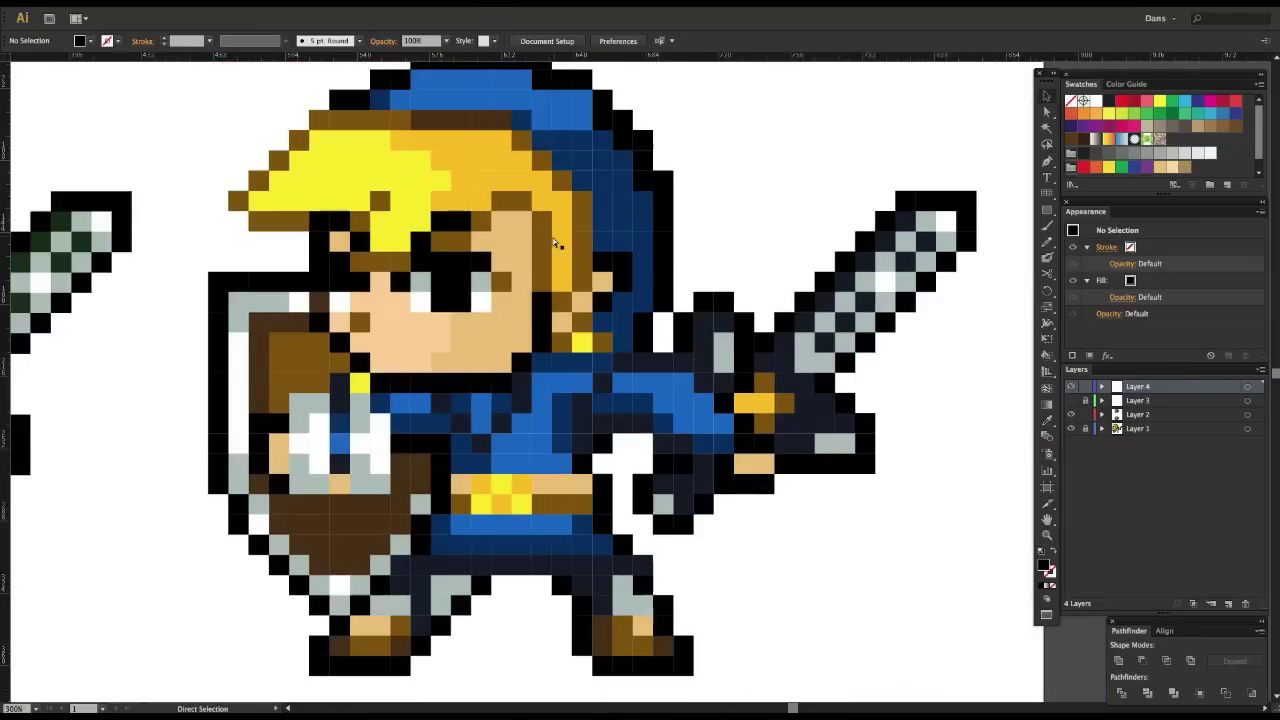
{"action": "scroll", "coordinate": [553, 242], "scroll_direction": "down", "scroll_amount": 1}
{"action": "left_click_drag", "start_coordinate": [380, 335], "coordinate": [331, 358]}
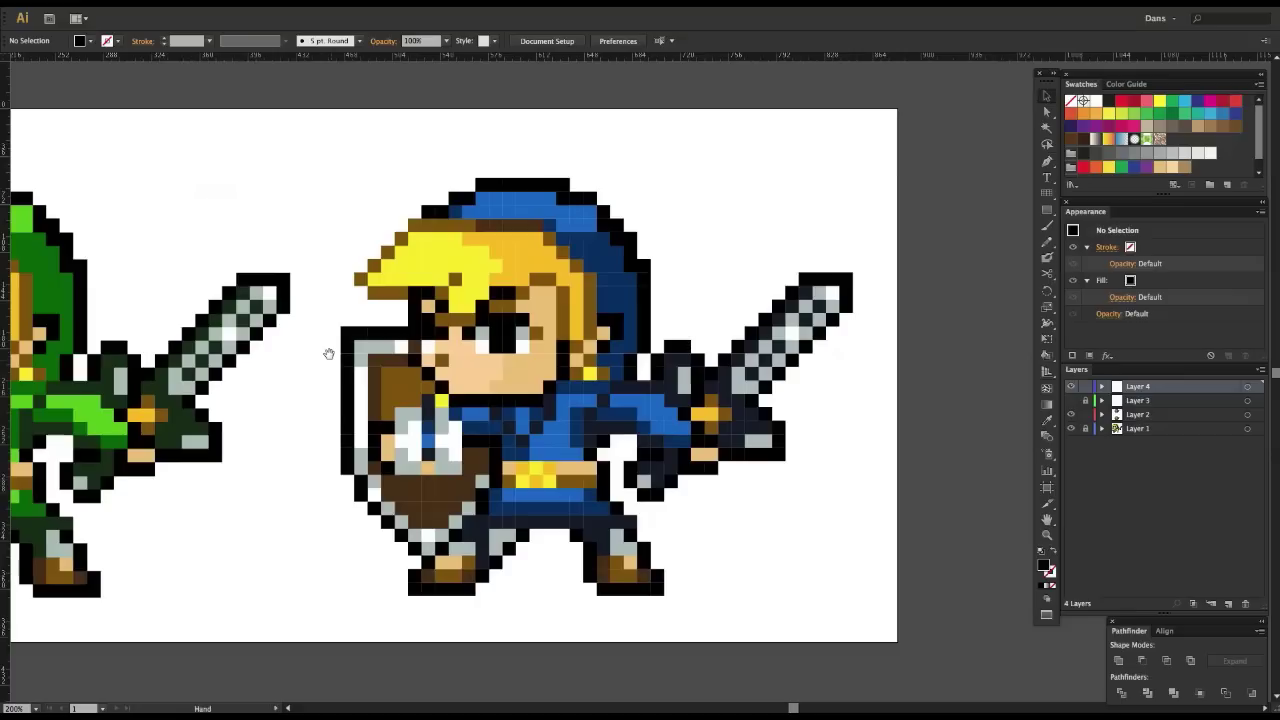
- Zoom and pan the 400% view onto the blue Link's face and eyes
{"action": "key", "text": "ctrl+equal"}
{"action": "left_click_drag", "start_coordinate": [552, 431], "coordinate": [502, 405]}
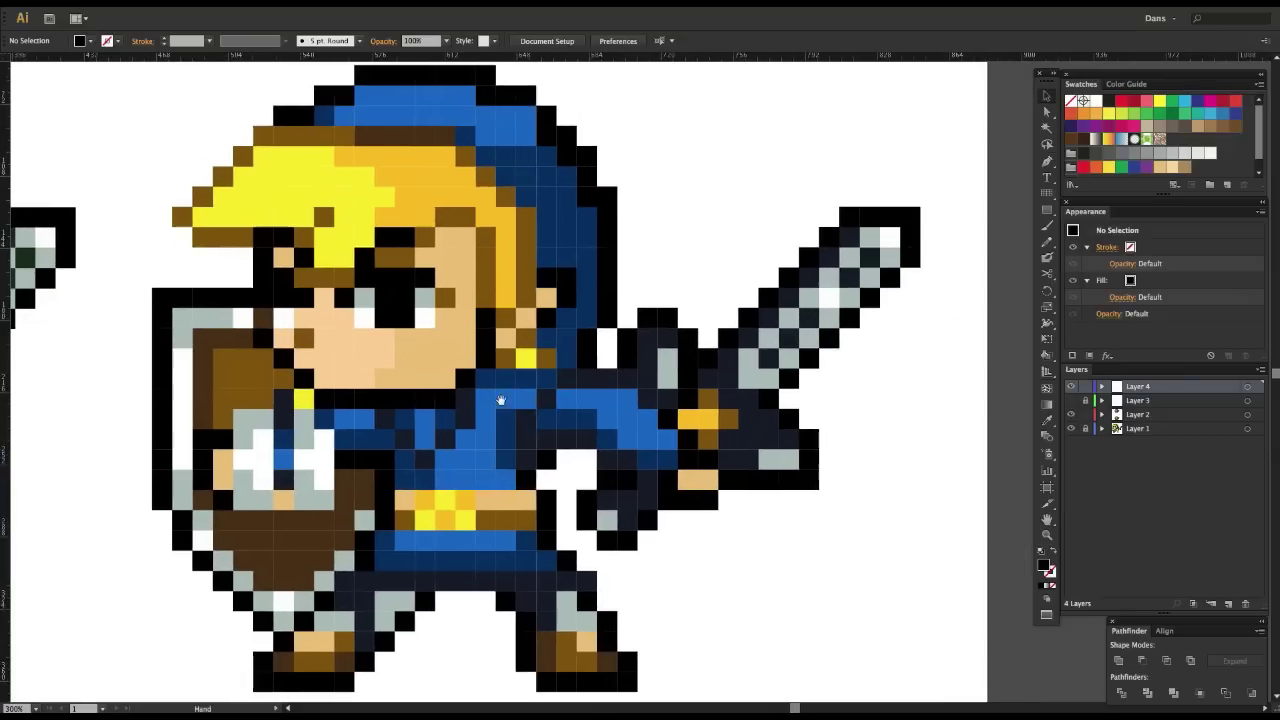
{"action": "key", "text": "ctrl+minus"}
{"action": "left_click", "coordinate": [462, 326]}
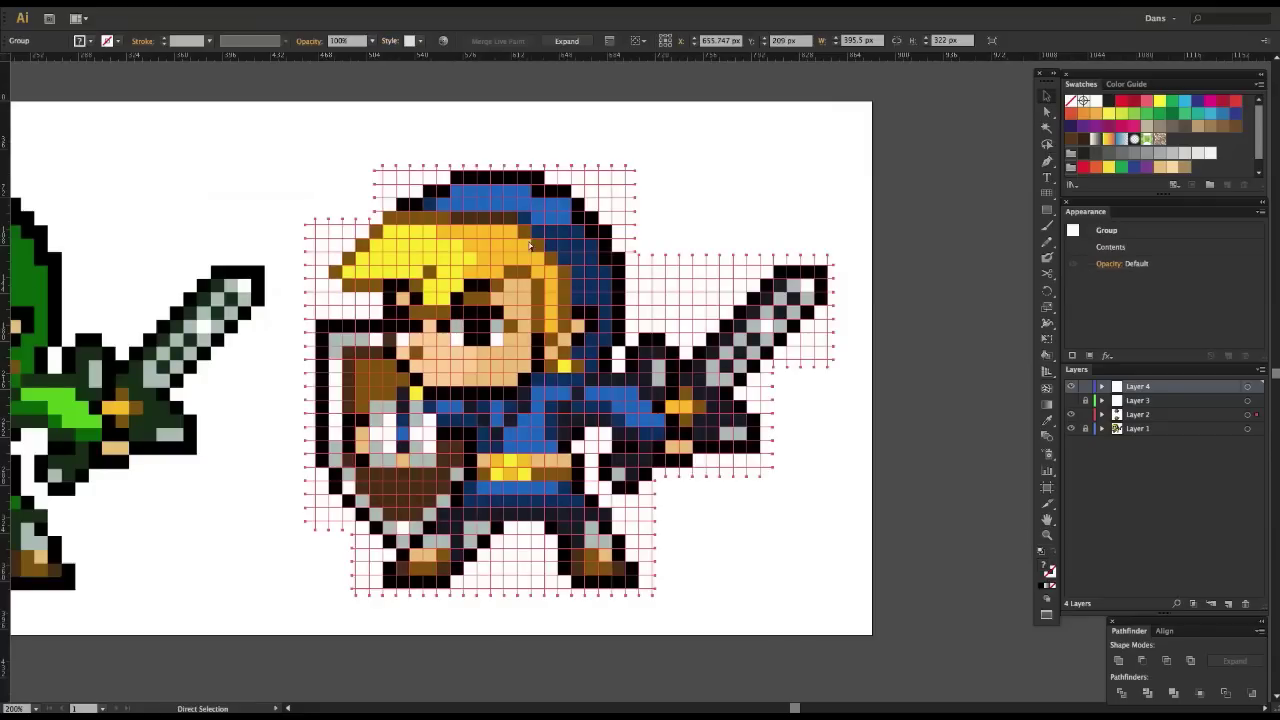
{"action": "key", "text": "v"}
{"action": "left_click", "coordinate": [789, 537]}
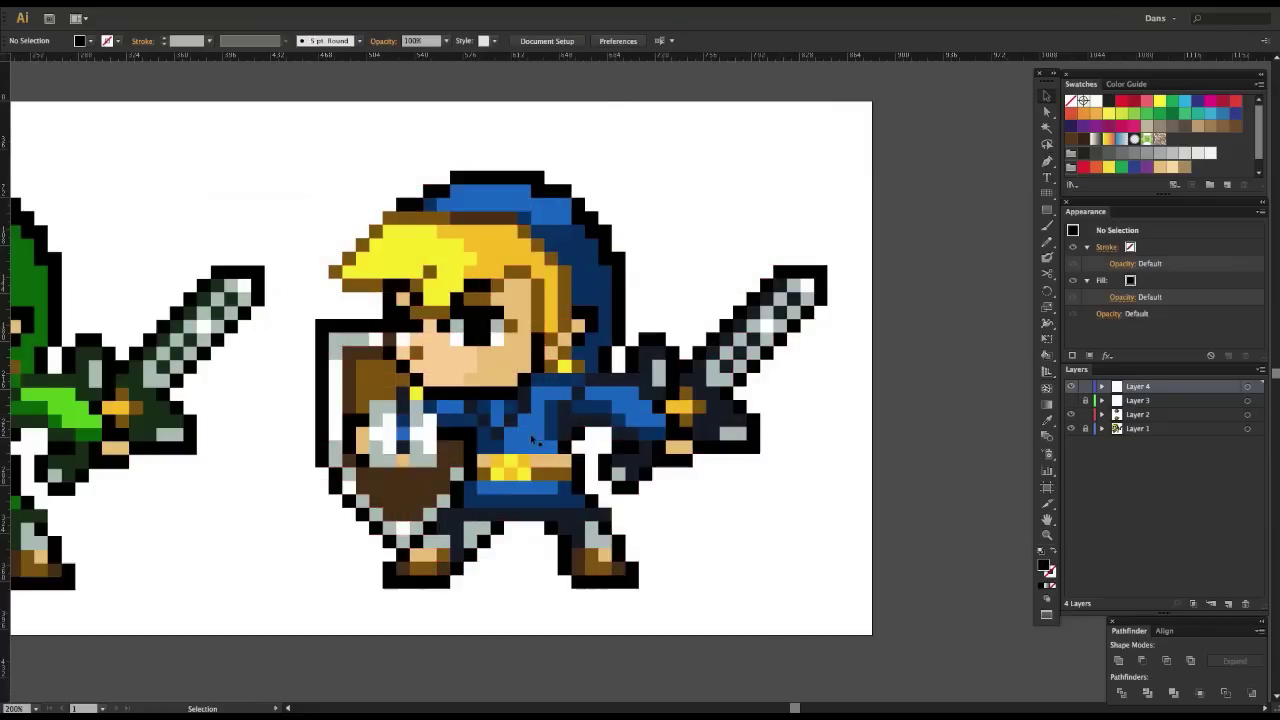
{"action": "left_click_drag", "start_coordinate": [533, 440], "coordinate": [552, 384]}
{"action": "scroll", "coordinate": [659, 349], "scroll_direction": "up", "scroll_amount": 1}
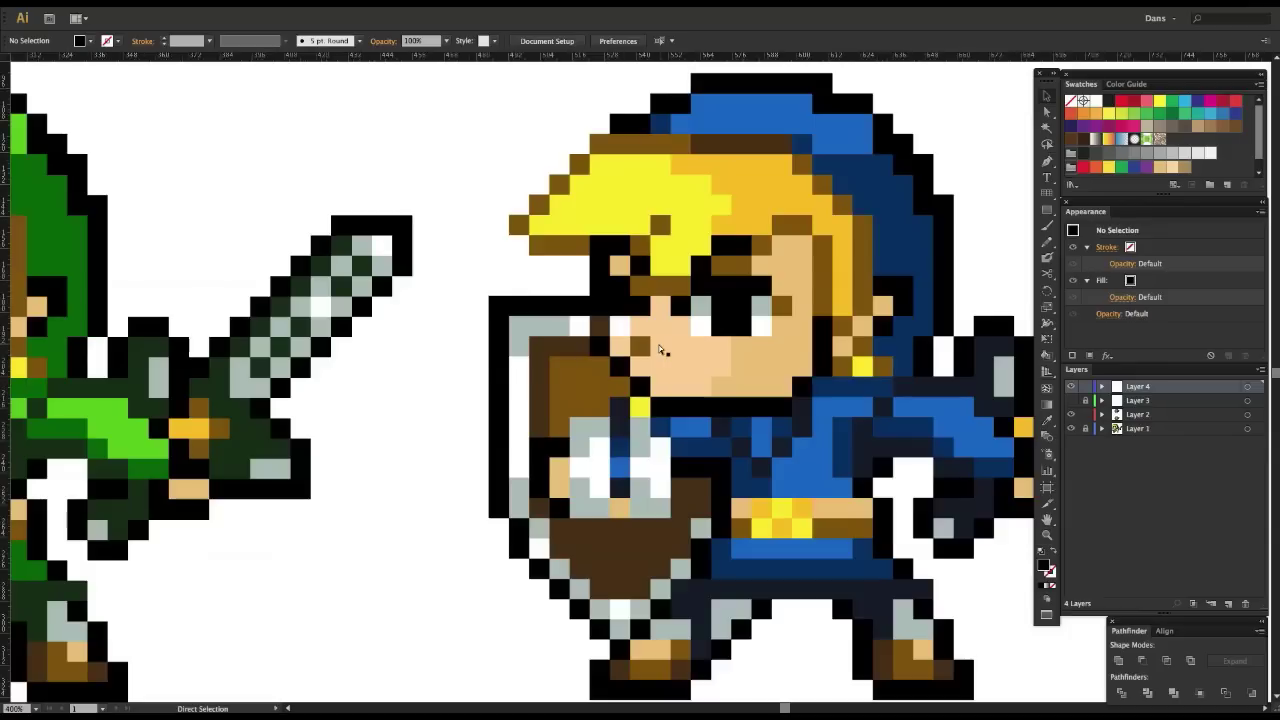
{"action": "scroll", "coordinate": [659, 349], "scroll_direction": "up", "scroll_amount": 2}
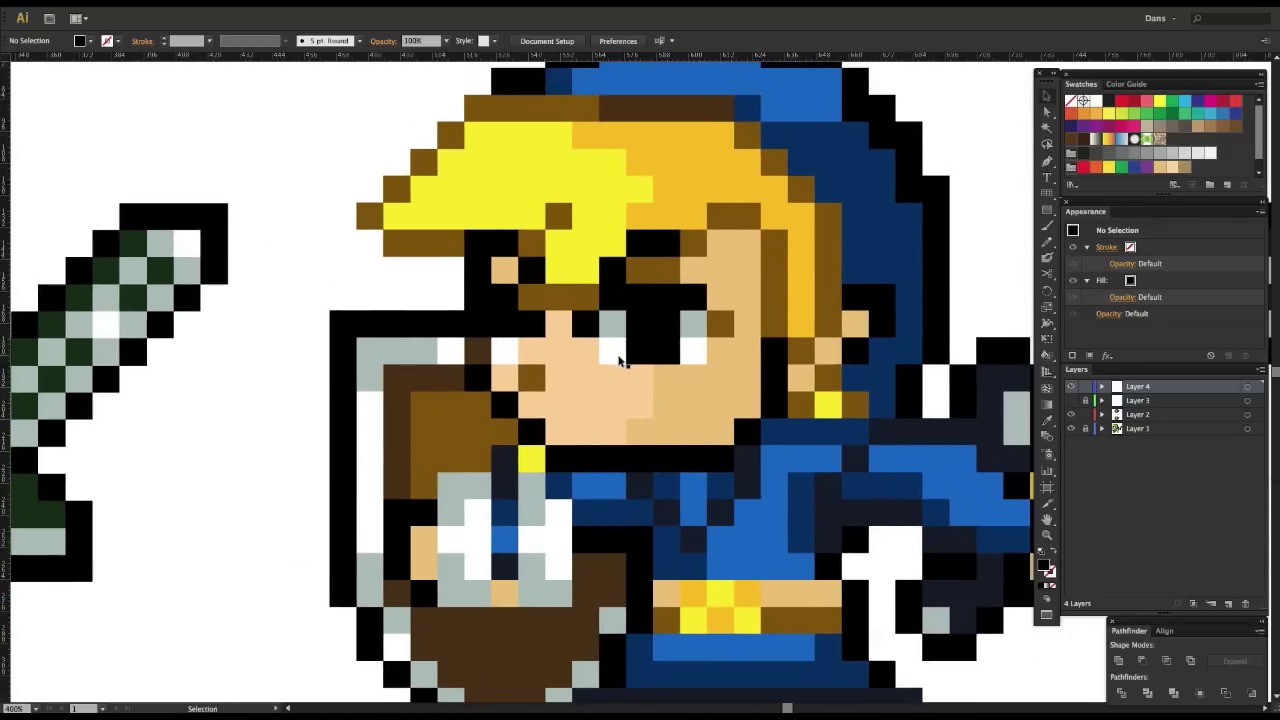
{"action": "left_click_drag", "start_coordinate": [655, 380], "coordinate": [639, 347]}
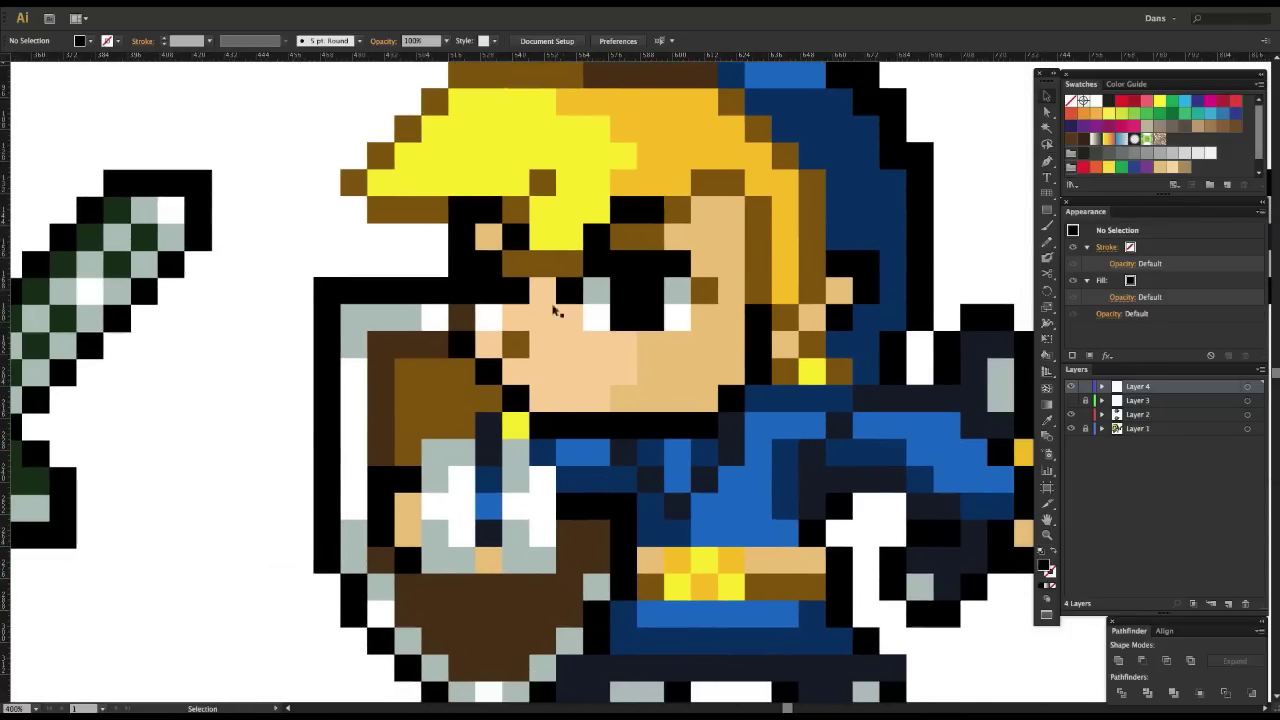
- Sample the white eye pixel as the active fill colour, then zoom out to 200%
{"action": "key", "text": "k"}
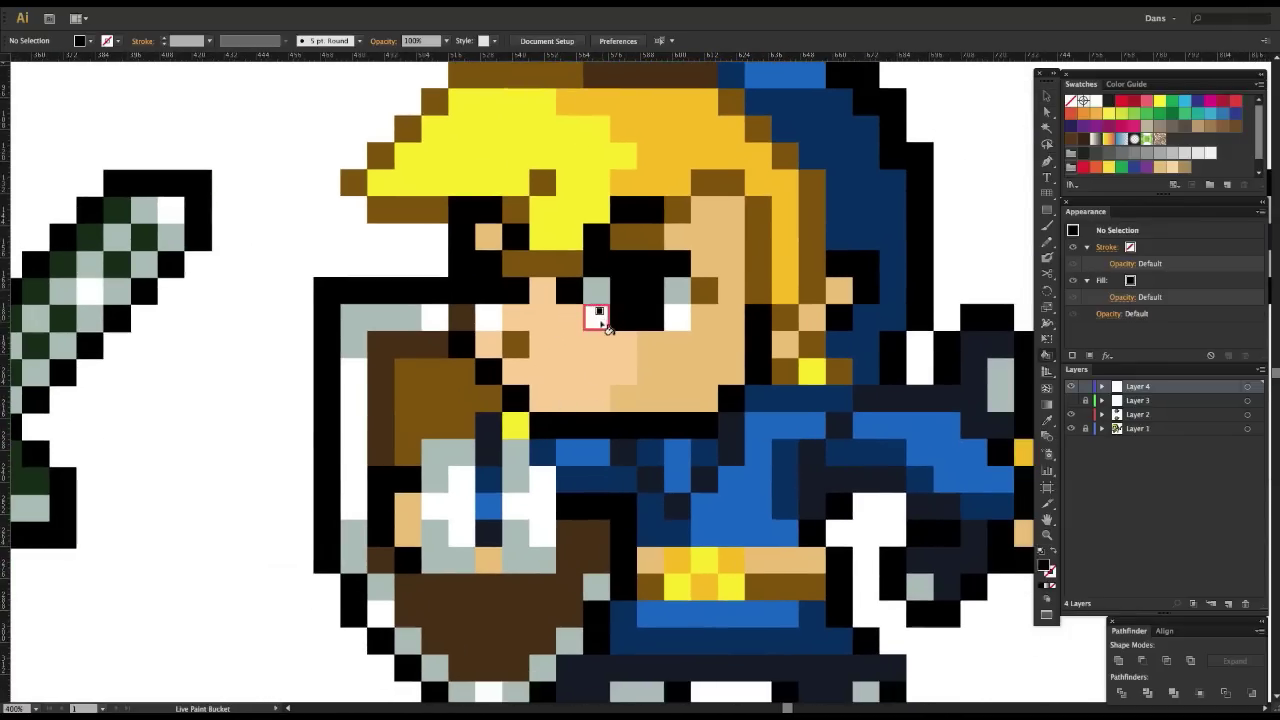
{"action": "left_click", "coordinate": [599, 317], "text": "alt"}
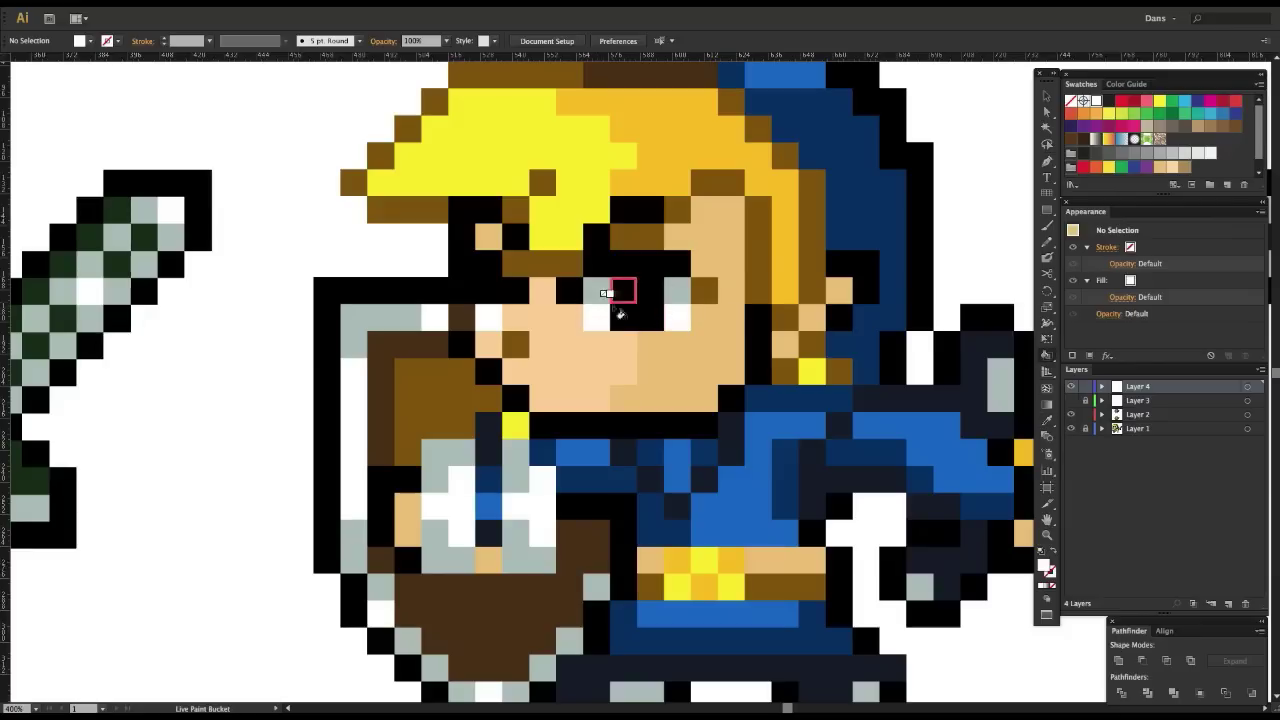
{"action": "key", "text": "alt"}
{"action": "key", "text": "ctrl+minus"}
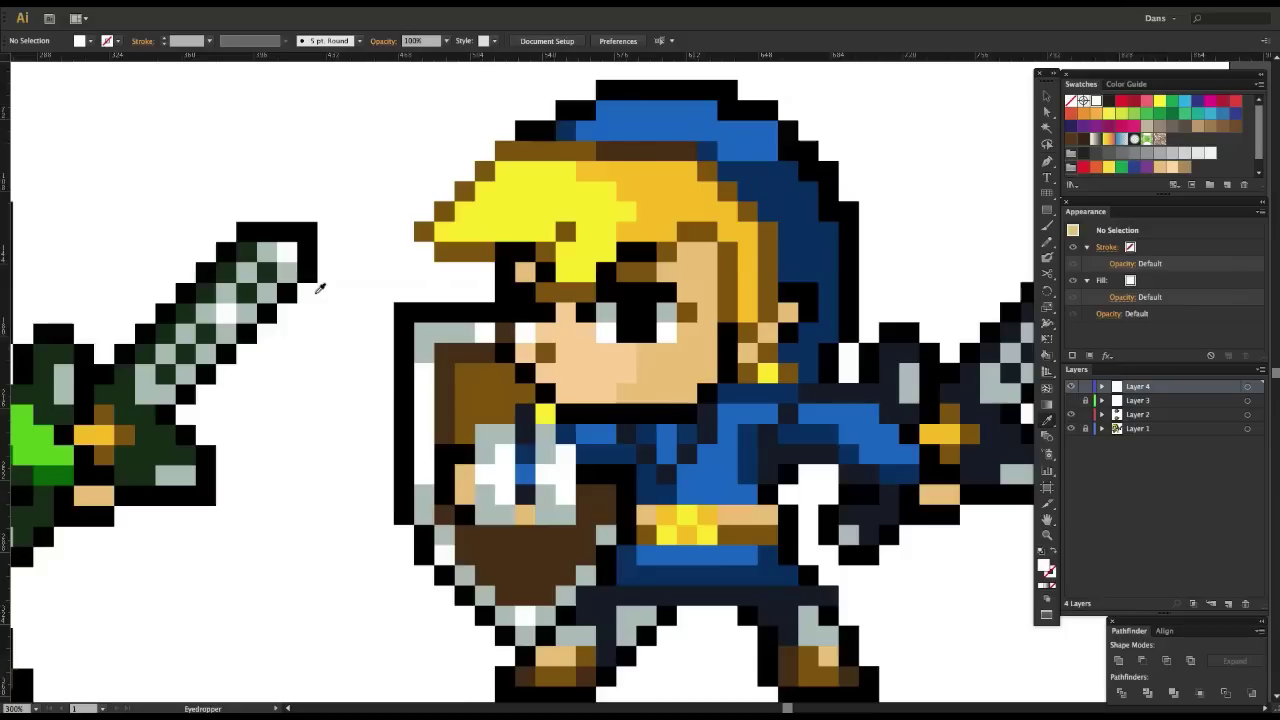
- Draw a large circle over the blue Link and fill it red
{"action": "key", "text": "l"}
{"action": "key", "text": "ctrl+minus"}
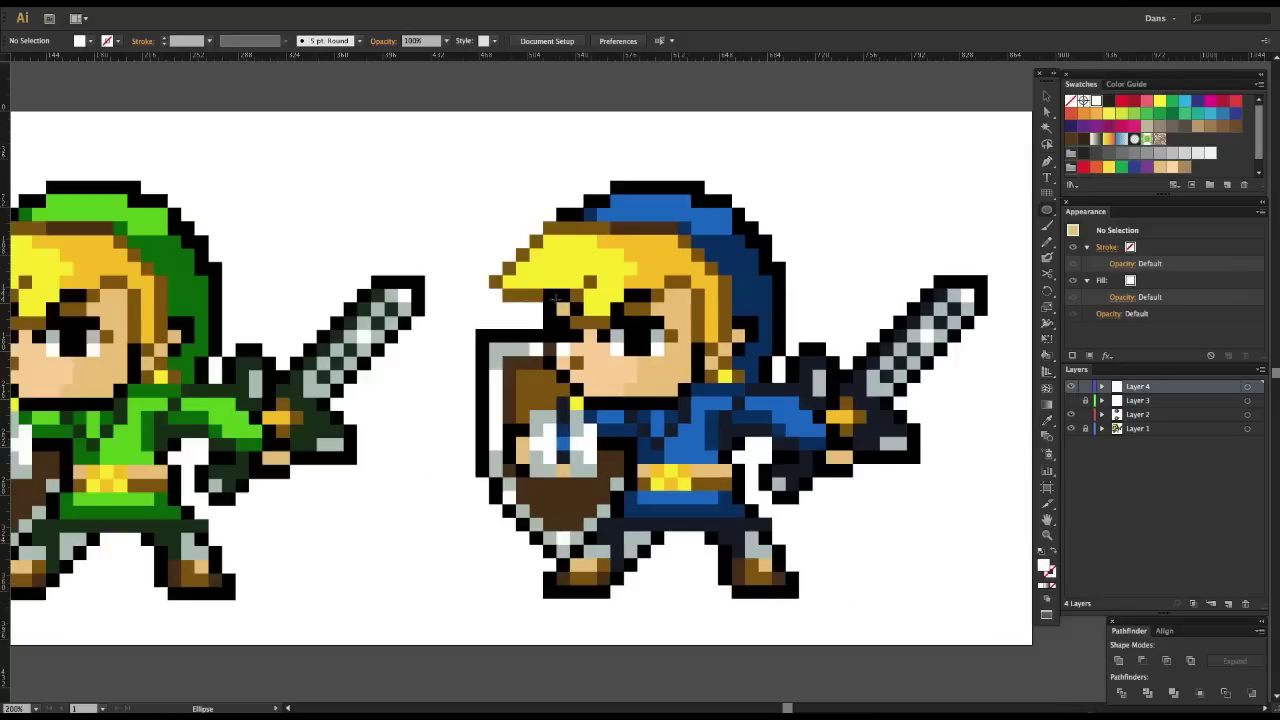
{"action": "mouse_move", "coordinate": [494, 190]}
{"action": "left_mouse_down"}
{"action": "mouse_move", "coordinate": [665, 380]}
{"action": "mouse_move", "coordinate": [857, 523]}
{"action": "mouse_move", "coordinate": [872, 564]}
{"action": "left_mouse_up"}
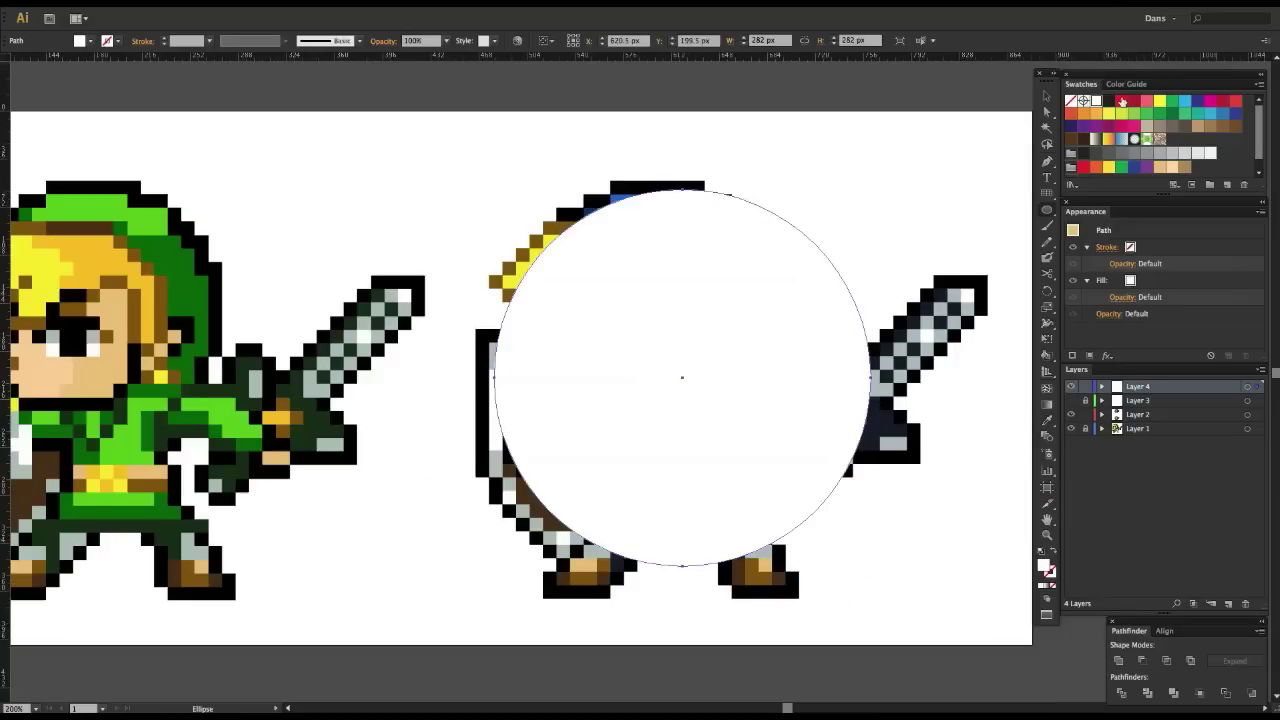
{"action": "left_click", "coordinate": [1121, 104]}
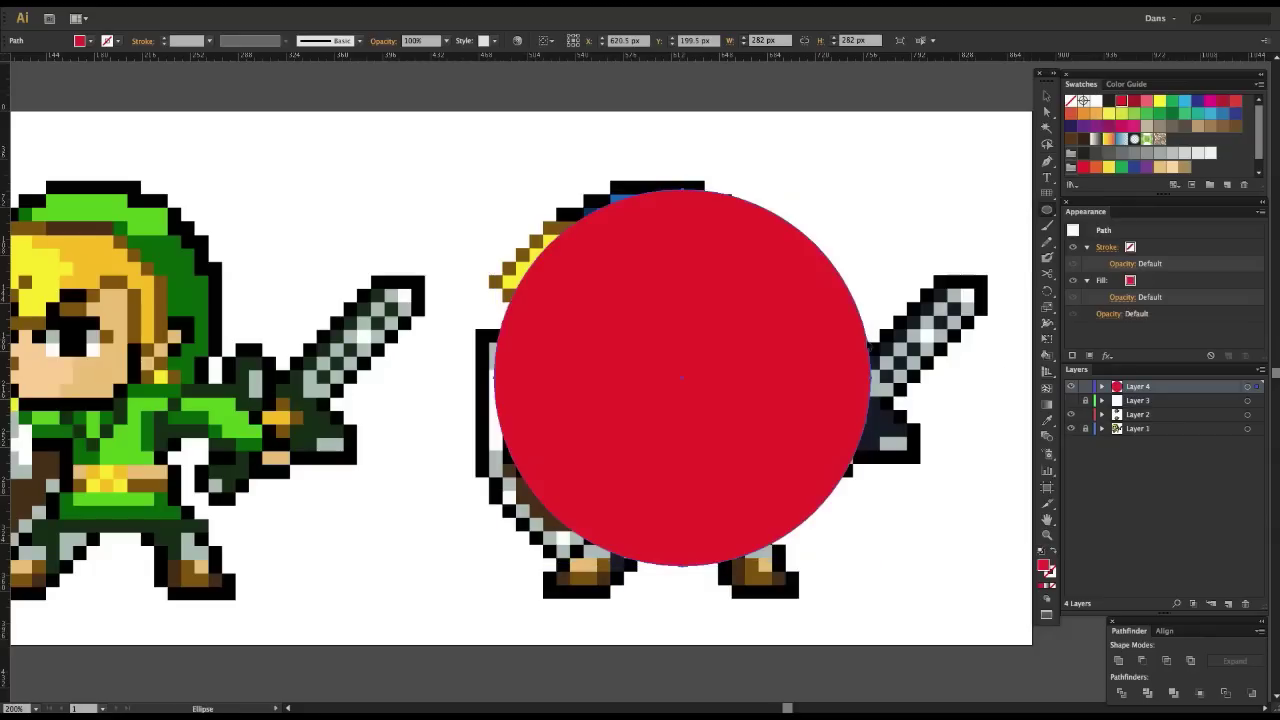
- Move the red circle behind the blue Link figure as a backdrop disc
{"action": "key", "text": "Delete"}
{"action": "key", "text": "v"}
{"action": "left_click_drag", "start_coordinate": [732, 530], "coordinate": [815, 630]}
{"action": "key", "text": "ctrl+z"}
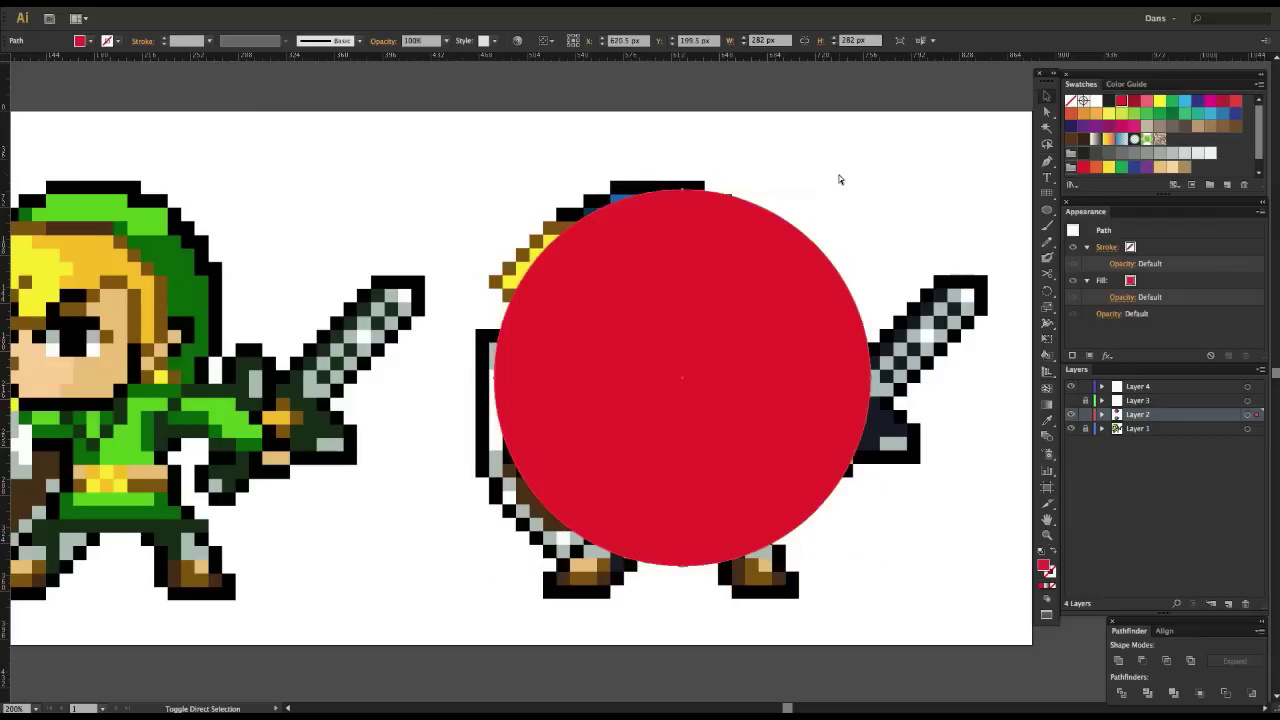
{"action": "key", "text": "ctrl+shift+bracketleft"}
{"action": "left_click", "coordinate": [924, 153]}
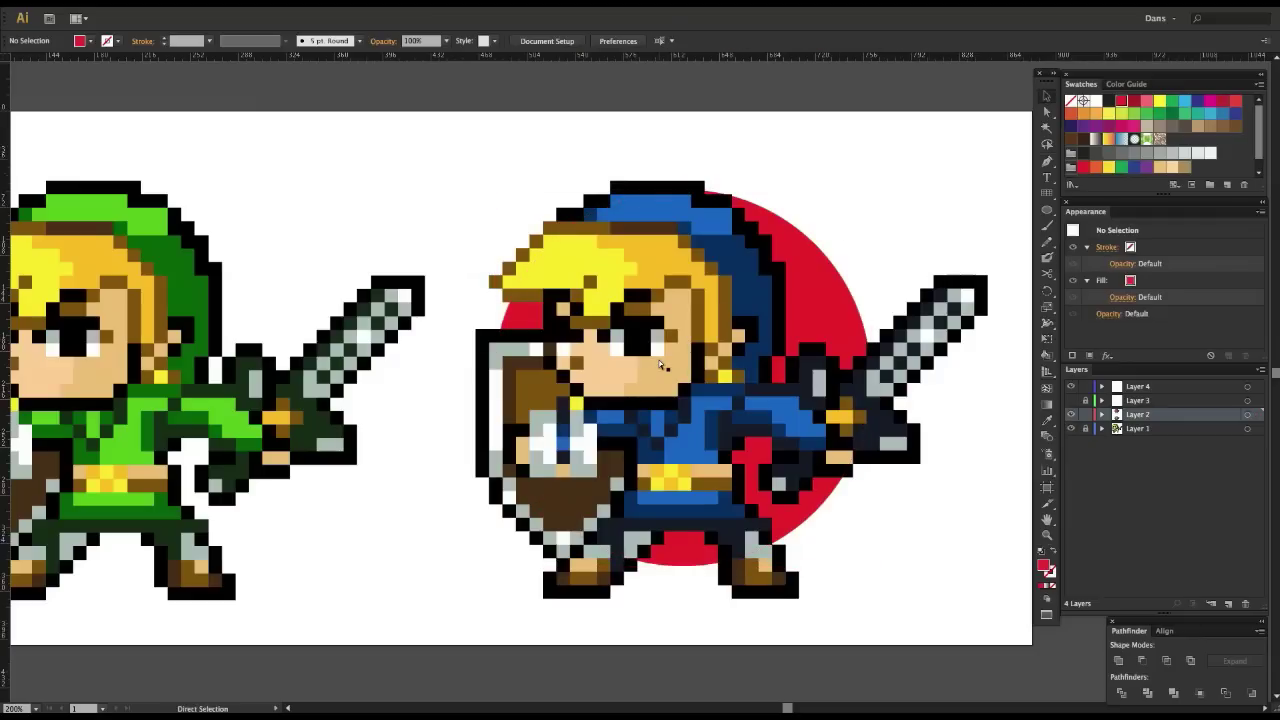
{"action": "scroll", "coordinate": [660, 365], "scroll_direction": "up", "scroll_amount": 1}
{"action": "key", "text": "k"}
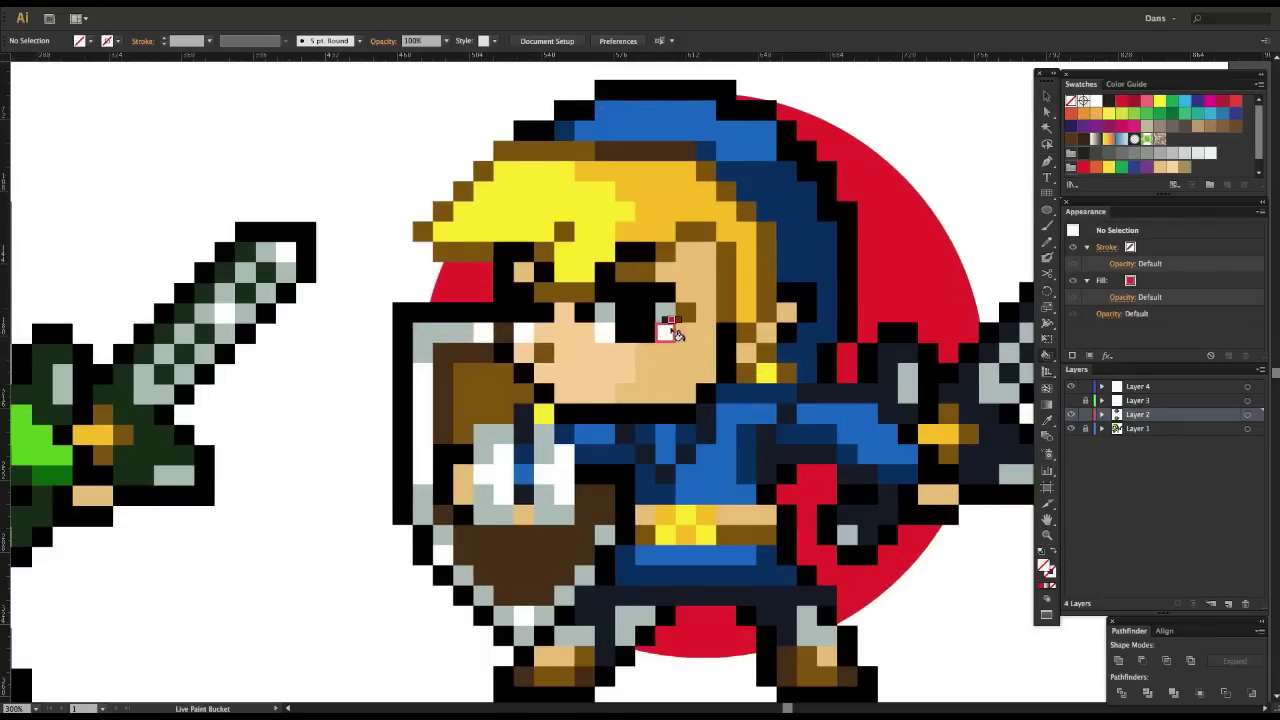
{"action": "left_click", "coordinate": [674, 333]}
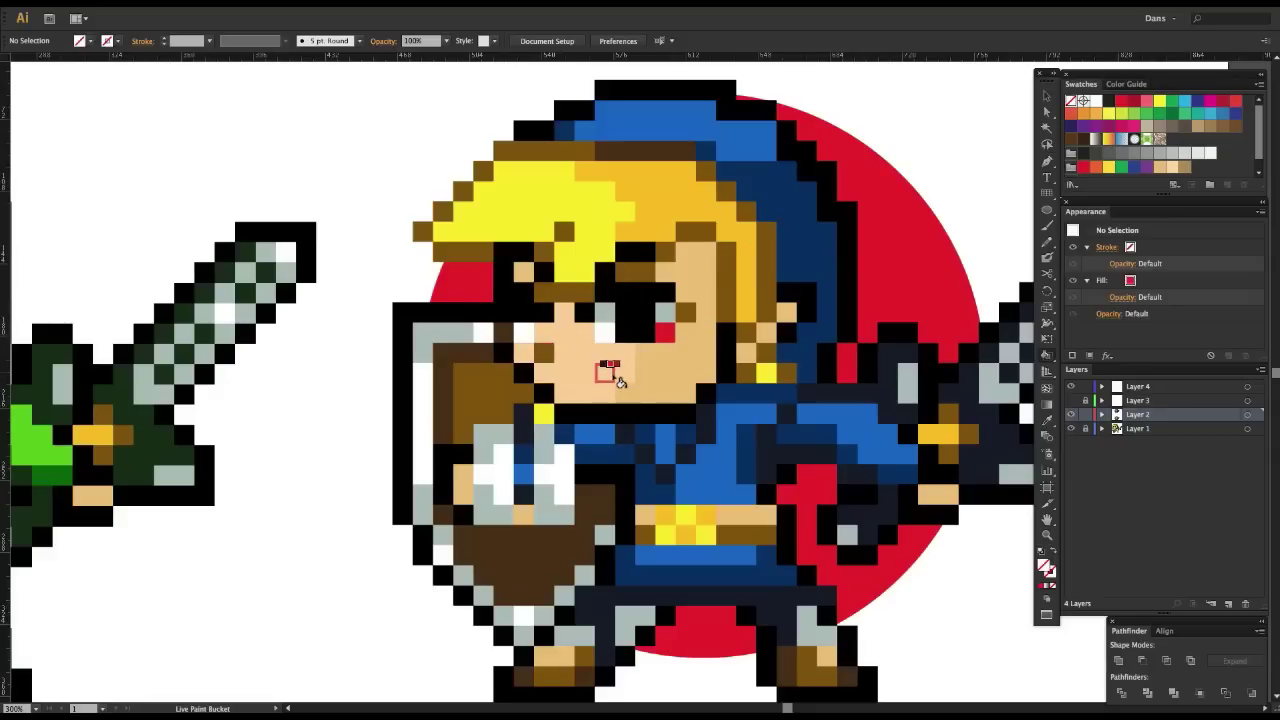
{"action": "key", "text": "i"}
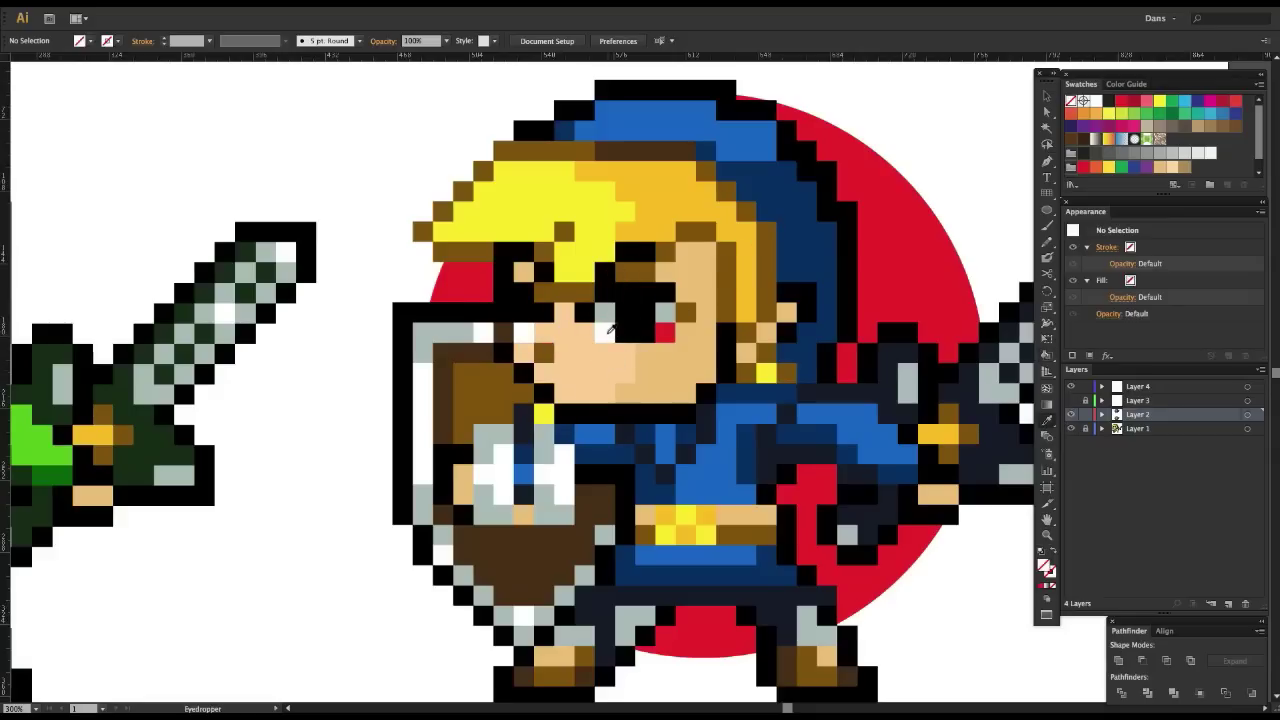
{"action": "left_click", "coordinate": [608, 330]}
{"action": "key", "text": "k"}
{"action": "left_click", "coordinate": [667, 331]}
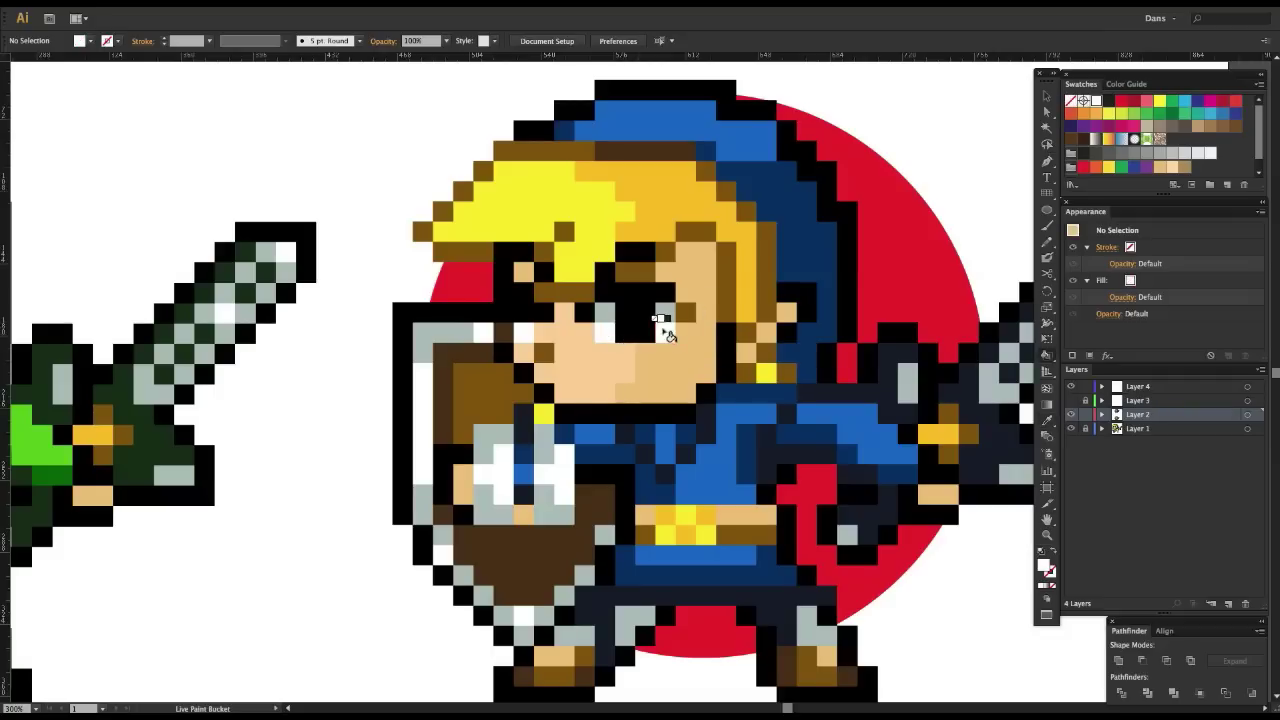
{"action": "left_click", "coordinate": [898, 232], "text": "ctrl"}
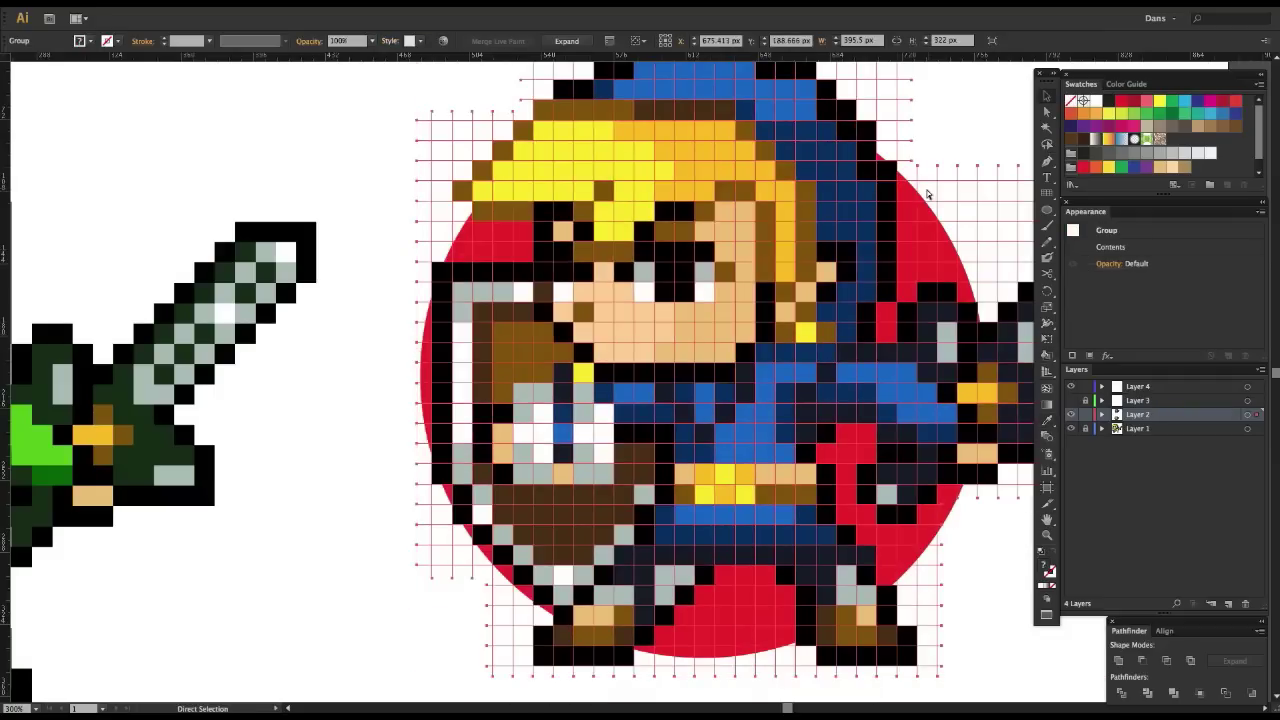
{"action": "key", "text": "ctrl+minus"}
{"action": "key", "text": "ctrl+minus"}
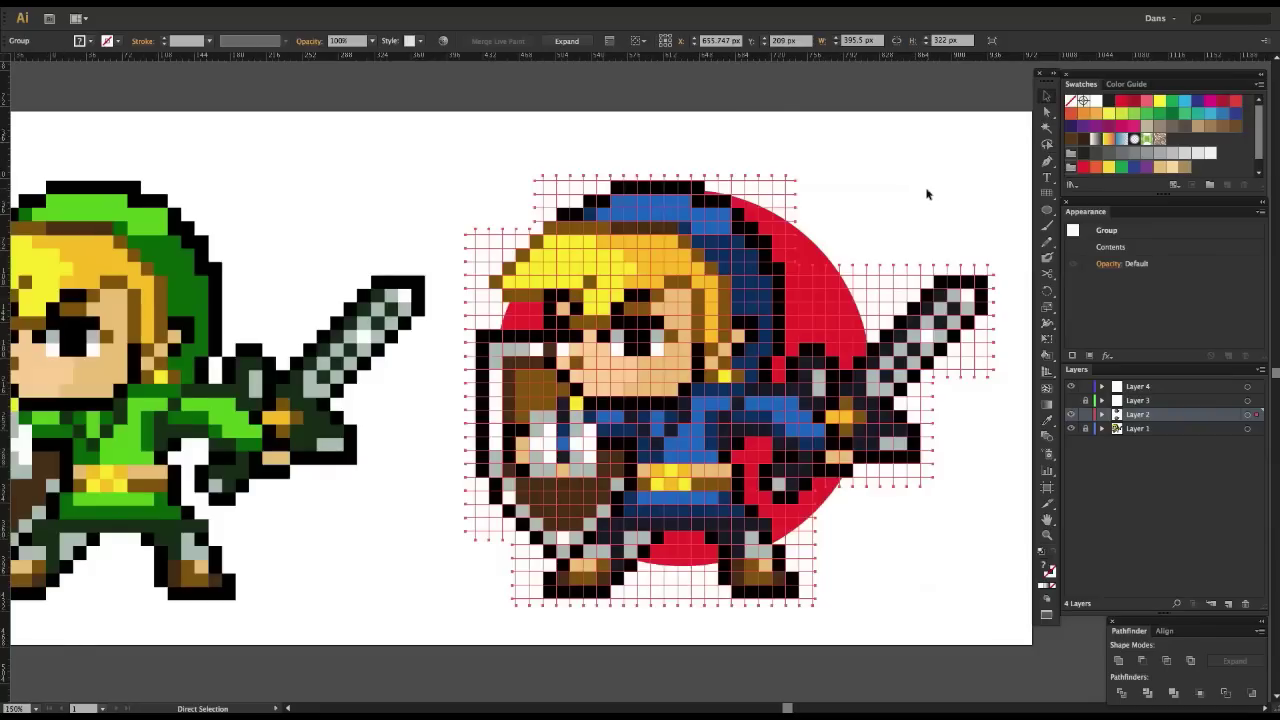
{"action": "key", "text": "ctrl+0"}
- Select and delete the red backdrop circle
{"action": "left_click", "coordinate": [808, 258]}
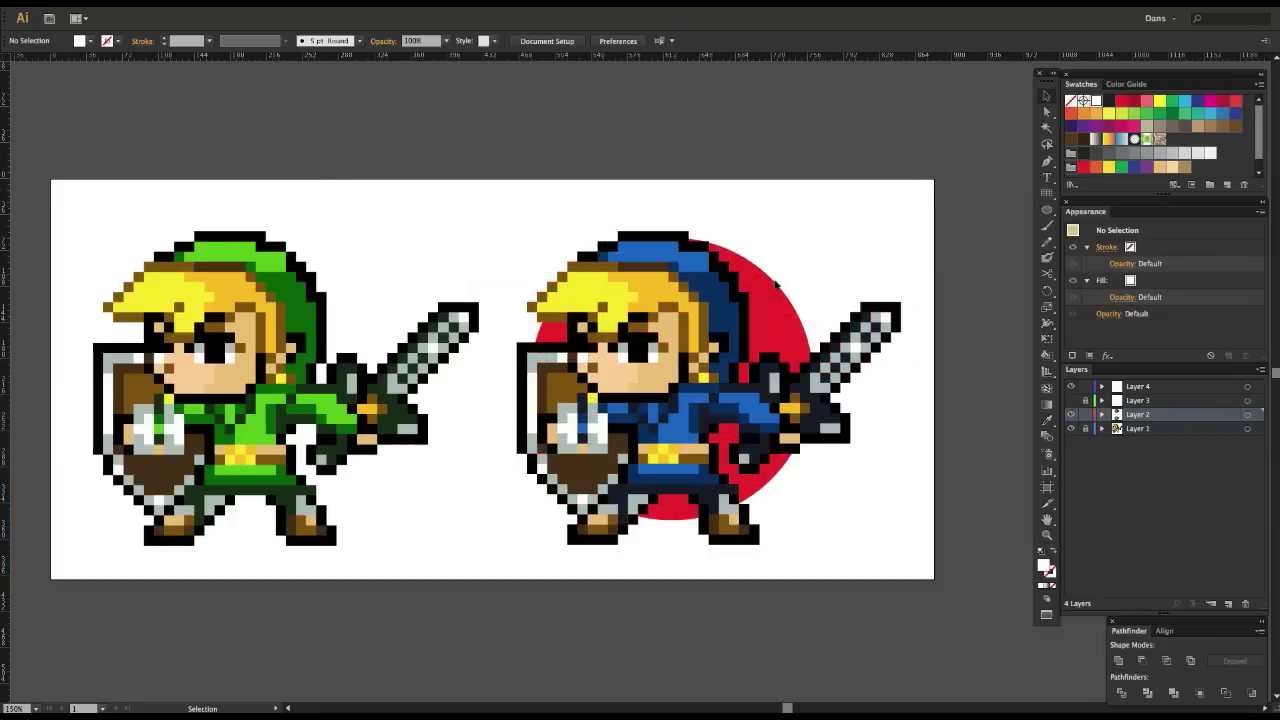
{"action": "left_click", "coordinate": [815, 248]}
{"action": "key", "text": "Delete"}
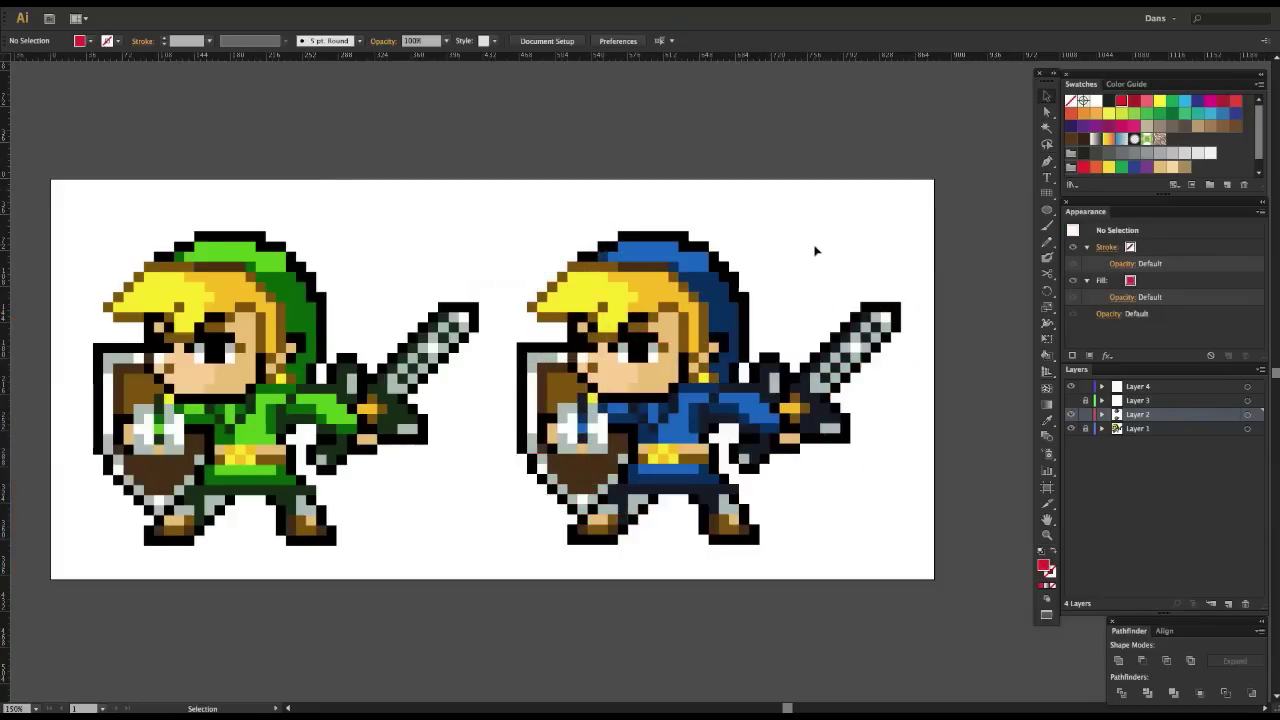
- Zoom in on the green Link's sword and draw a 181 by 181 px rectangular grid over it
{"action": "mouse_move", "coordinate": [489, 429]}
{"action": "left_mouse_down"}
{"action": "mouse_move", "coordinate": [505, 415]}
{"action": "mouse_move", "coordinate": [507, 443]}
{"action": "left_mouse_up"}
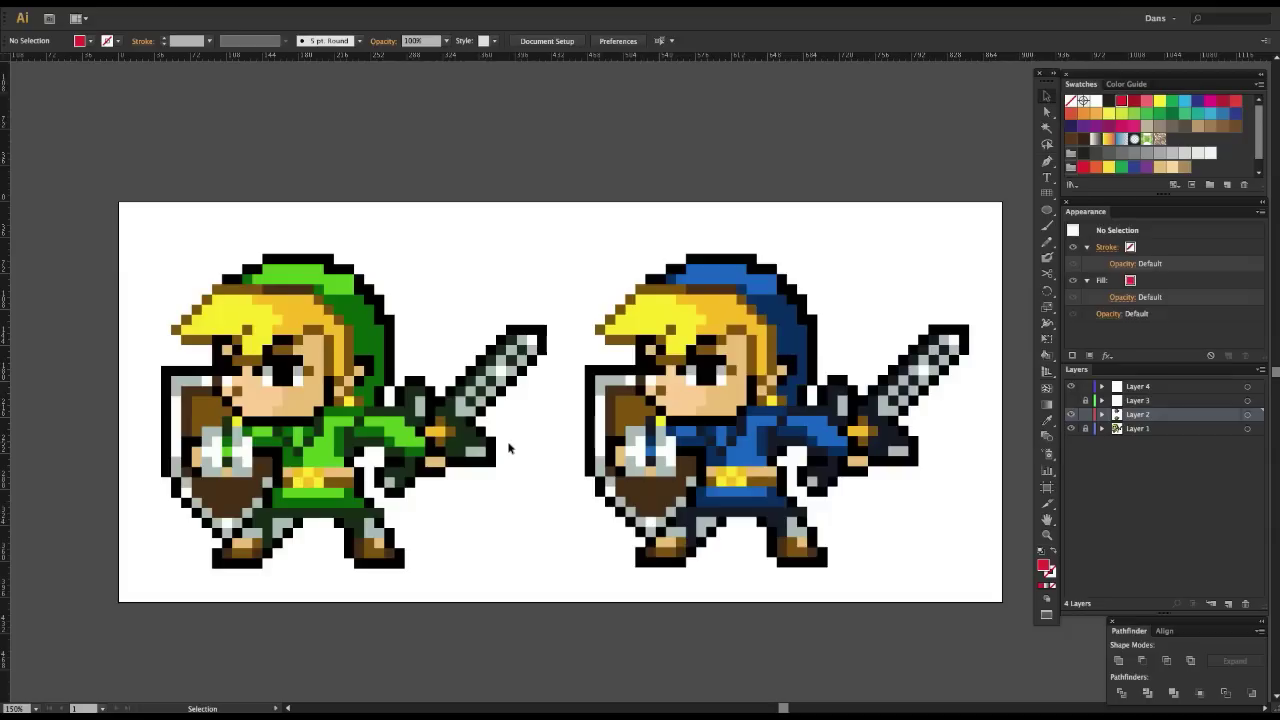
{"action": "key", "text": "ctrl+minus"}
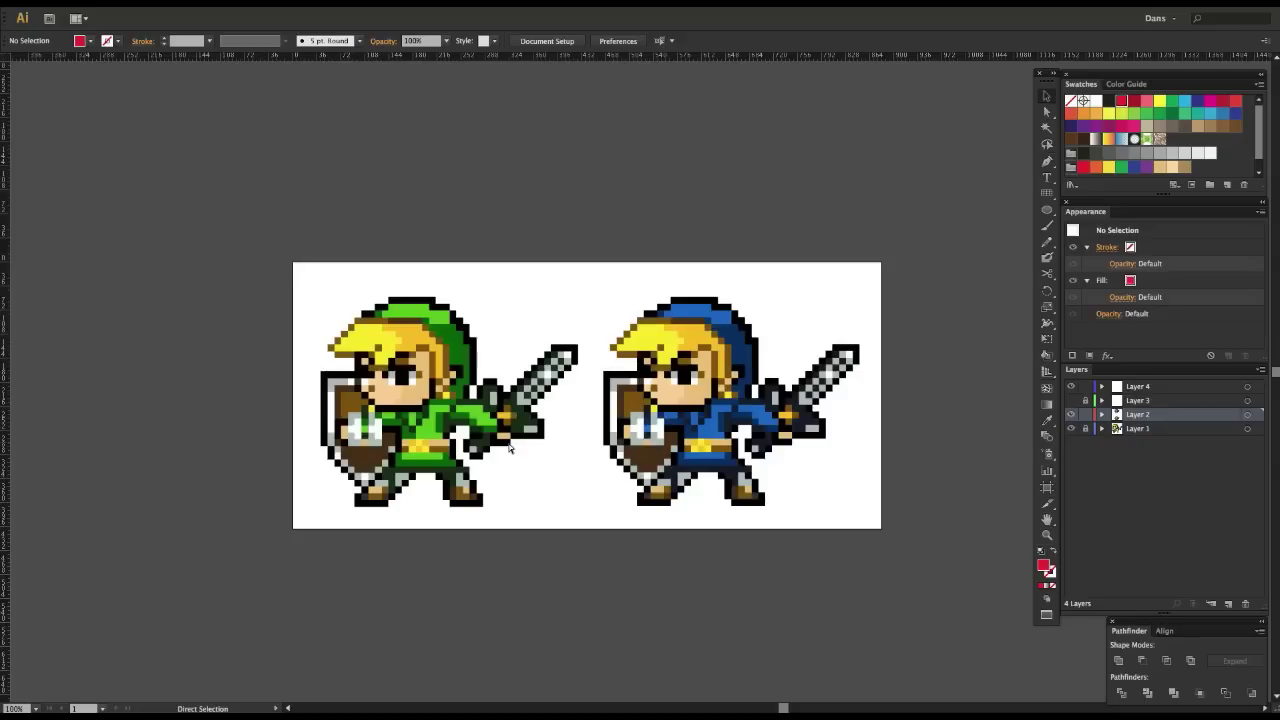
{"action": "key", "text": "ctrl+plus"}
{"action": "key", "text": "ctrl+plus"}
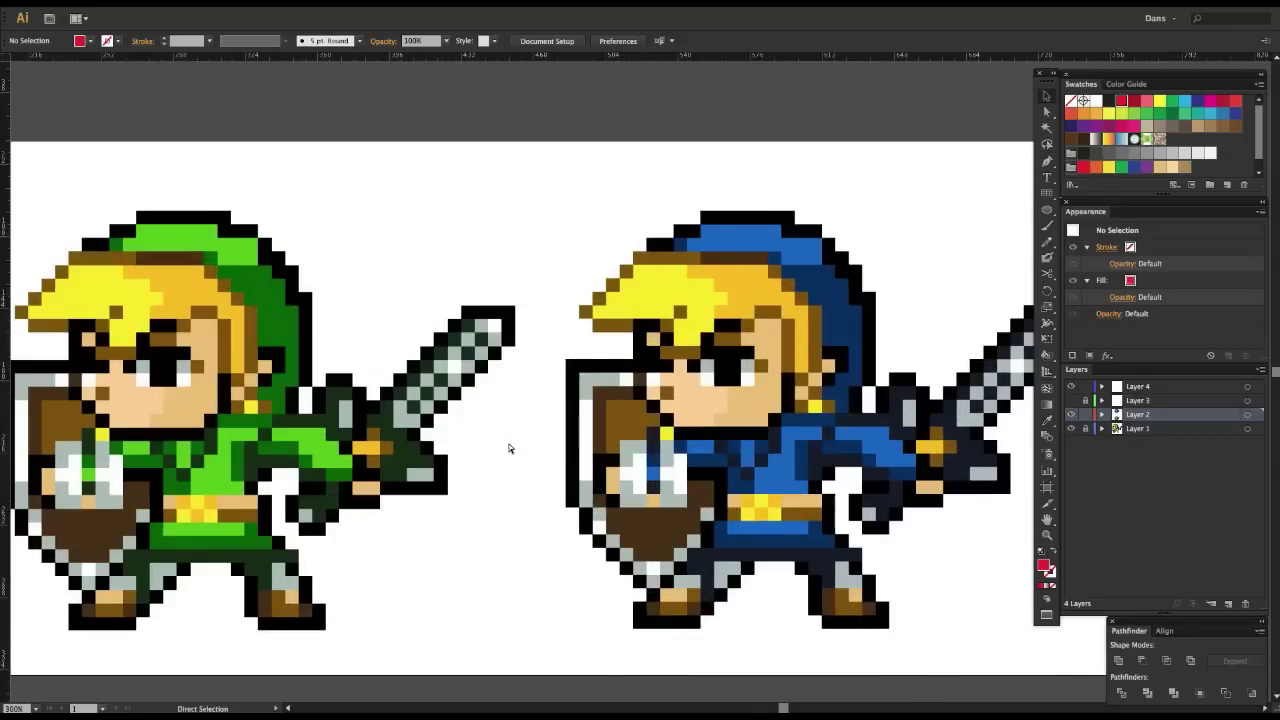
{"action": "key", "text": "ctrl+plus"}
{"action": "scroll", "coordinate": [529, 423], "scroll_direction": "left", "scroll_amount": 5}
{"action": "scroll", "coordinate": [729, 517], "scroll_direction": "up", "scroll_amount": 2}
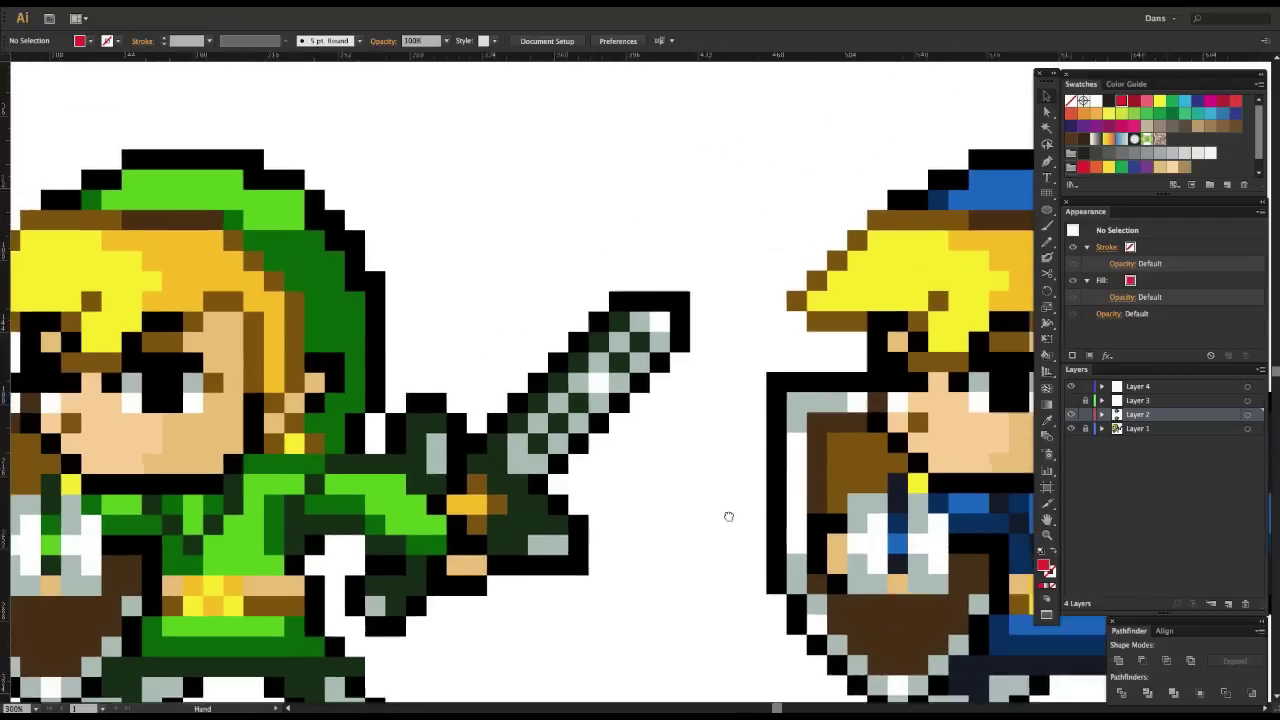
{"action": "left_click", "coordinate": [1047, 193]}
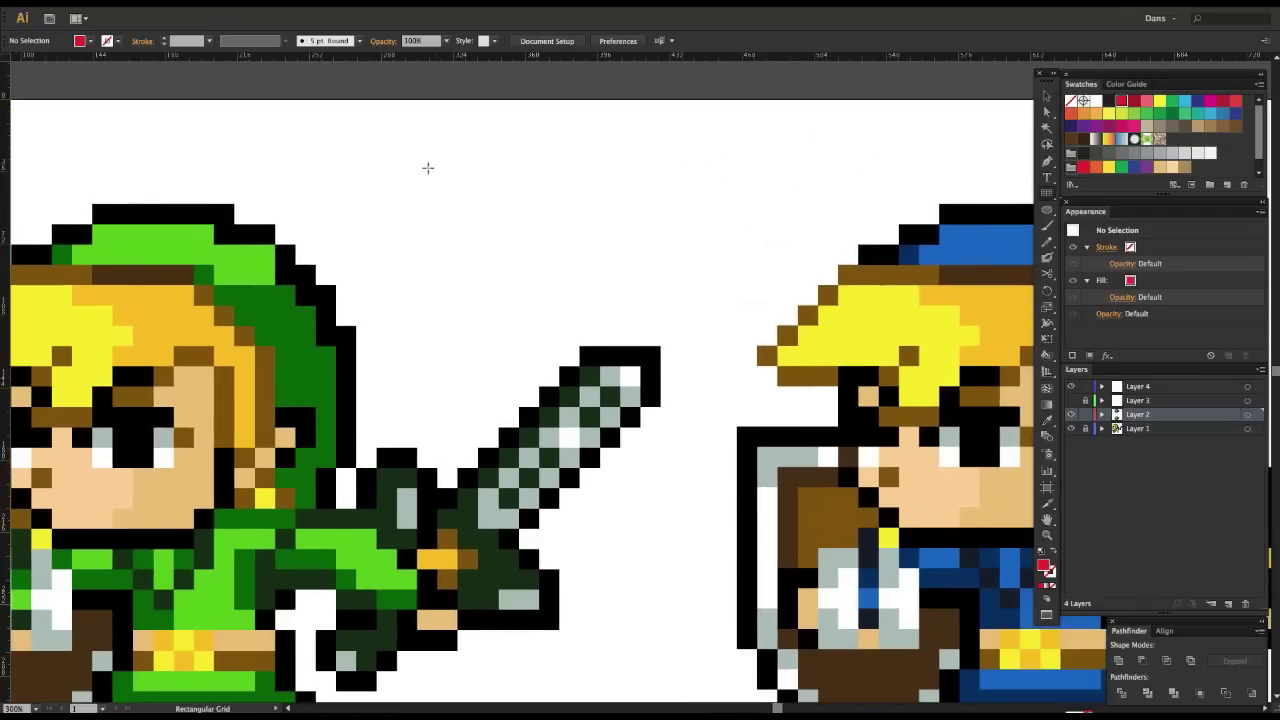
{"action": "left_click_drag", "start_coordinate": [422, 167], "coordinate": [784, 528]}
- Replace the first grid with a smaller 135.25 by 124 px grid above the sword
{"action": "key", "text": "v"}
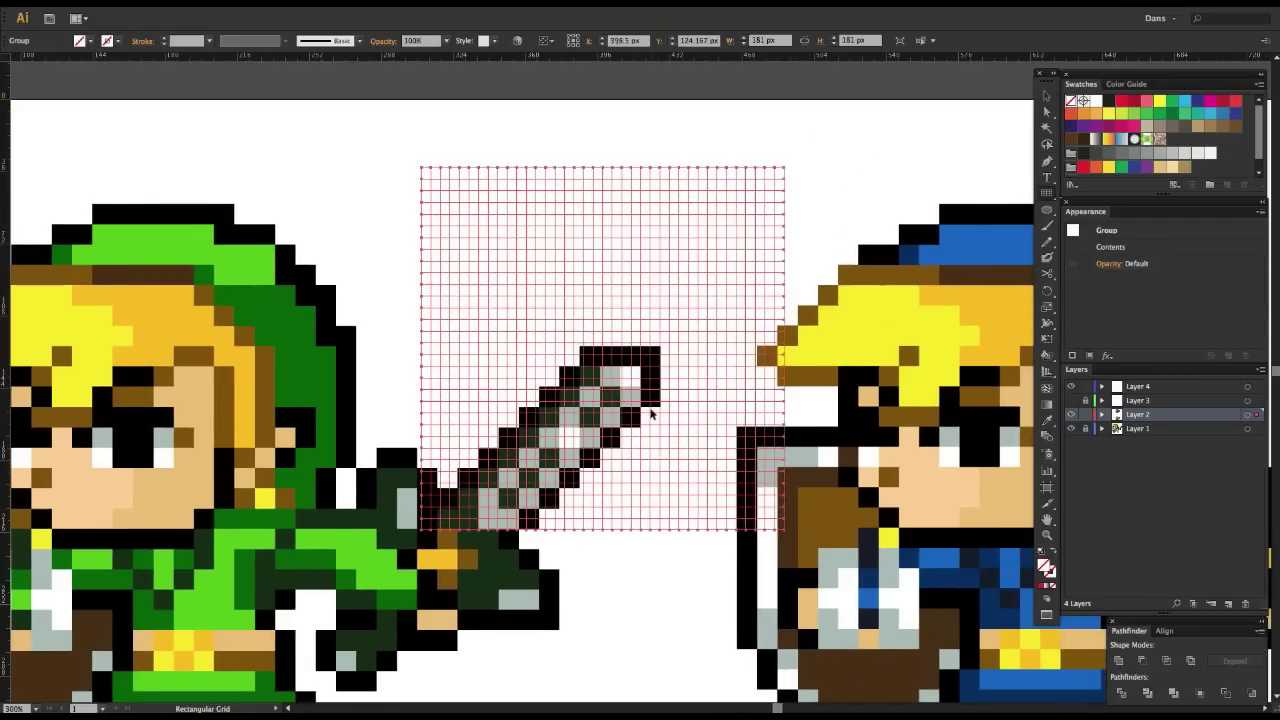
{"action": "scroll", "coordinate": [651, 413], "scroll_direction": "up", "scroll_amount": 1}
{"action": "key", "text": "ctrl+z"}
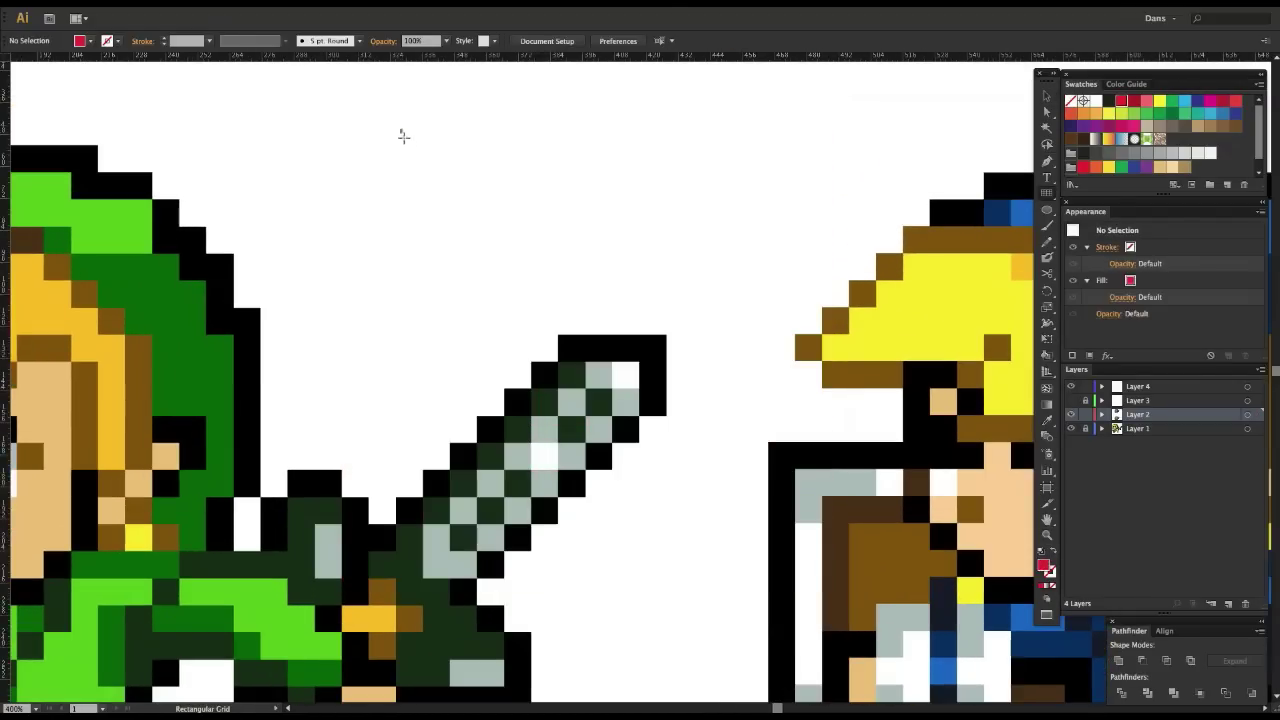
{"action": "left_click_drag", "start_coordinate": [403, 136], "coordinate": [775, 477]}
- Convert the new grid into a Live Paint group with Object > Live Paint > Make
{"action": "key", "text": "v"}
{"action": "key", "text": "ctrl+equal"}
{"action": "left_click_drag", "start_coordinate": [203, 171], "coordinate": [405, 253]}
{"action": "left_click", "coordinate": [170, 3]}
{"action": "left_click", "coordinate": [216, 158]}
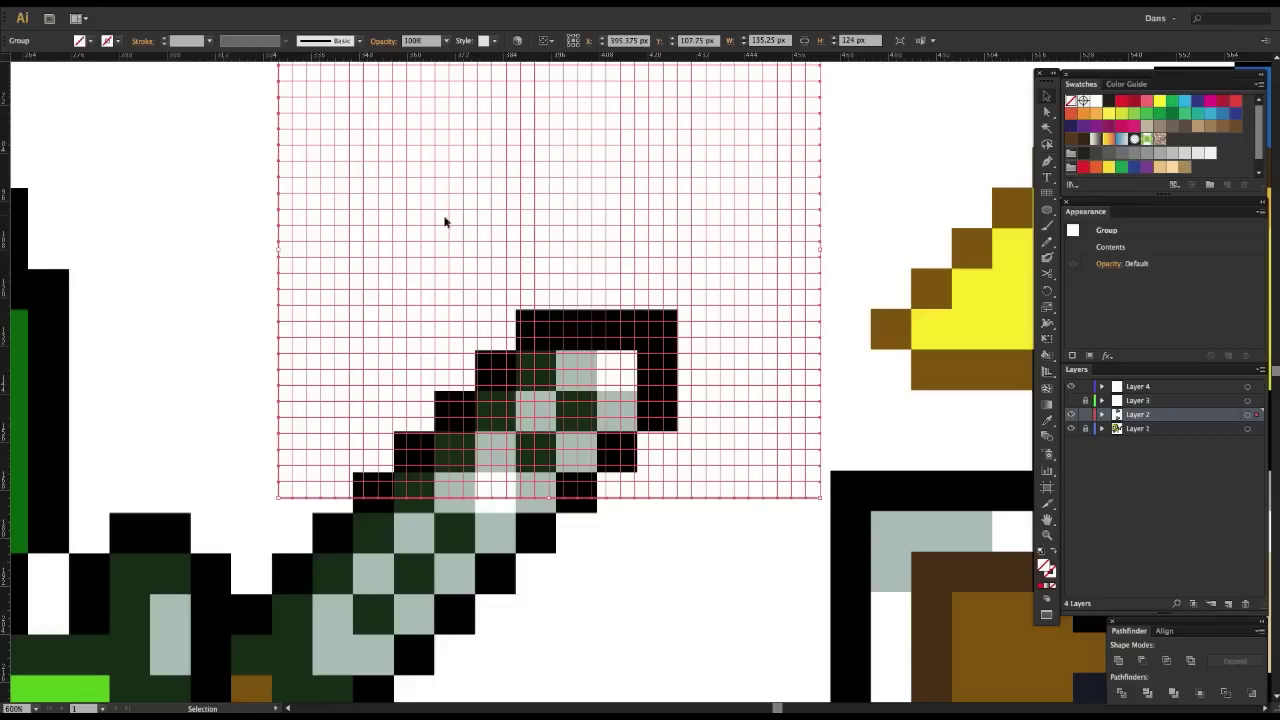
{"action": "key", "text": "k"}
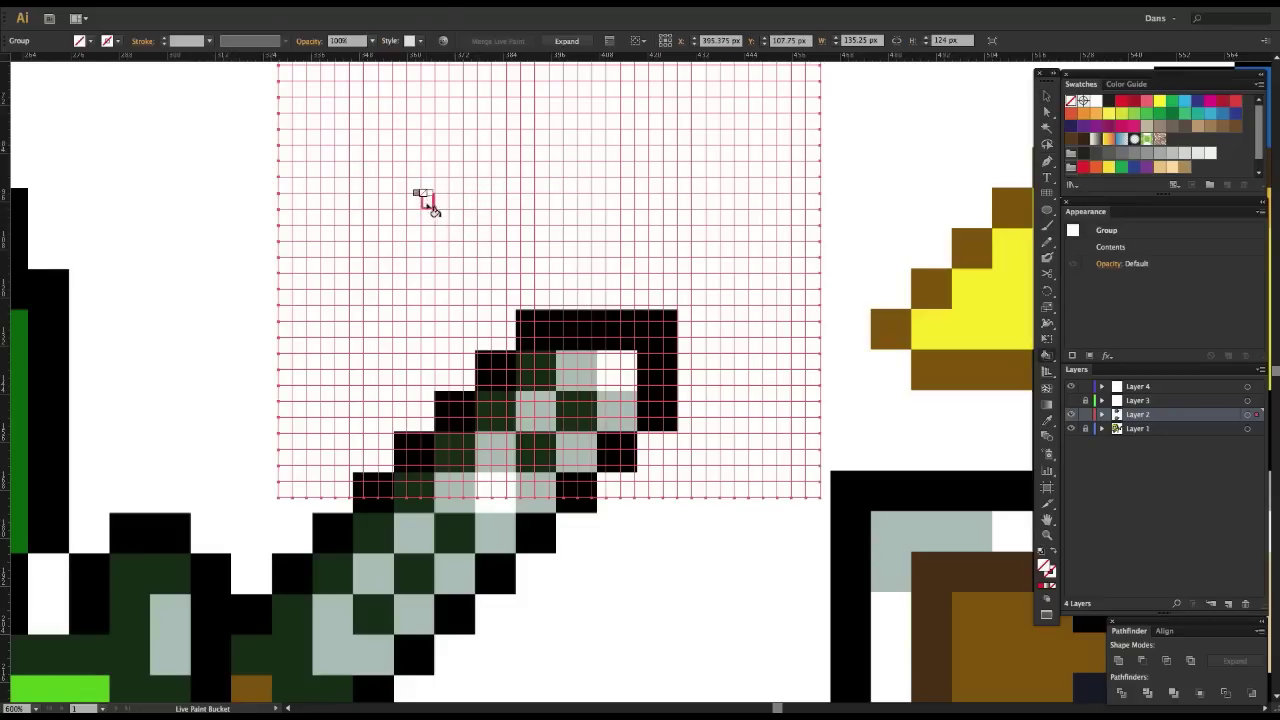
{"action": "key", "text": "v"}
{"action": "left_click", "coordinate": [228, 143]}
- Paint the head's black side bars, lower diagonal corners and bottom row
{"action": "scroll", "coordinate": [283, 340], "scroll_direction": "up", "scroll_amount": 5}
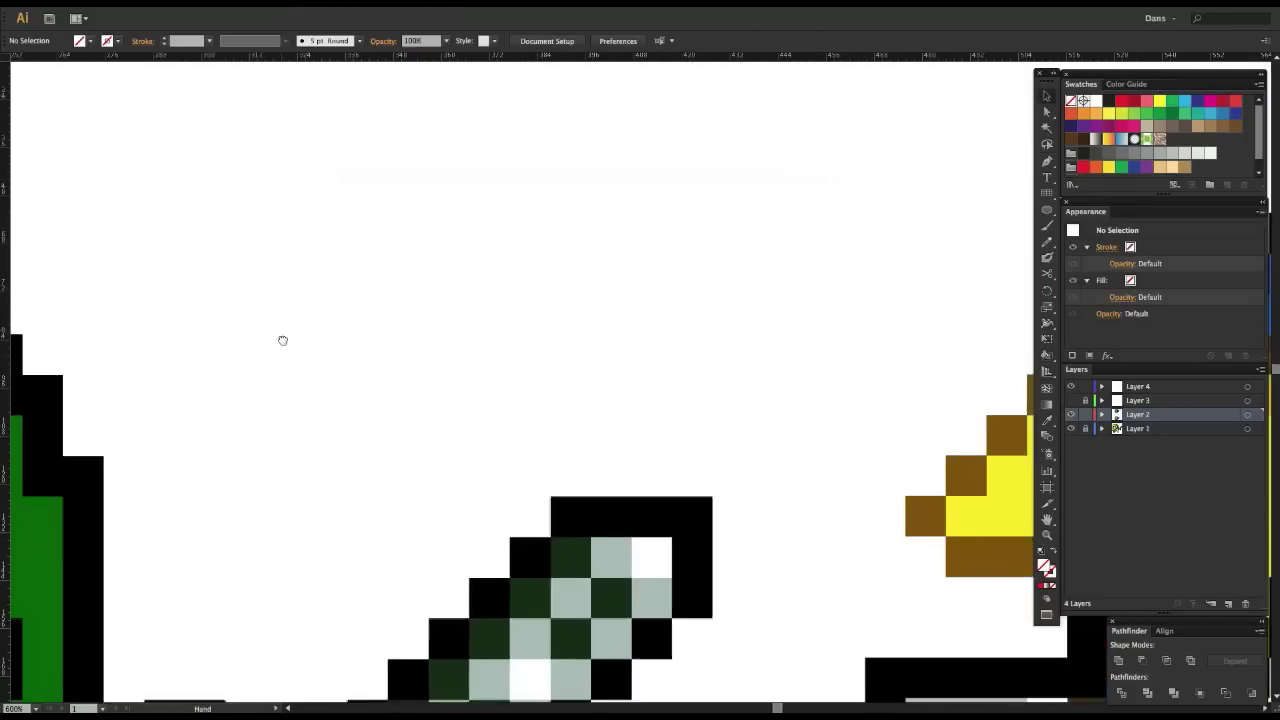
{"action": "key", "text": "k"}
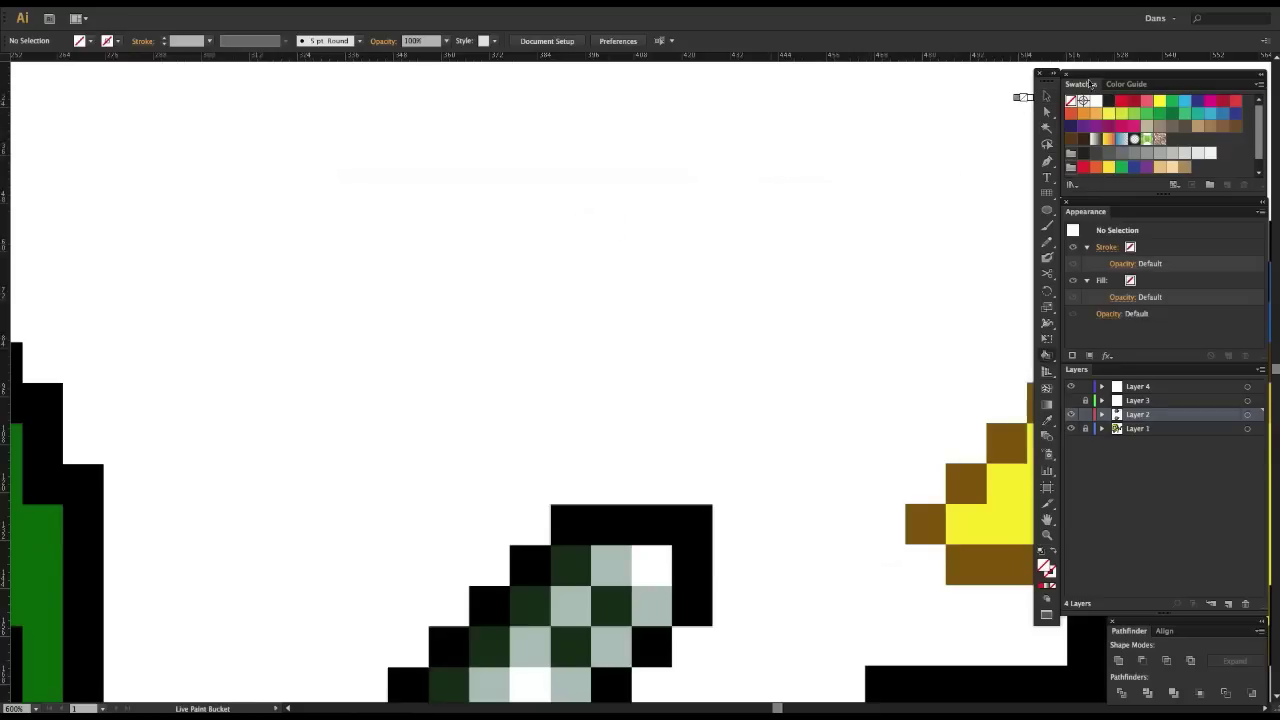
{"action": "left_click", "coordinate": [1109, 103]}
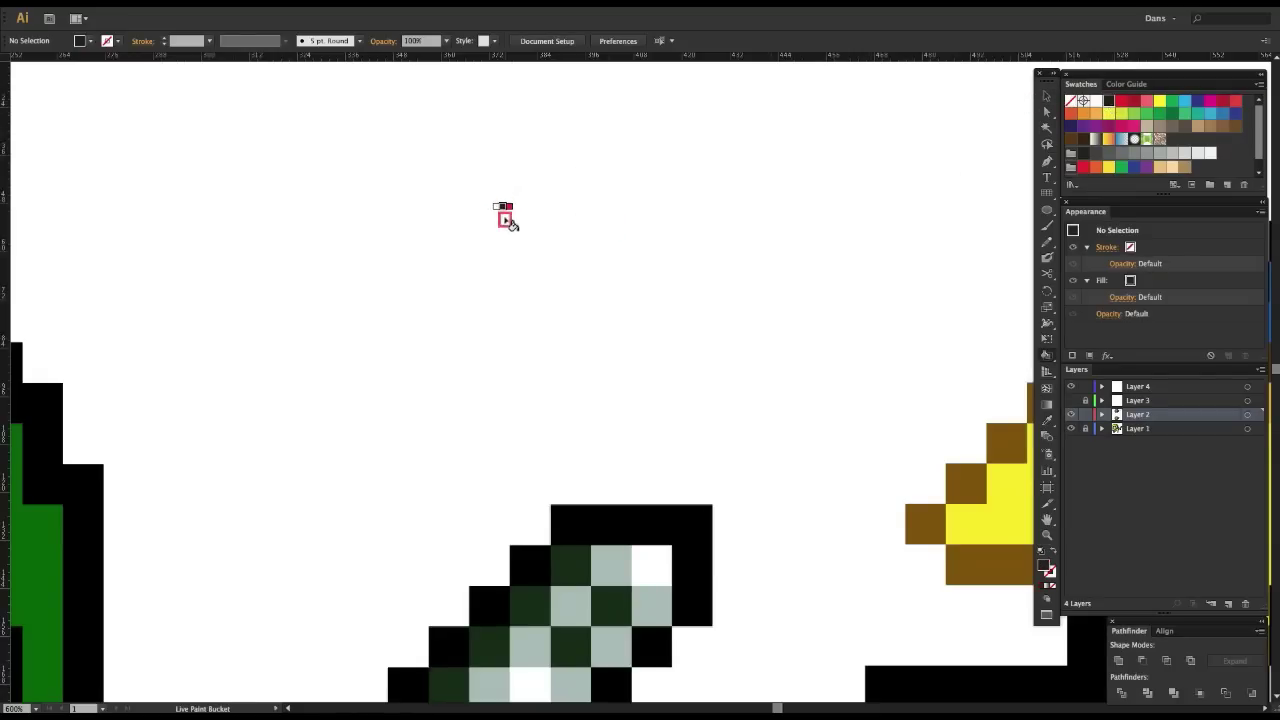
{"action": "left_click_drag", "start_coordinate": [510, 233], "coordinate": [506, 268]}
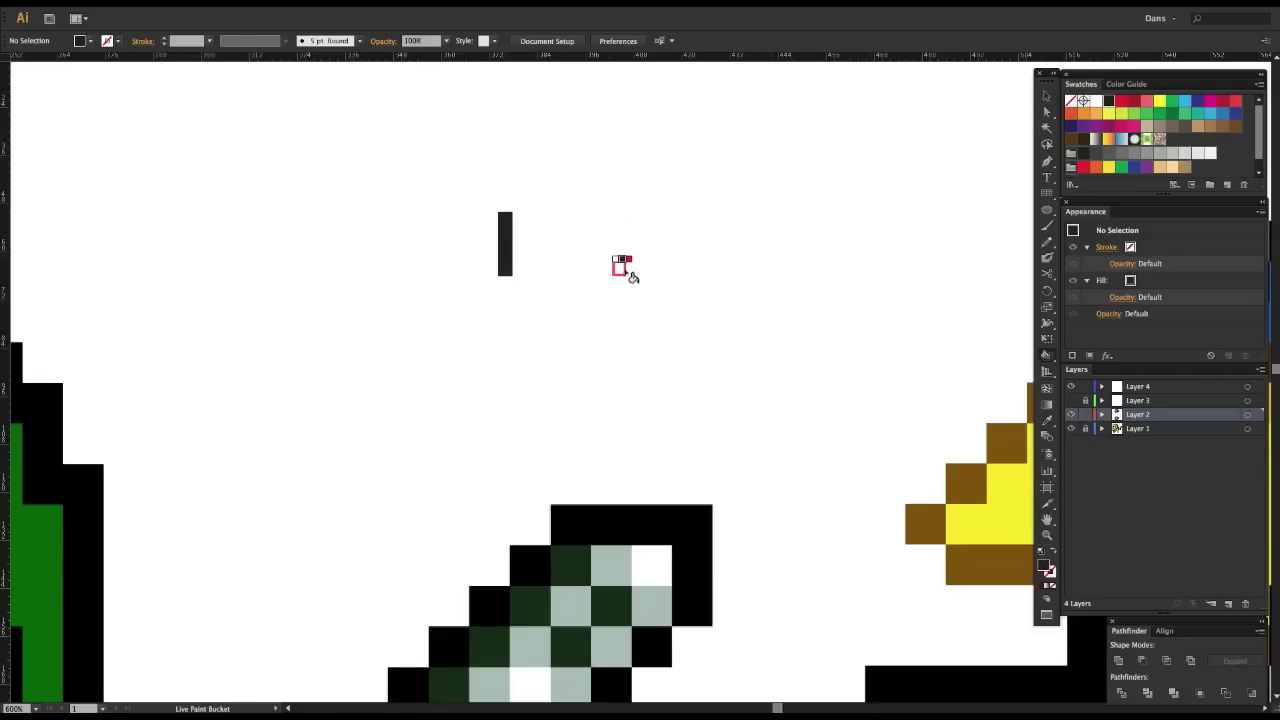
{"action": "left_click_drag", "start_coordinate": [622, 247], "coordinate": [620, 251]}
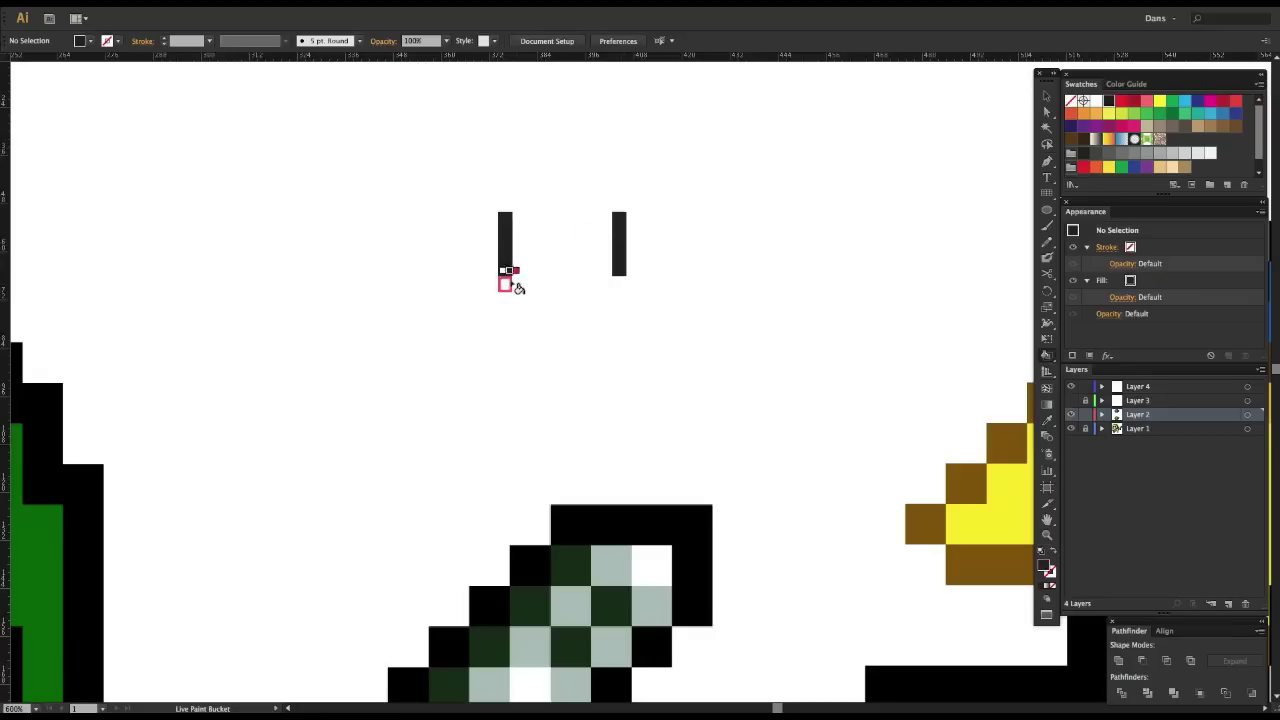
{"action": "left_click", "coordinate": [518, 284]}
{"action": "left_click", "coordinate": [533, 299]}
{"action": "left_click", "coordinate": [605, 283]}
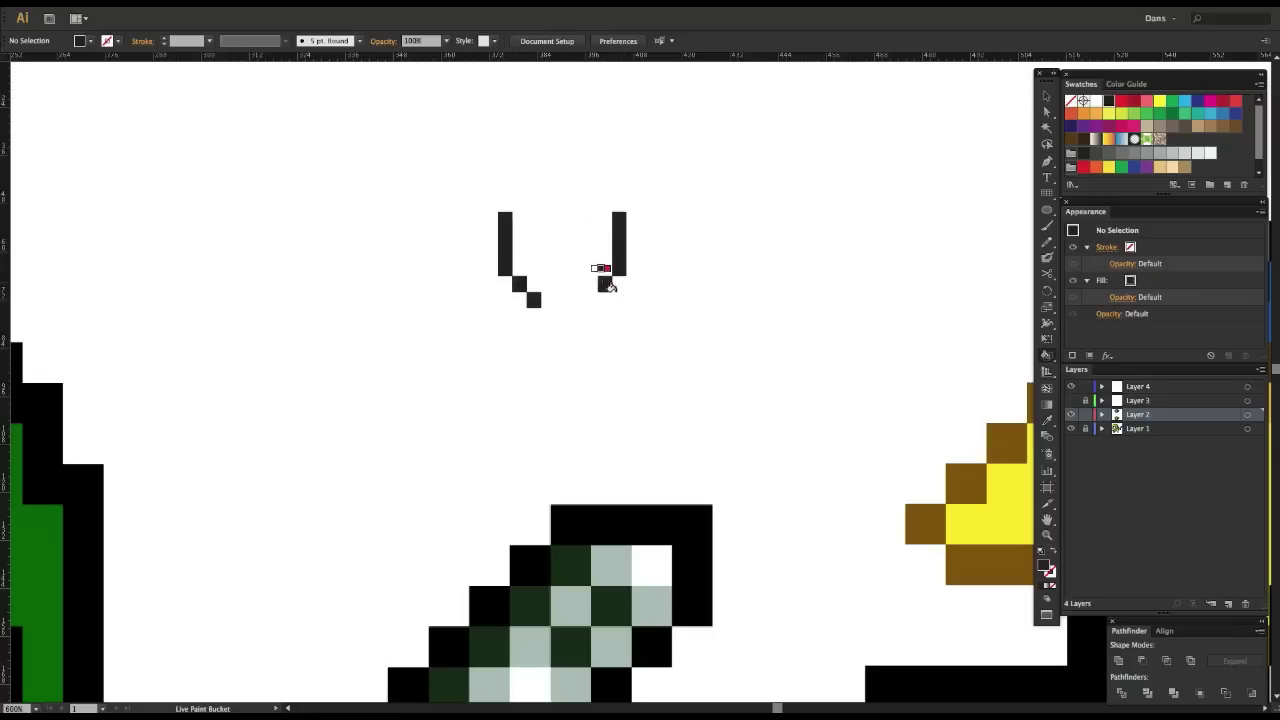
{"action": "mouse_move", "coordinate": [590, 301]}
{"action": "left_mouse_down"}
{"action": "mouse_move", "coordinate": [543, 297]}
{"action": "mouse_move", "coordinate": [563, 293]}
{"action": "left_mouse_up"}
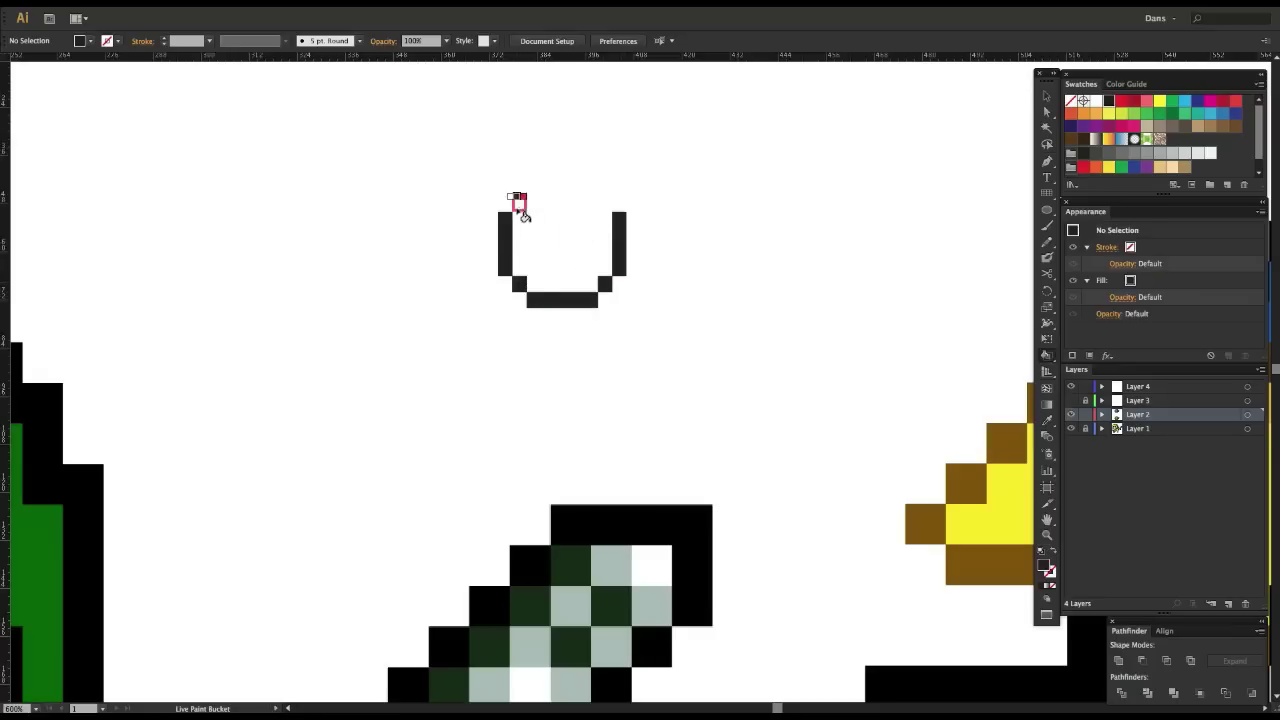
- Add black top corner pixels and fill the head's interior with tan
{"action": "left_click", "coordinate": [519, 204]}
{"action": "left_click", "coordinate": [605, 204]}
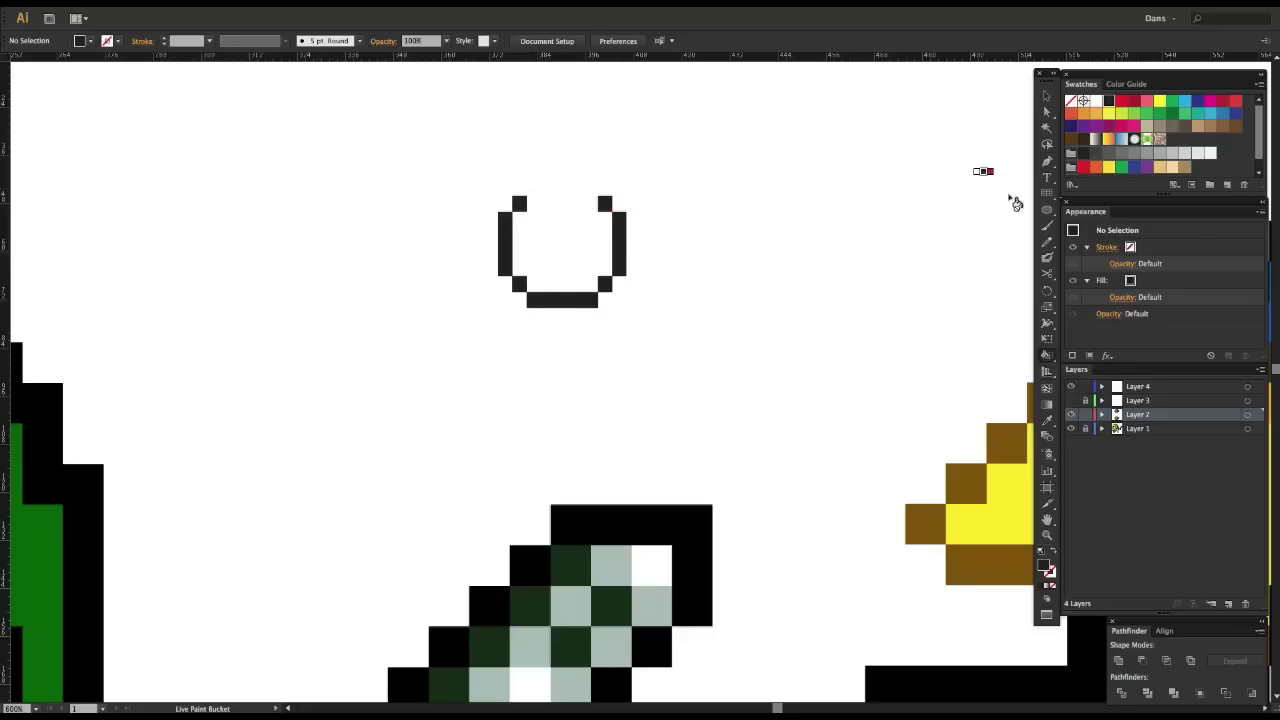
{"action": "left_click", "coordinate": [1172, 167]}
{"action": "mouse_move", "coordinate": [528, 203]}
{"action": "left_mouse_down"}
{"action": "mouse_move", "coordinate": [598, 205]}
{"action": "mouse_move", "coordinate": [604, 225]}
{"action": "mouse_move", "coordinate": [530, 222]}
{"action": "mouse_move", "coordinate": [522, 268]}
{"action": "mouse_move", "coordinate": [535, 285]}
{"action": "mouse_move", "coordinate": [590, 287]}
{"action": "mouse_move", "coordinate": [580, 254]}
{"action": "mouse_move", "coordinate": [570, 262]}
{"action": "mouse_move", "coordinate": [585, 235]}
{"action": "mouse_move", "coordinate": [606, 263]}
{"action": "mouse_move", "coordinate": [591, 286]}
{"action": "left_mouse_up"}
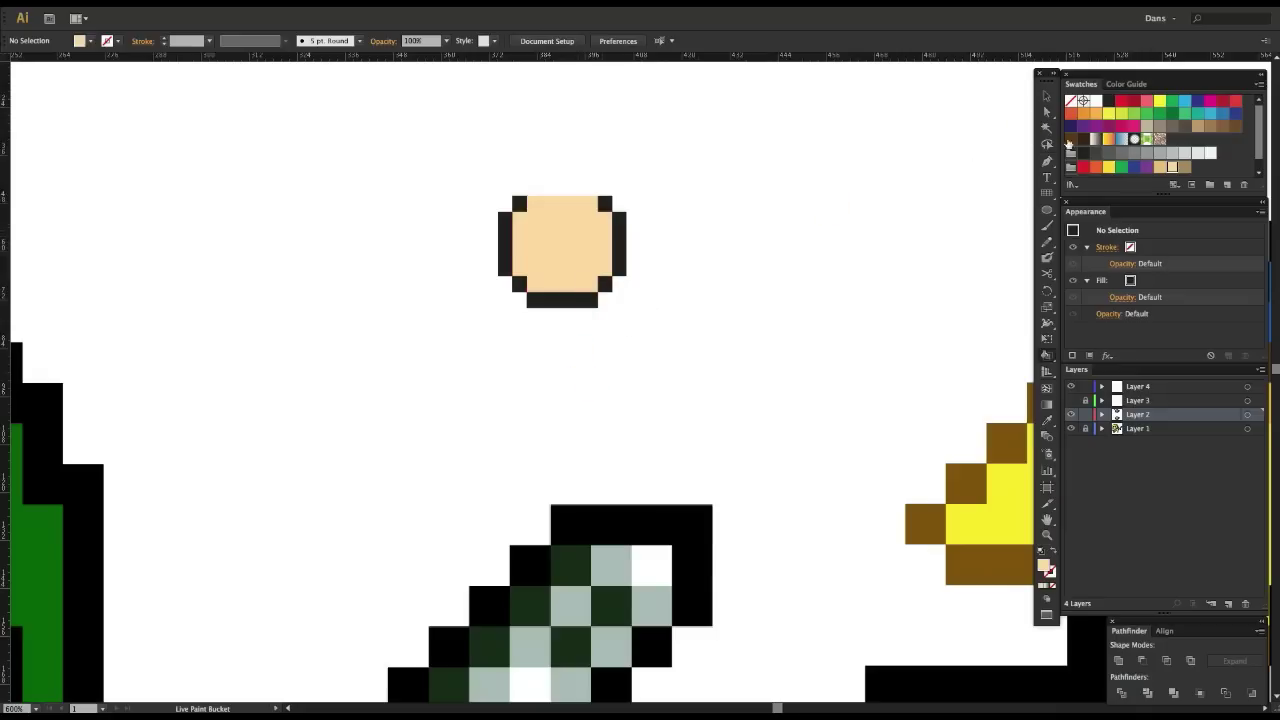
- Paint black shoulder columns below the head and fill the shirt area red
{"action": "left_click", "coordinate": [1098, 103]}
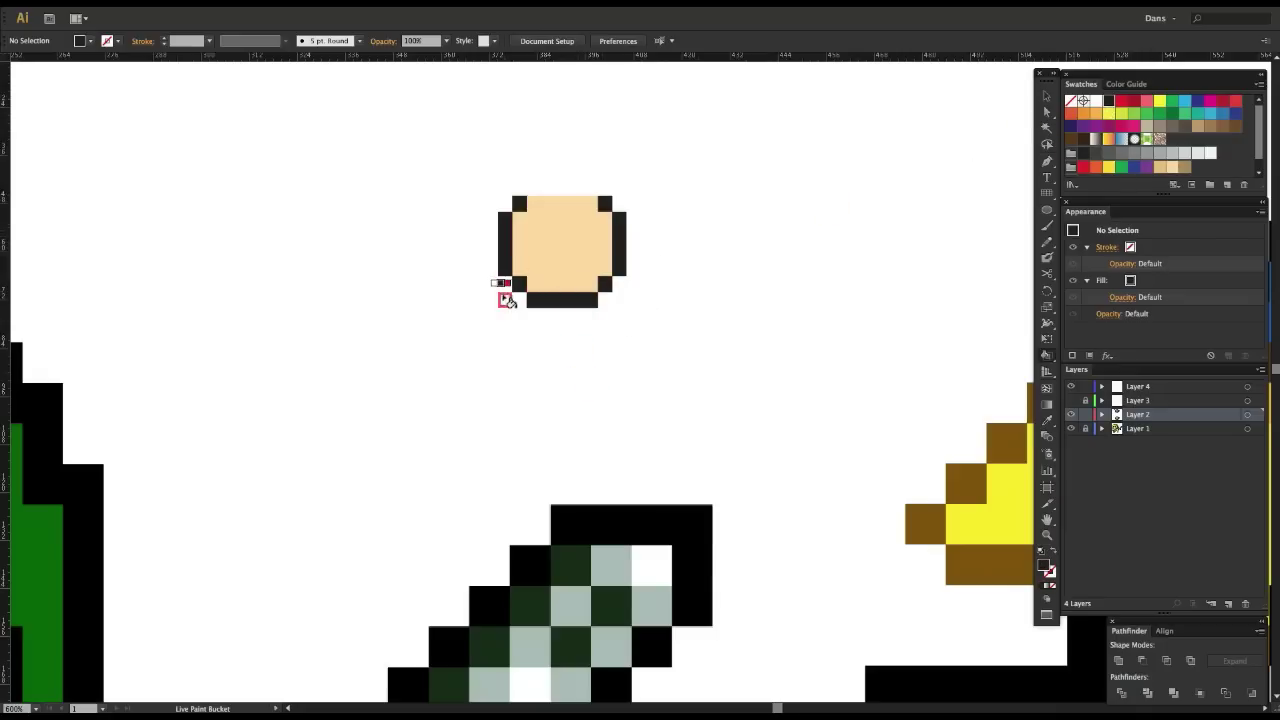
{"action": "mouse_move", "coordinate": [497, 319]}
{"action": "left_mouse_down"}
{"action": "mouse_move", "coordinate": [486, 314]}
{"action": "mouse_move", "coordinate": [490, 365]}
{"action": "left_mouse_up"}
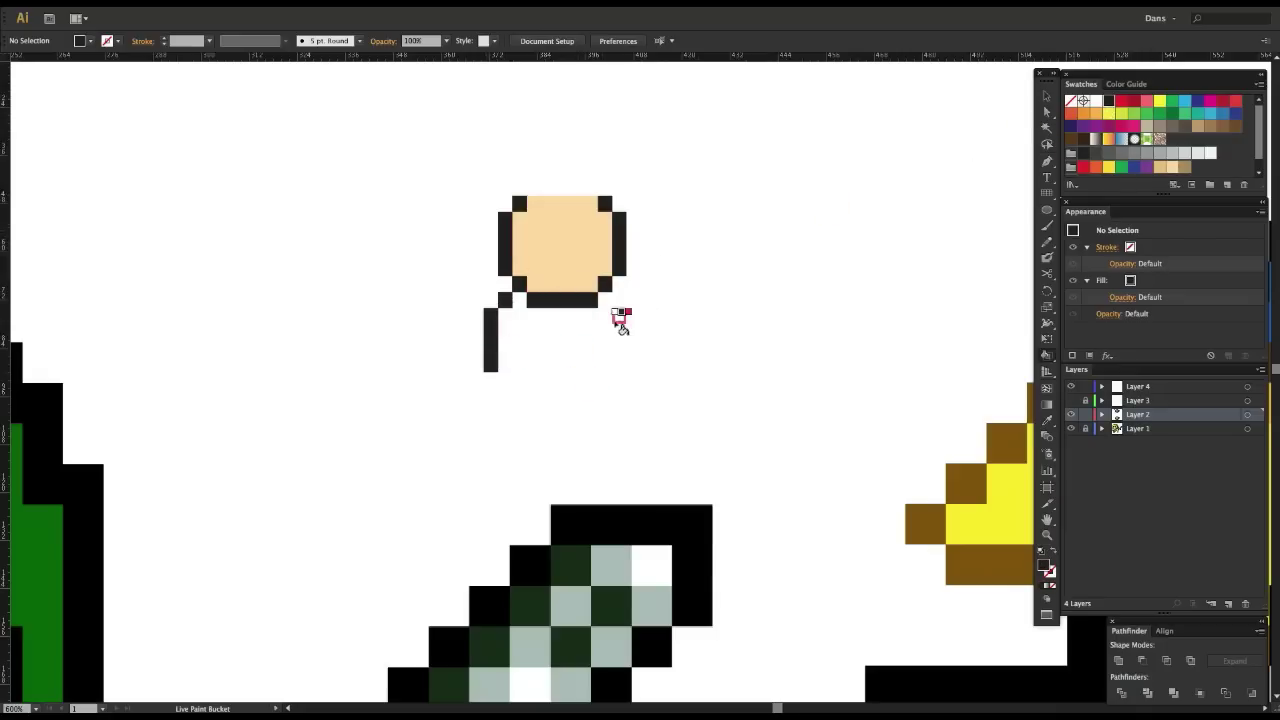
{"action": "left_click", "coordinate": [622, 302]}
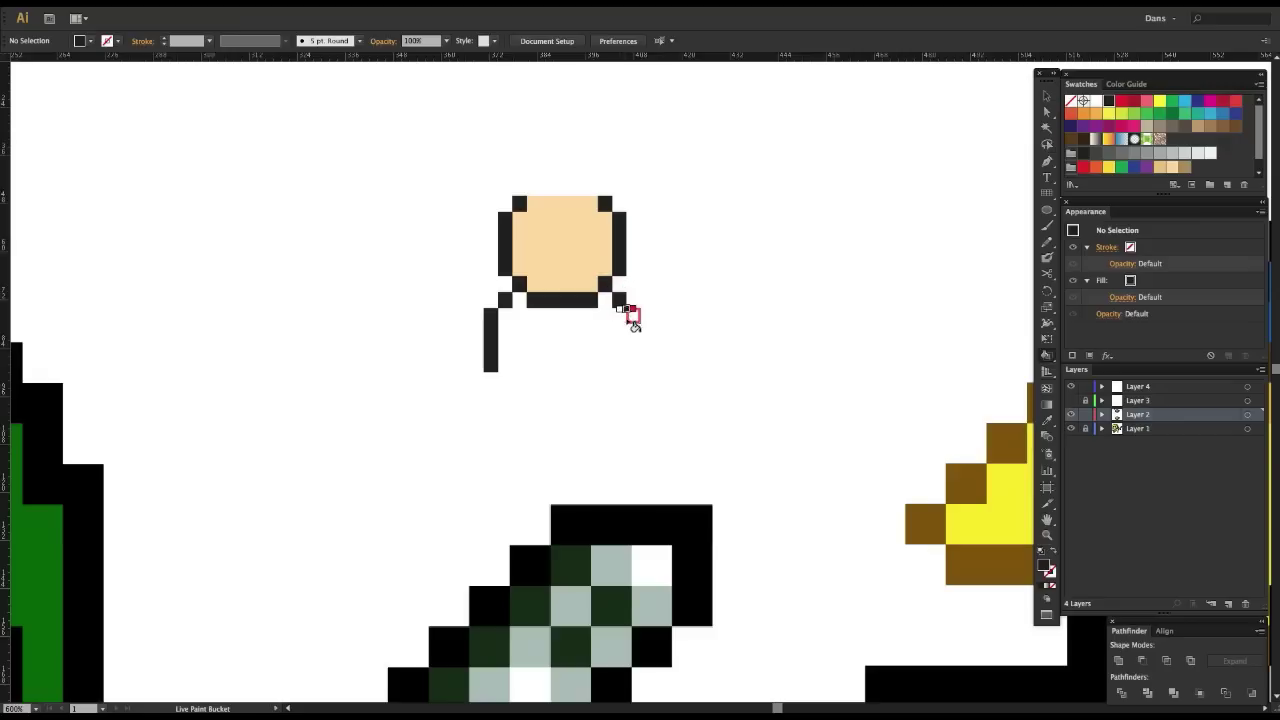
{"action": "left_click_drag", "start_coordinate": [632, 318], "coordinate": [634, 366]}
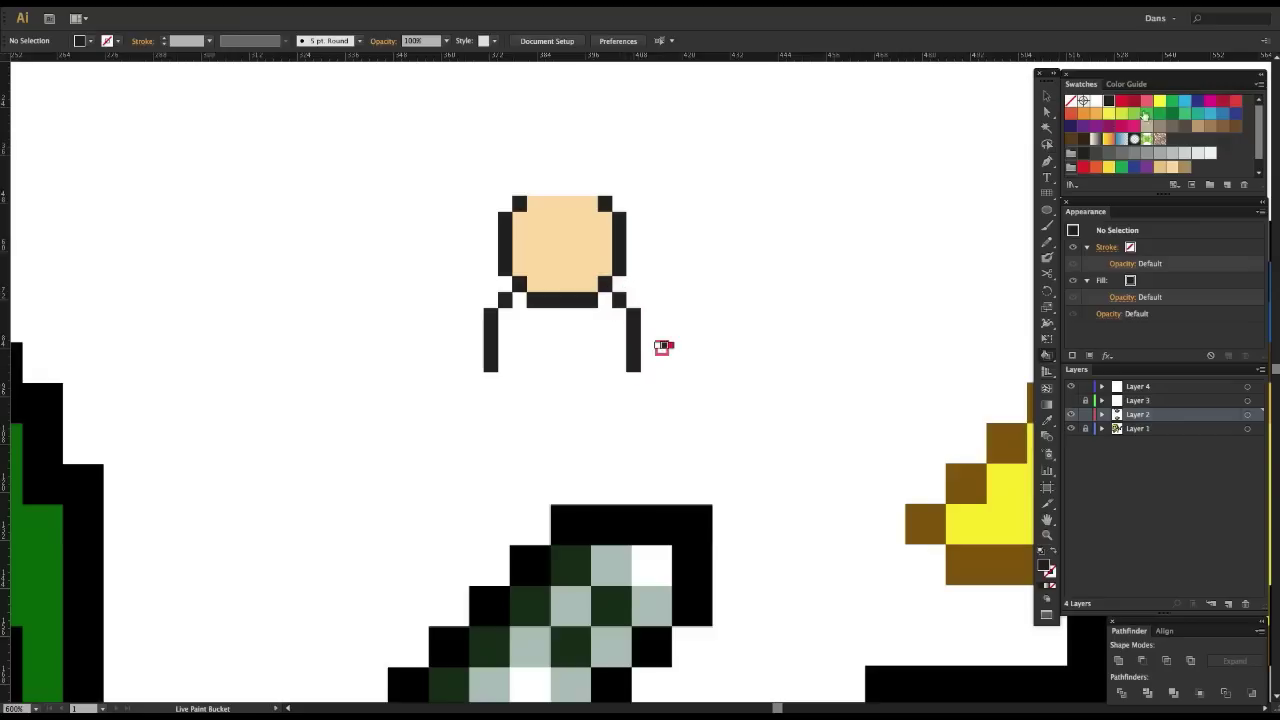
{"action": "key", "text": "Right"}
{"action": "mouse_move", "coordinate": [521, 300]}
{"action": "left_mouse_down"}
{"action": "mouse_move", "coordinate": [600, 315]}
{"action": "mouse_move", "coordinate": [604, 299]}
{"action": "mouse_move", "coordinate": [620, 368]}
{"action": "mouse_move", "coordinate": [518, 370]}
{"action": "mouse_move", "coordinate": [509, 332]}
{"action": "mouse_move", "coordinate": [576, 327]}
{"action": "mouse_move", "coordinate": [612, 332]}
{"action": "left_mouse_up"}
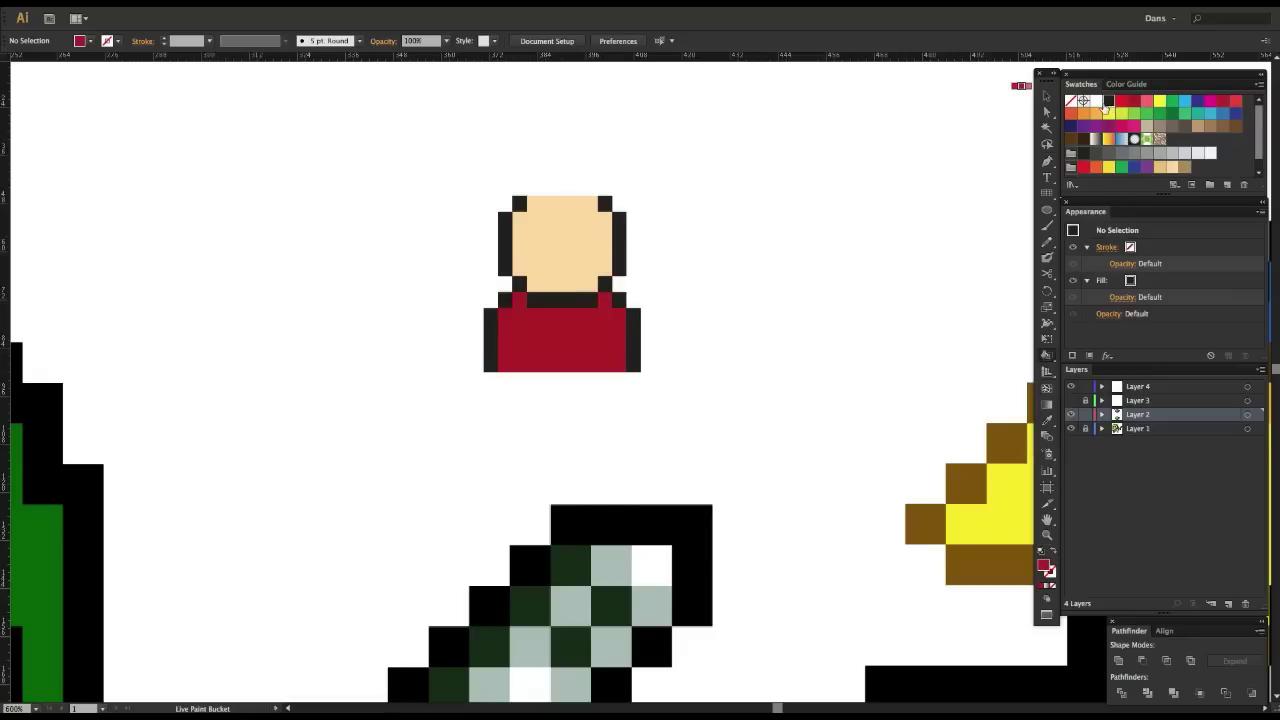
- Paint black pixels for the two eyes and the mouth
{"action": "left_click", "coordinate": [1097, 102]}
{"action": "left_click", "coordinate": [535, 235]}
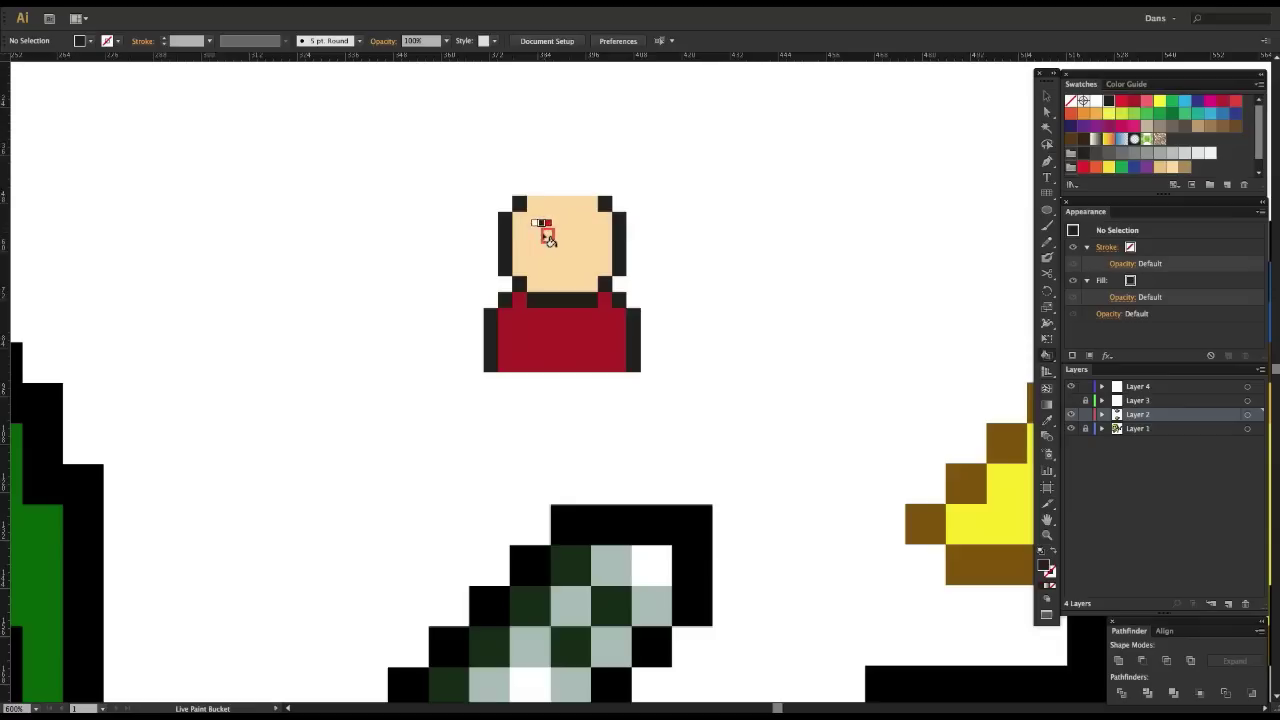
{"action": "left_click", "coordinate": [591, 236]}
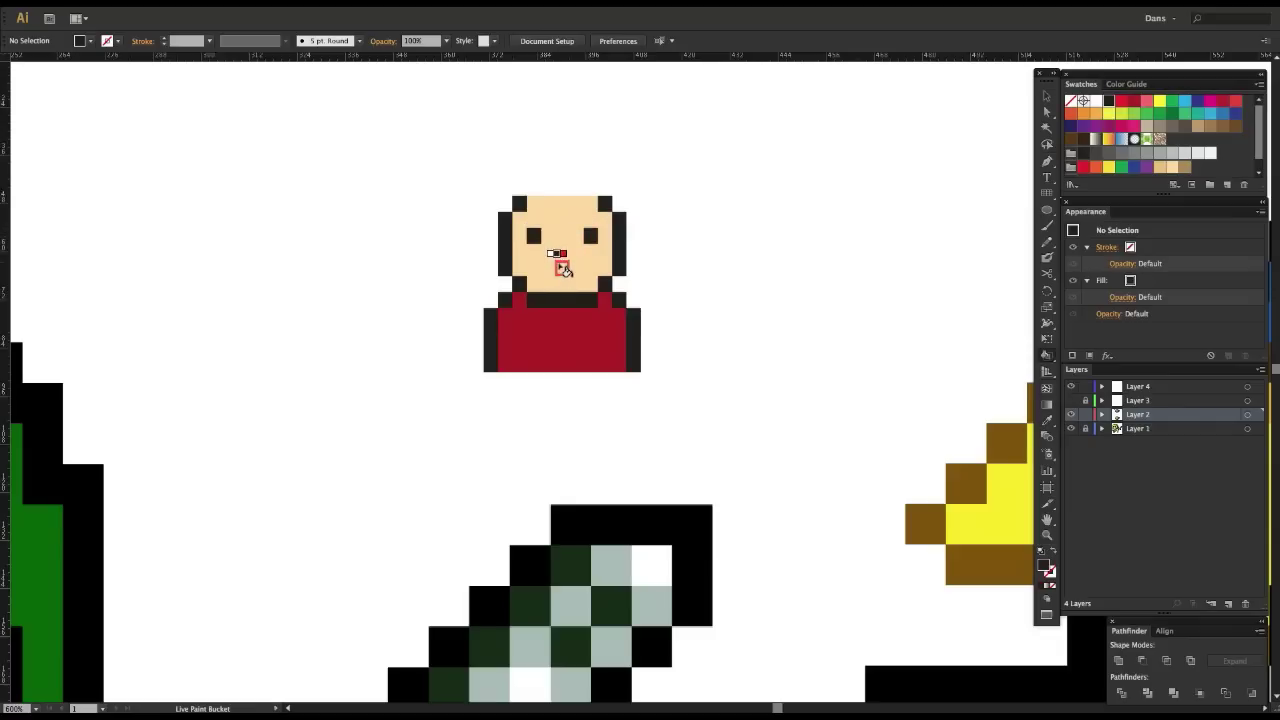
{"action": "left_click", "coordinate": [562, 268]}
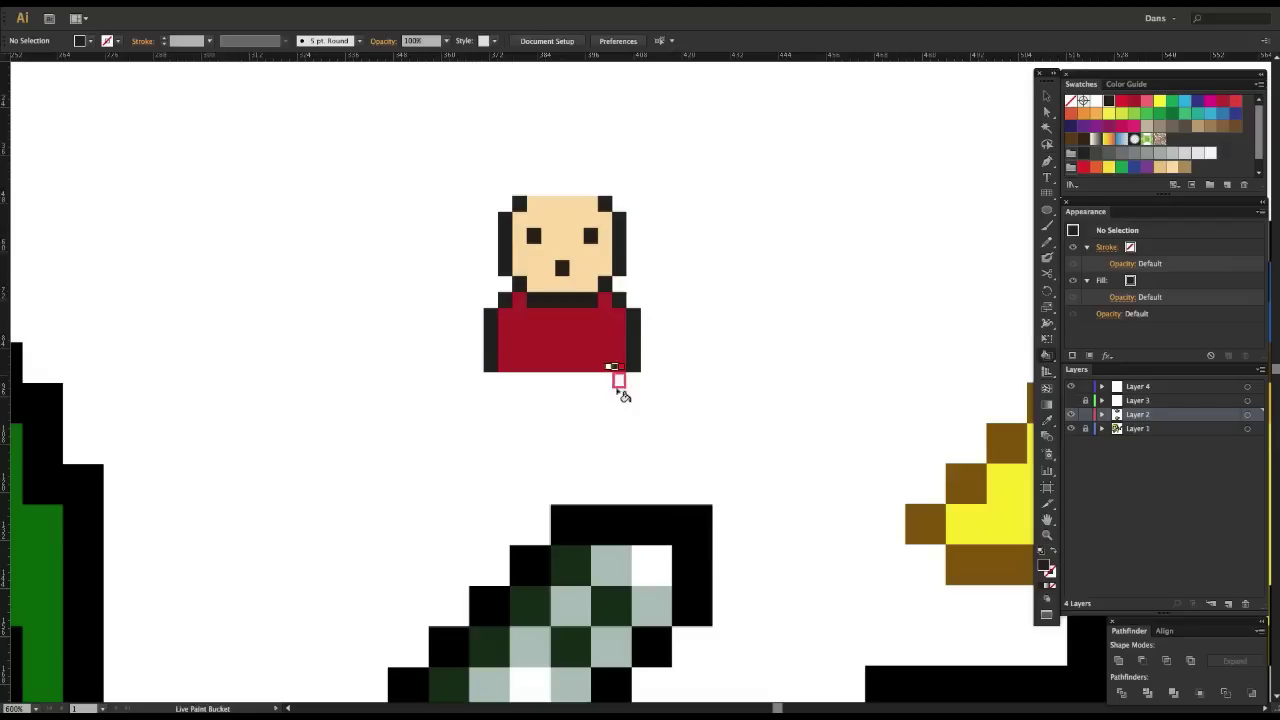
- Zoom in on the pixel figure and eyedrop the skin tone from the face
{"action": "key", "text": "v"}
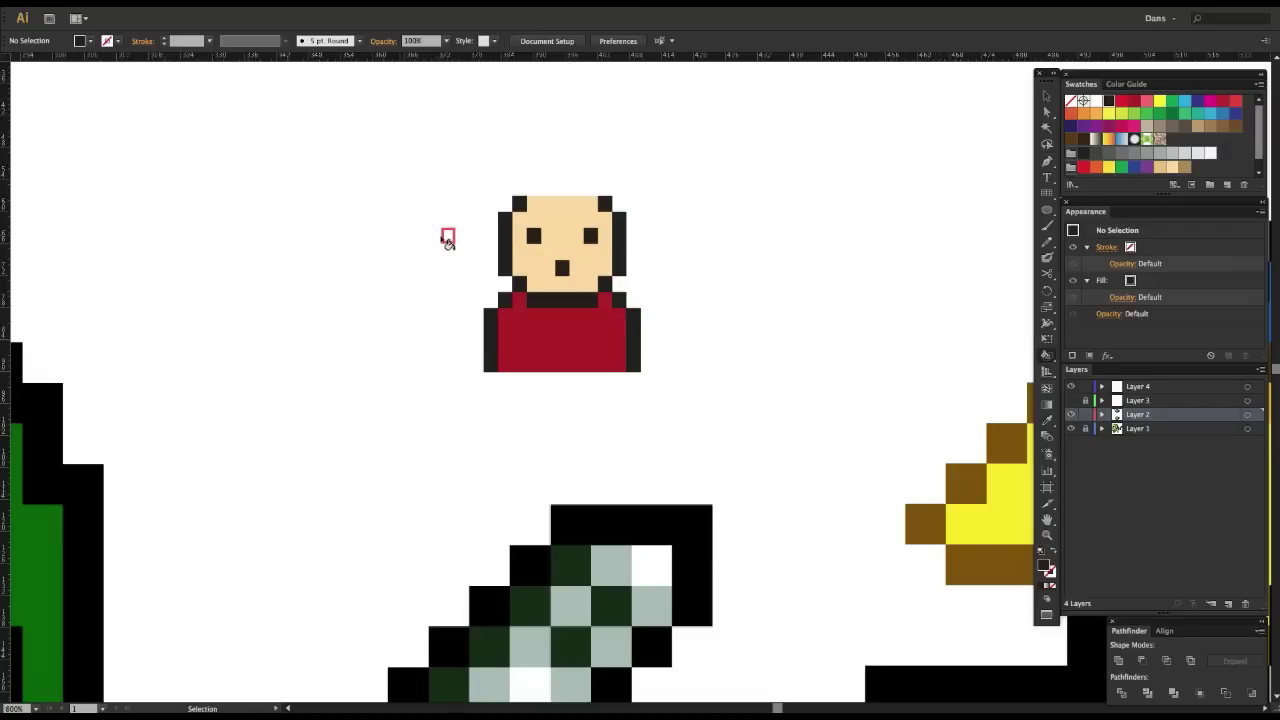
{"action": "scroll", "coordinate": [447, 240], "scroll_direction": "down", "scroll_amount": 2}
{"action": "key", "text": "ctrl+plus"}
{"action": "key", "text": "k"}
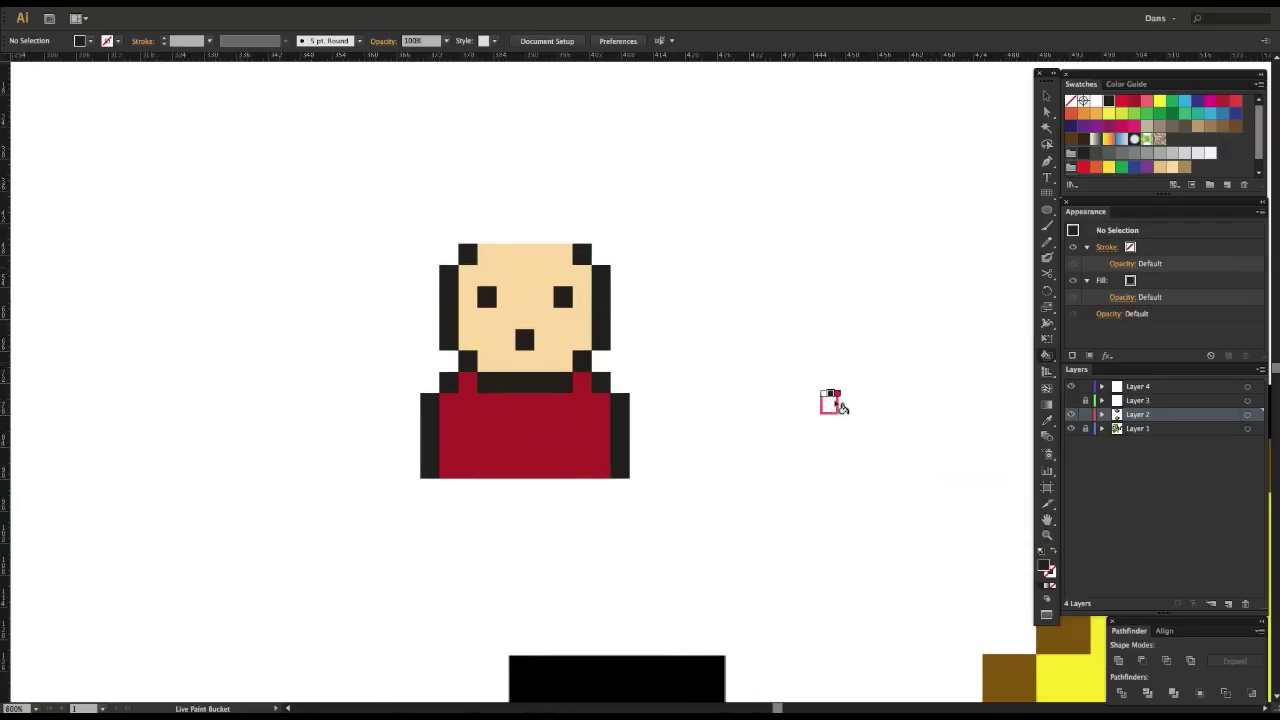
{"action": "key", "text": "v"}
{"action": "left_click", "coordinate": [895, 344]}
{"action": "left_click", "coordinate": [626, 176]}
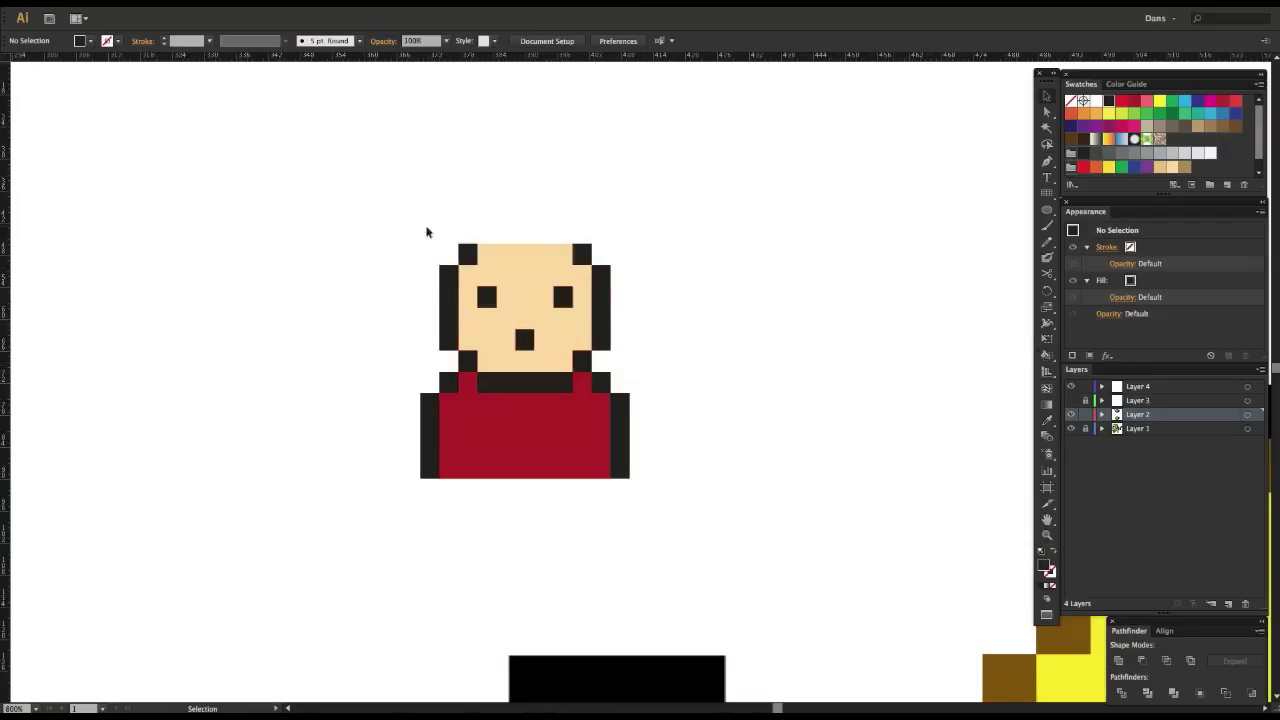
{"action": "mouse_move", "coordinate": [385, 198]}
{"action": "left_mouse_down"}
{"action": "mouse_move", "coordinate": [481, 291]}
{"action": "mouse_move", "coordinate": [415, 218]}
{"action": "left_mouse_up"}
{"action": "key", "text": "i"}
{"action": "left_click", "coordinate": [518, 254]}
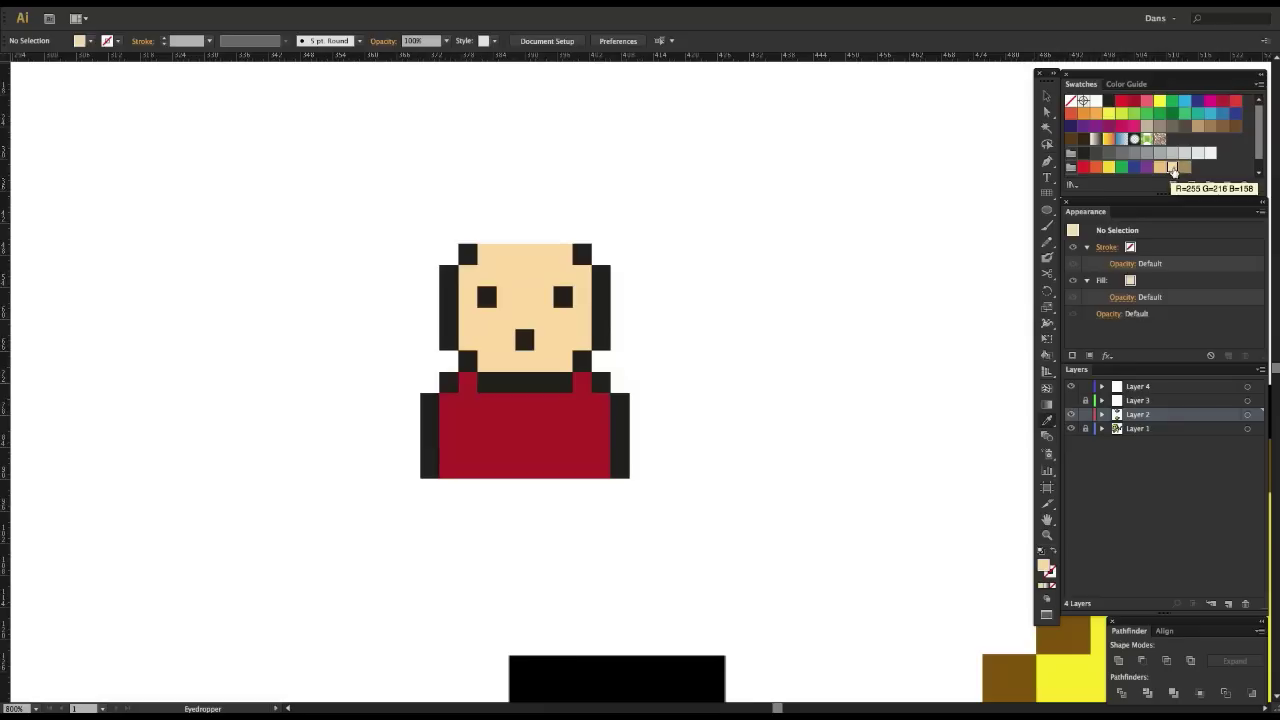
- Open the skin-tone swatch options and switch its colour mode to HSB to make a darker tan
{"action": "double_click", "coordinate": [1172, 168]}
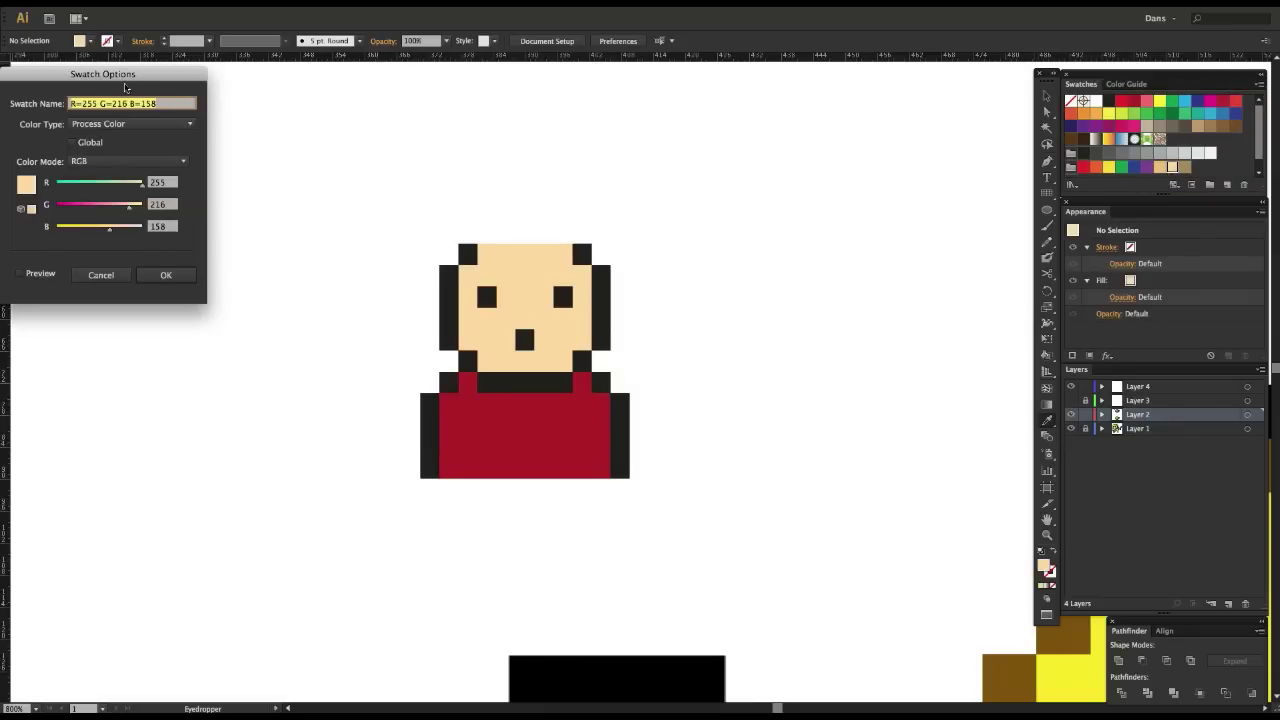
{"action": "left_click_drag", "start_coordinate": [125, 88], "coordinate": [806, 176]}
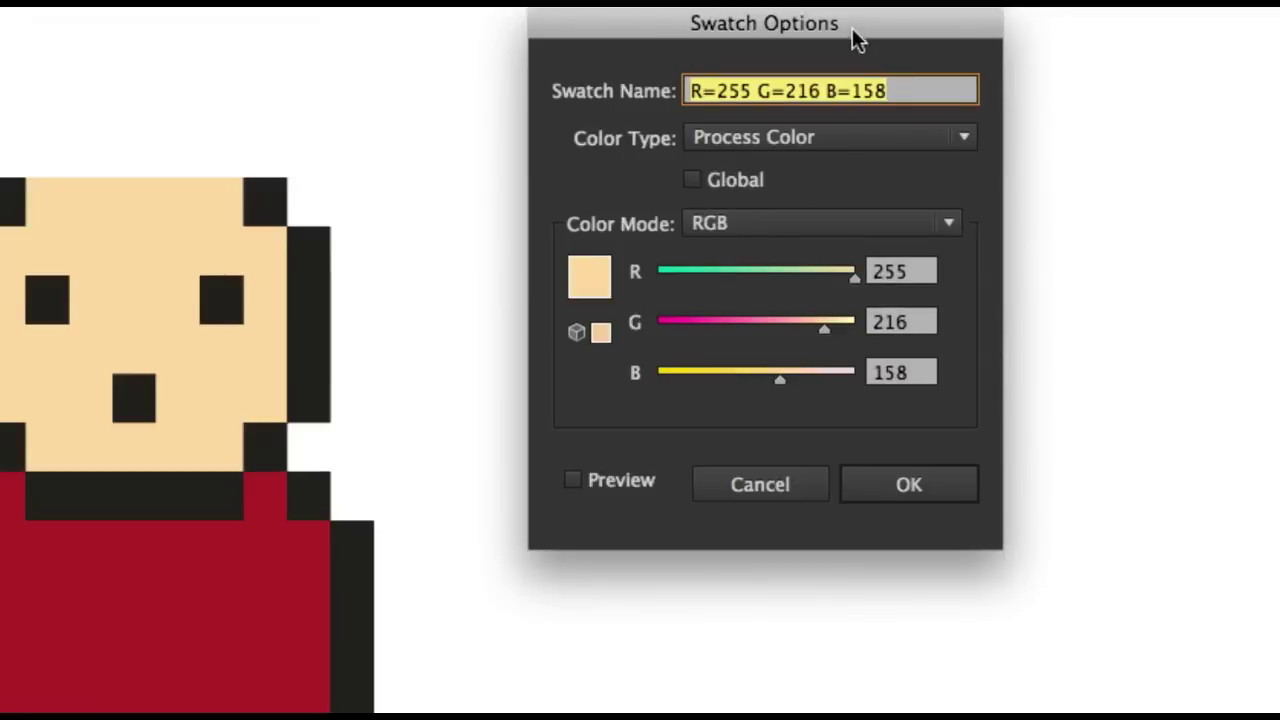
{"action": "left_click_drag", "start_coordinate": [852, 28], "coordinate": [772, 68]}
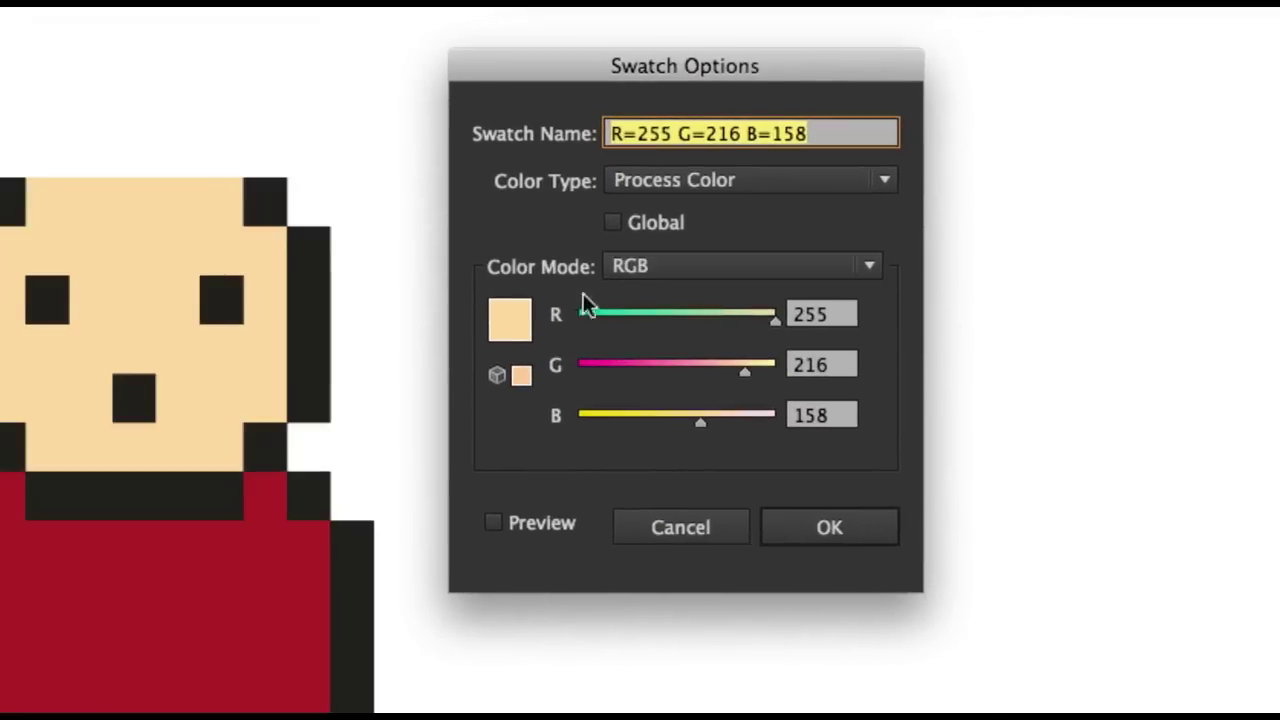
{"action": "left_click", "coordinate": [867, 265]}
{"action": "left_click", "coordinate": [806, 381]}
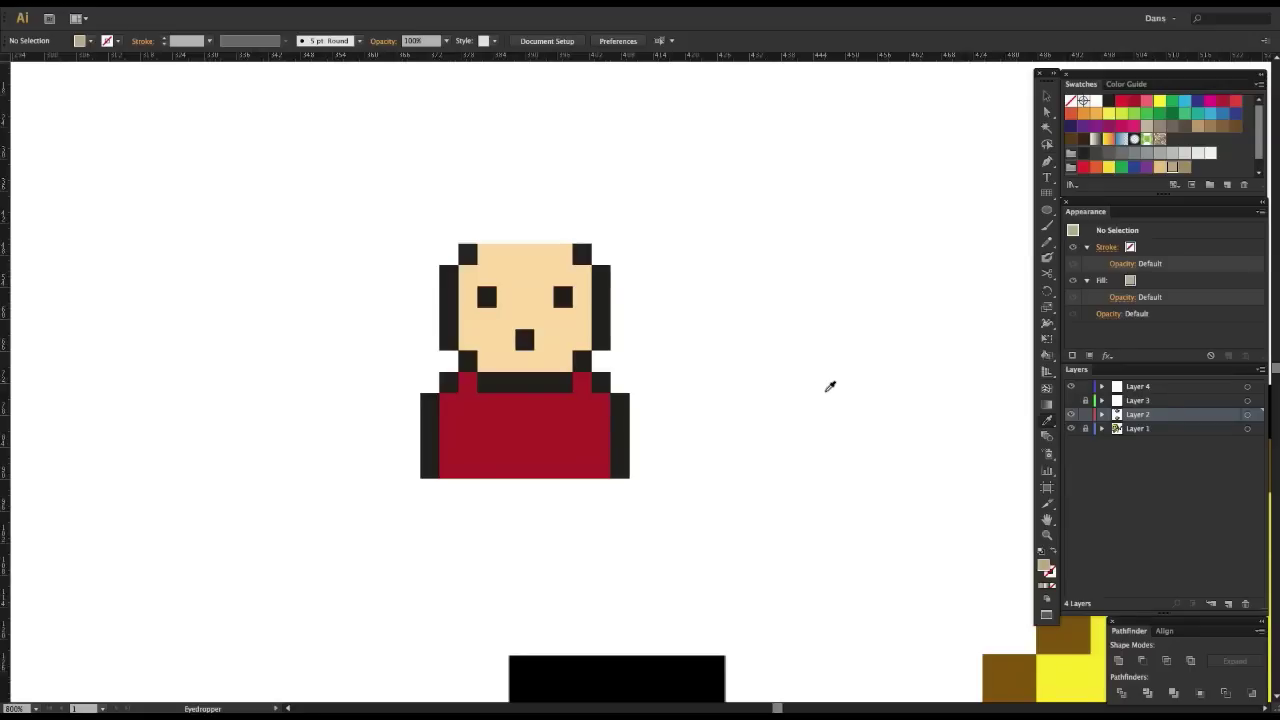
- Paint the head's top-left pixel and the face's left column in the darker tan with Live Paint Bucket
{"action": "key", "text": "k"}
{"action": "left_click", "coordinate": [487, 253]}
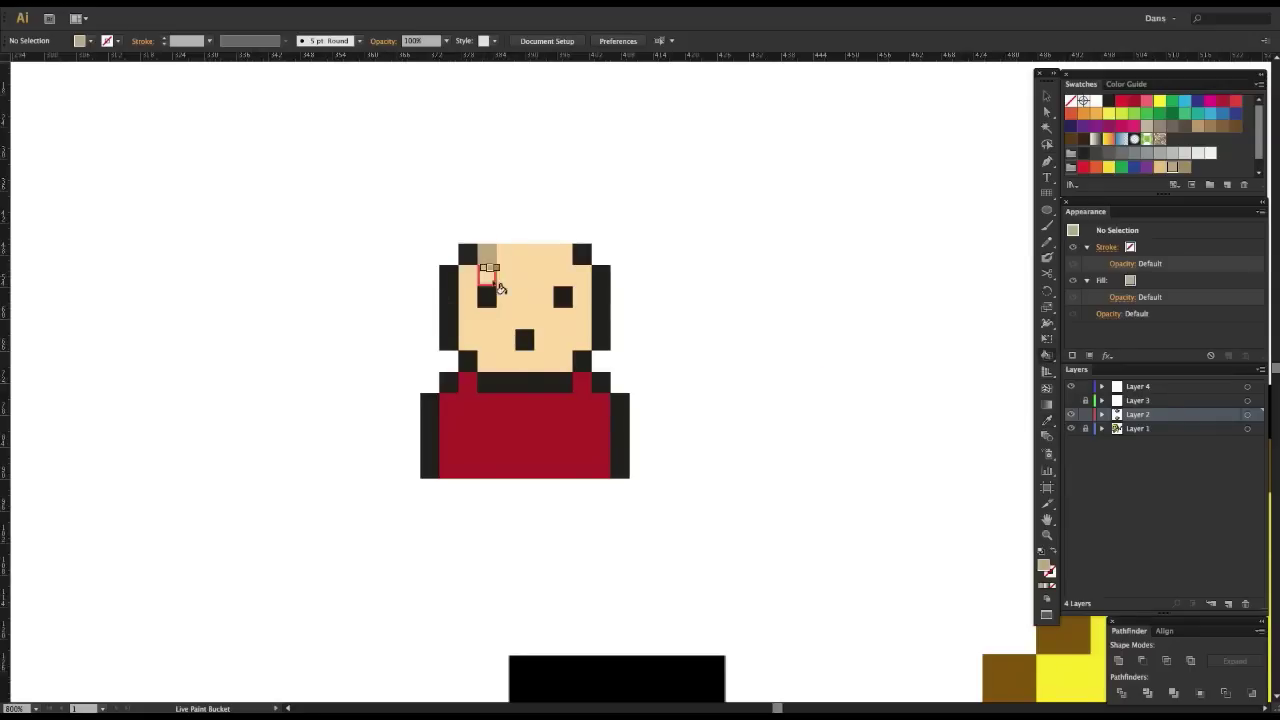
{"action": "mouse_move", "coordinate": [500, 288]}
{"action": "left_mouse_down"}
{"action": "mouse_move", "coordinate": [465, 280]}
{"action": "mouse_move", "coordinate": [466, 335]}
{"action": "mouse_move", "coordinate": [492, 366]}
{"action": "mouse_move", "coordinate": [526, 363]}
{"action": "left_mouse_up"}
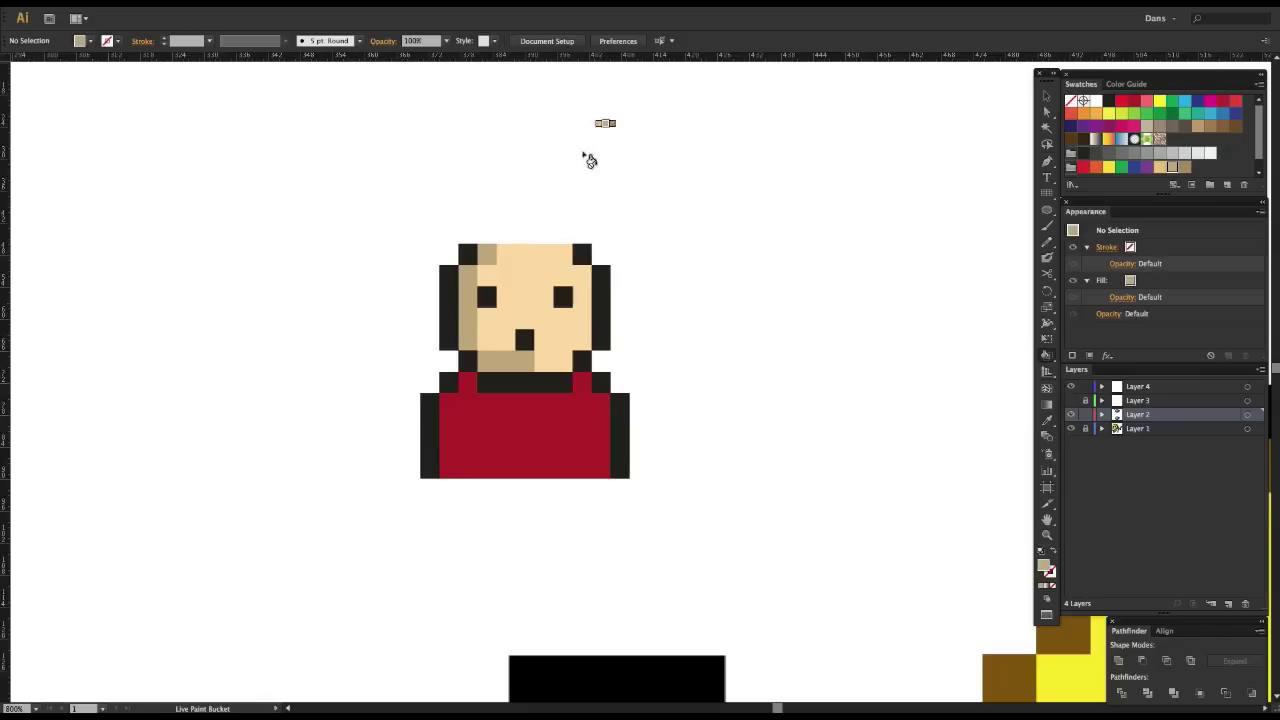
- Sample the shirt red and lower its brightness in the Color Picker to make a darker red fill
{"action": "key", "text": "i"}
{"action": "left_click", "coordinate": [495, 416]}
{"action": "double_click", "coordinate": [1045, 567]}
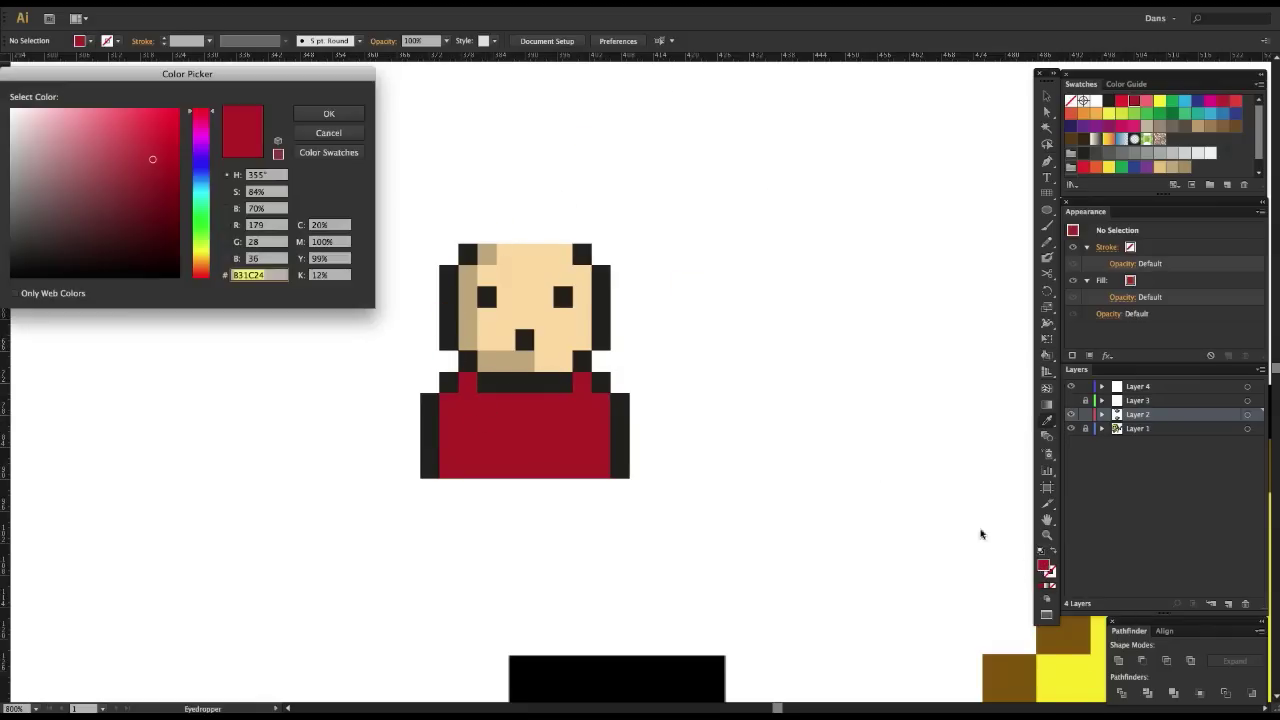
{"action": "left_click", "coordinate": [328, 132]}
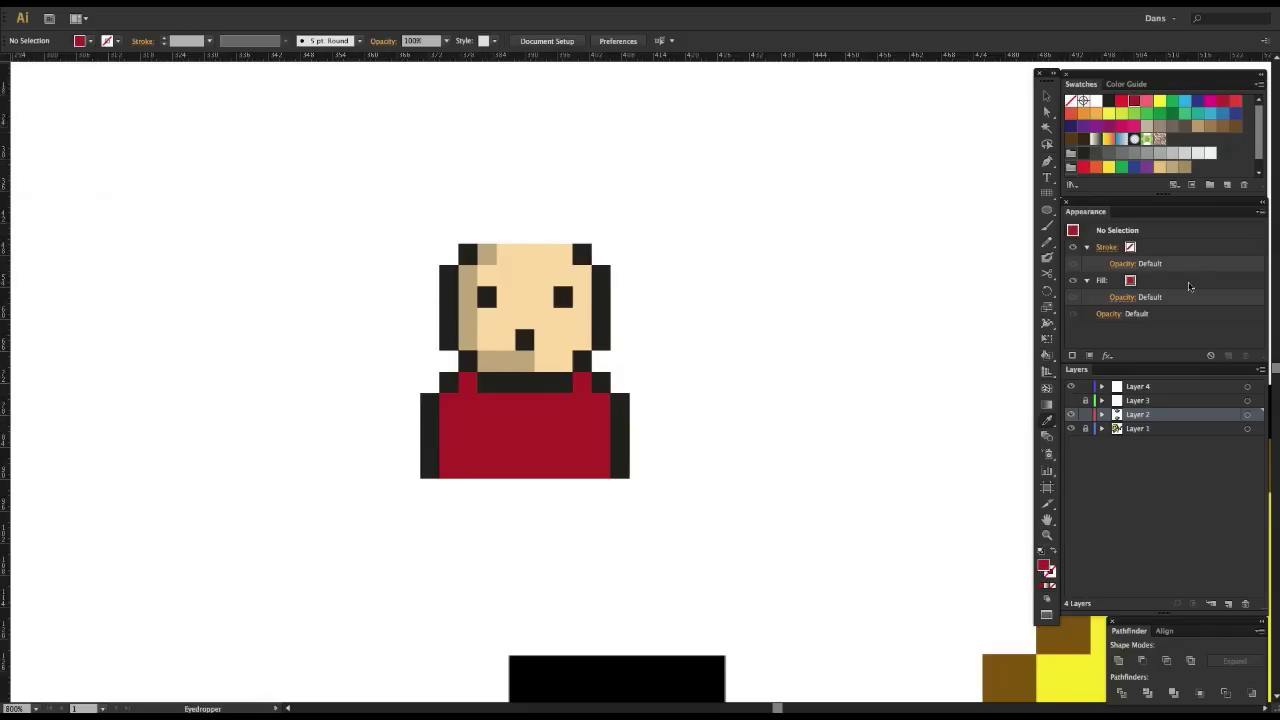
{"action": "double_click", "coordinate": [1045, 567]}
{"action": "left_click_drag", "start_coordinate": [263, 85], "coordinate": [437, 135]}
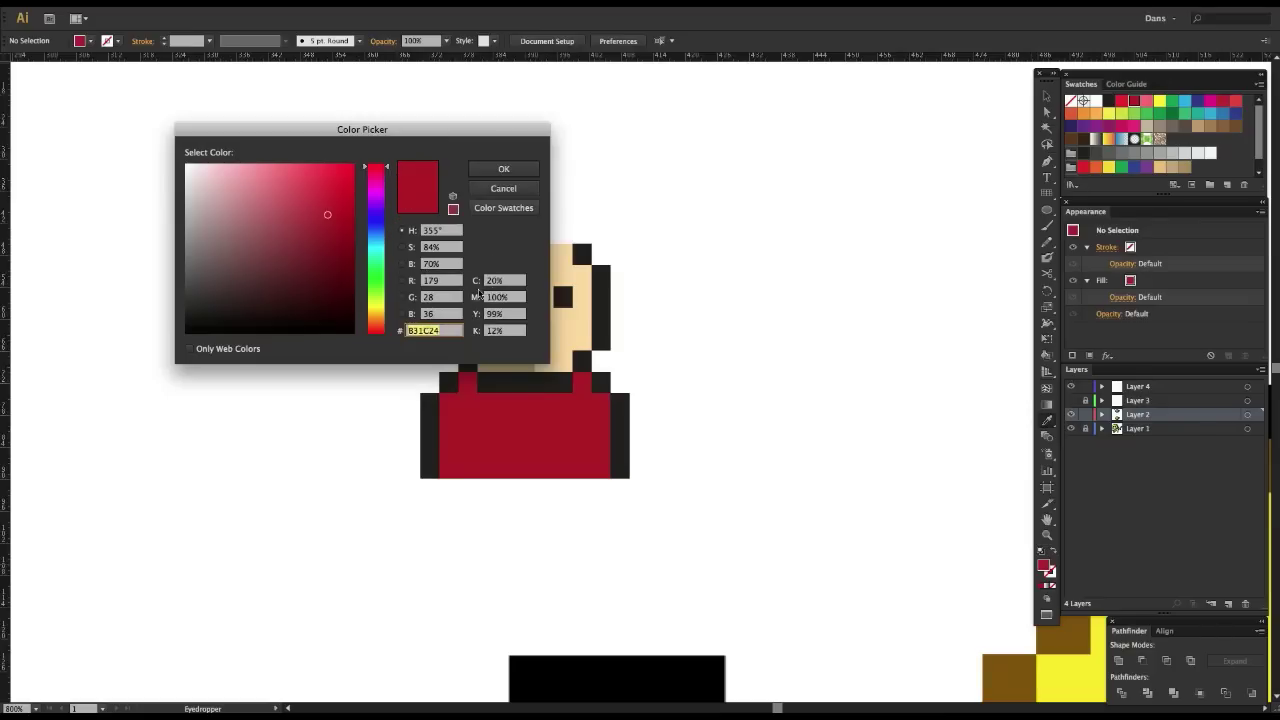
{"action": "left_click", "coordinate": [402, 264]}
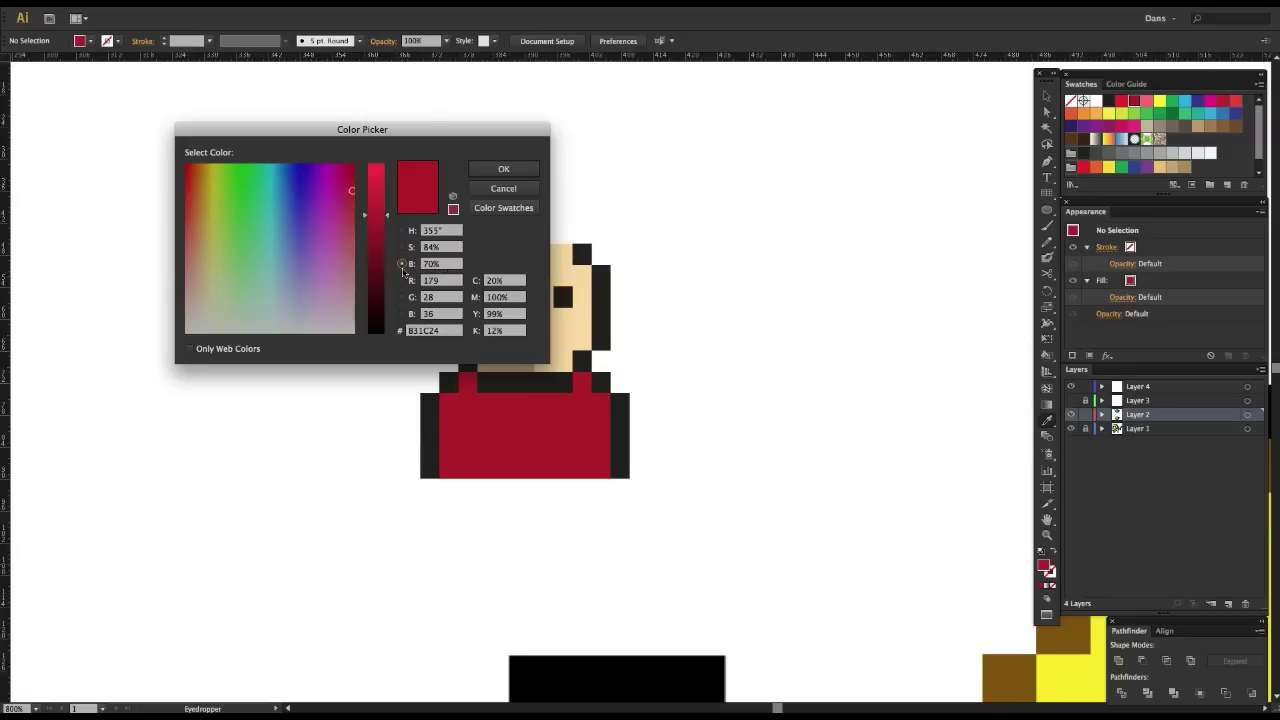
{"action": "left_click_drag", "start_coordinate": [385, 221], "coordinate": [387, 231]}
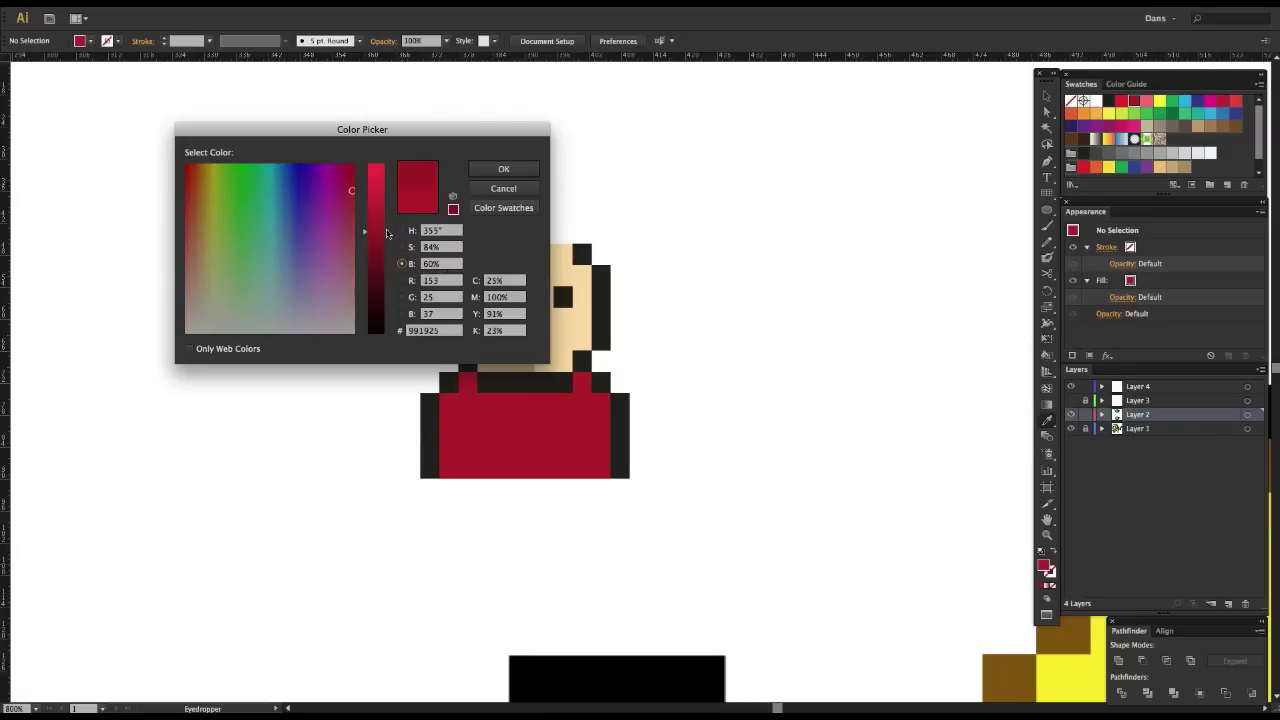
{"action": "left_click", "coordinate": [503, 169]}
- Paint two collar cells, the shirt's left column and its top row in the darker red
{"action": "key", "text": "k"}
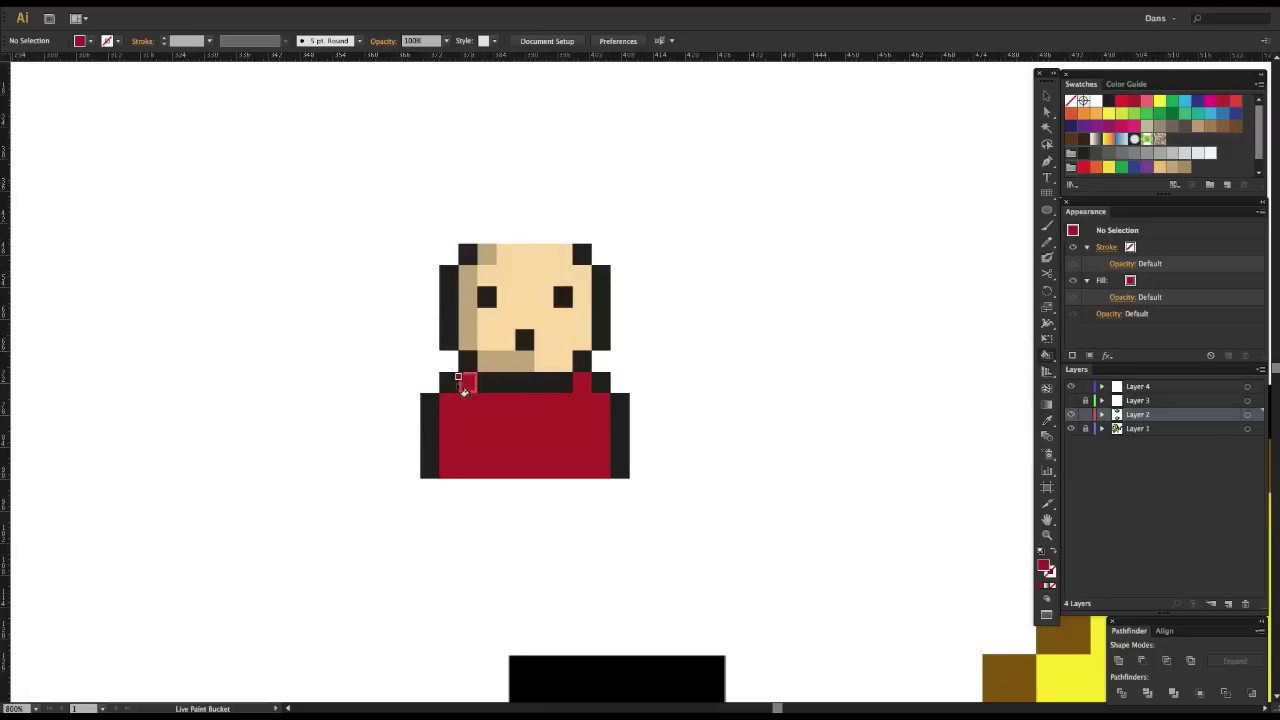
{"action": "left_click", "coordinate": [463, 384]}
{"action": "left_click", "coordinate": [475, 389]}
{"action": "mouse_move", "coordinate": [472, 402]}
{"action": "left_mouse_down"}
{"action": "mouse_move", "coordinate": [454, 402]}
{"action": "mouse_move", "coordinate": [448, 472]}
{"action": "left_mouse_up"}
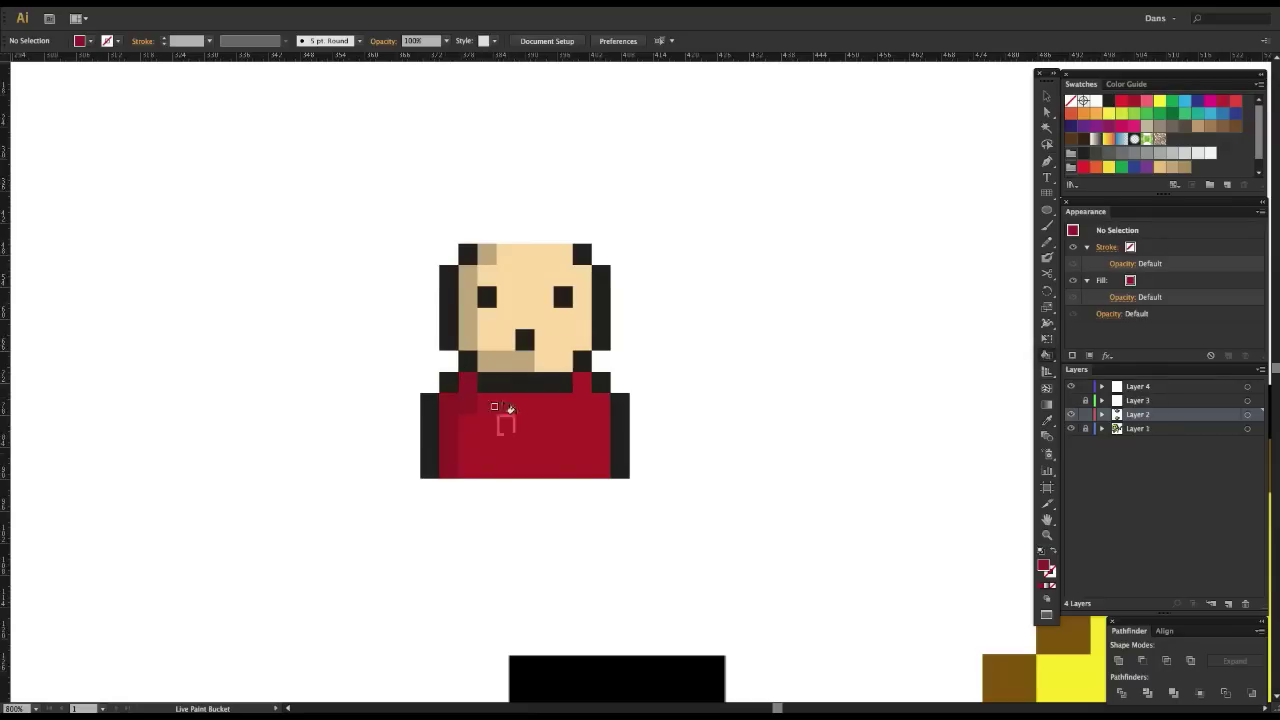
{"action": "left_click_drag", "start_coordinate": [488, 405], "coordinate": [568, 405]}
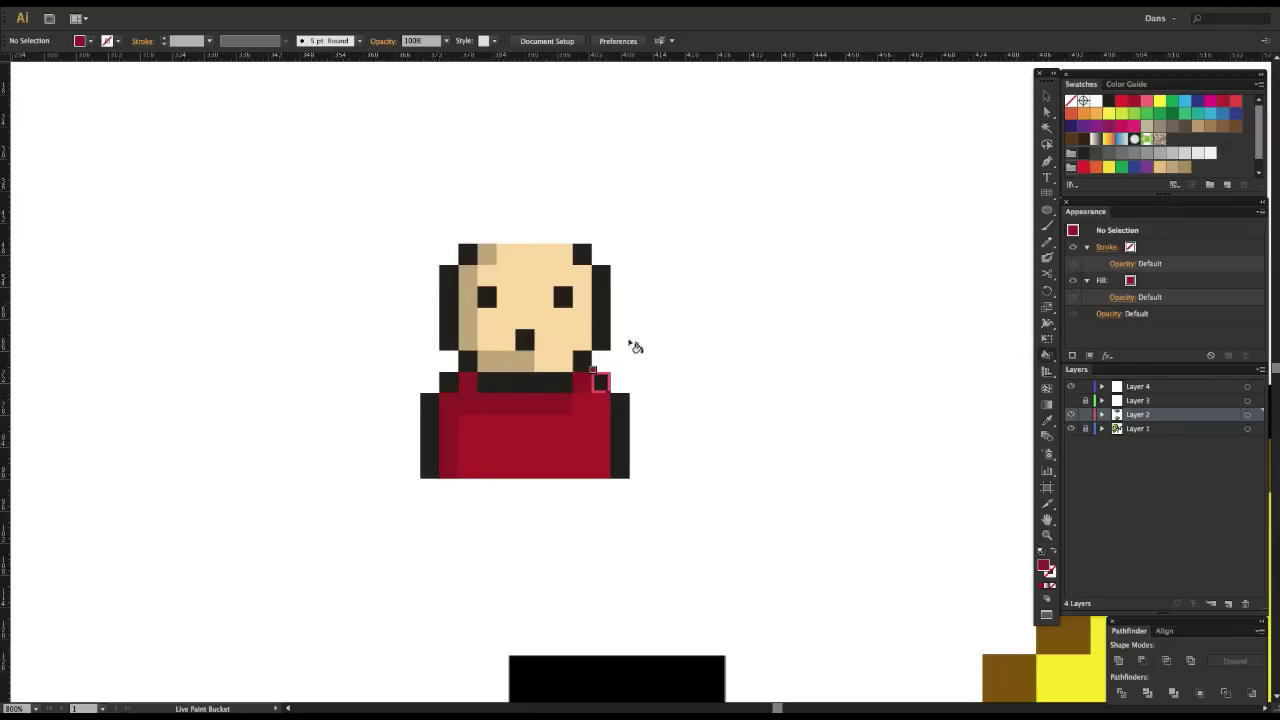
- Raise the red's brightness, reduce its saturation slightly, and paint the shirt's right column with it
{"action": "key", "text": "i"}
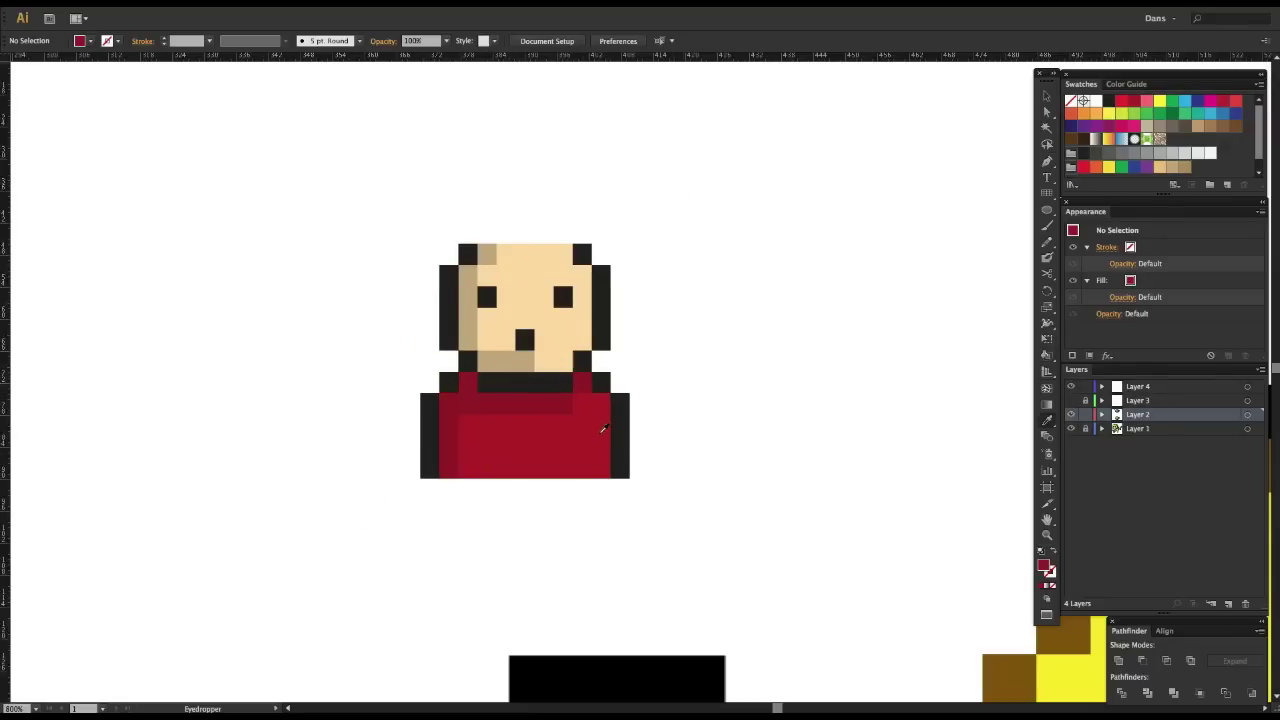
{"action": "double_click", "coordinate": [1044, 566]}
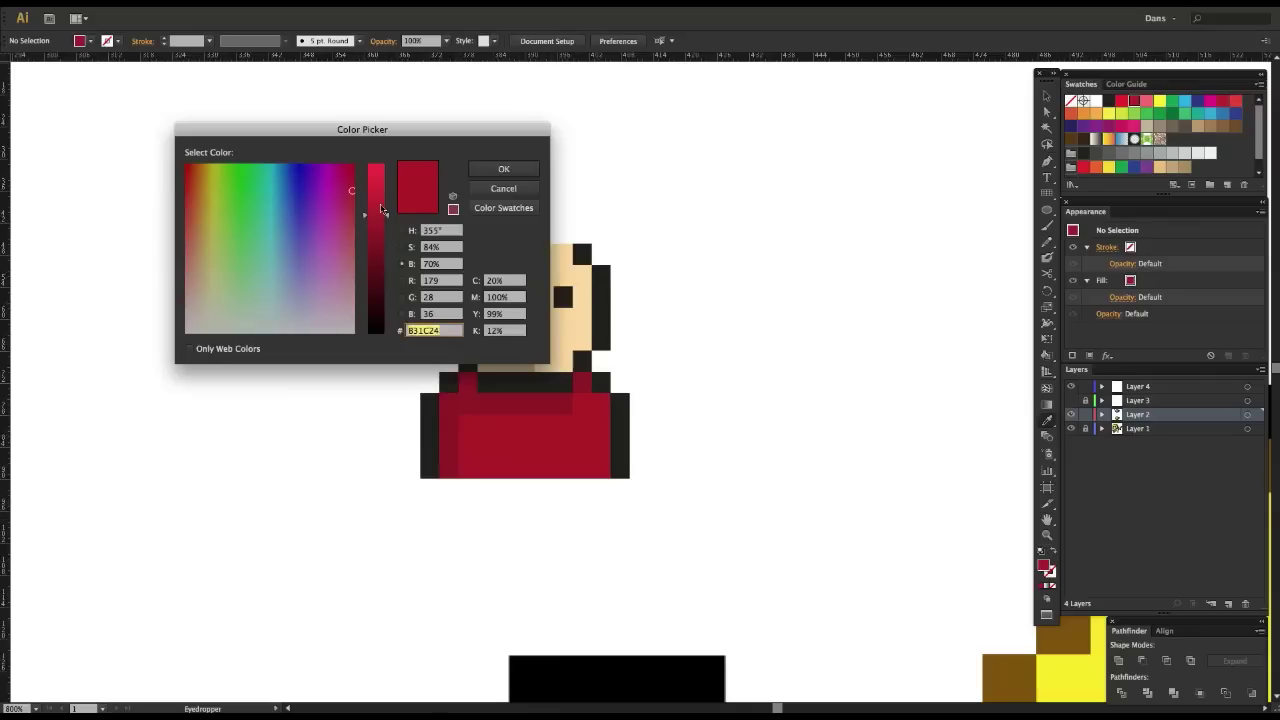
{"action": "left_click_drag", "start_coordinate": [390, 220], "coordinate": [387, 193]}
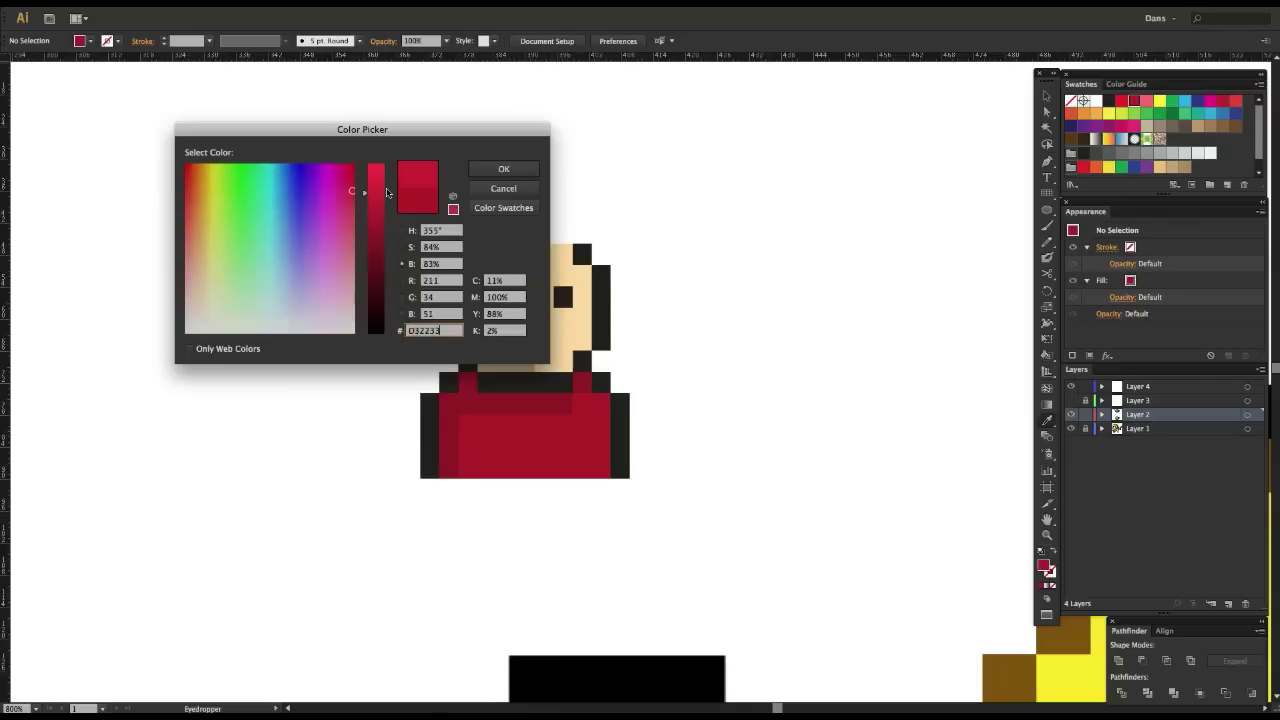
{"action": "left_click", "coordinate": [401, 247]}
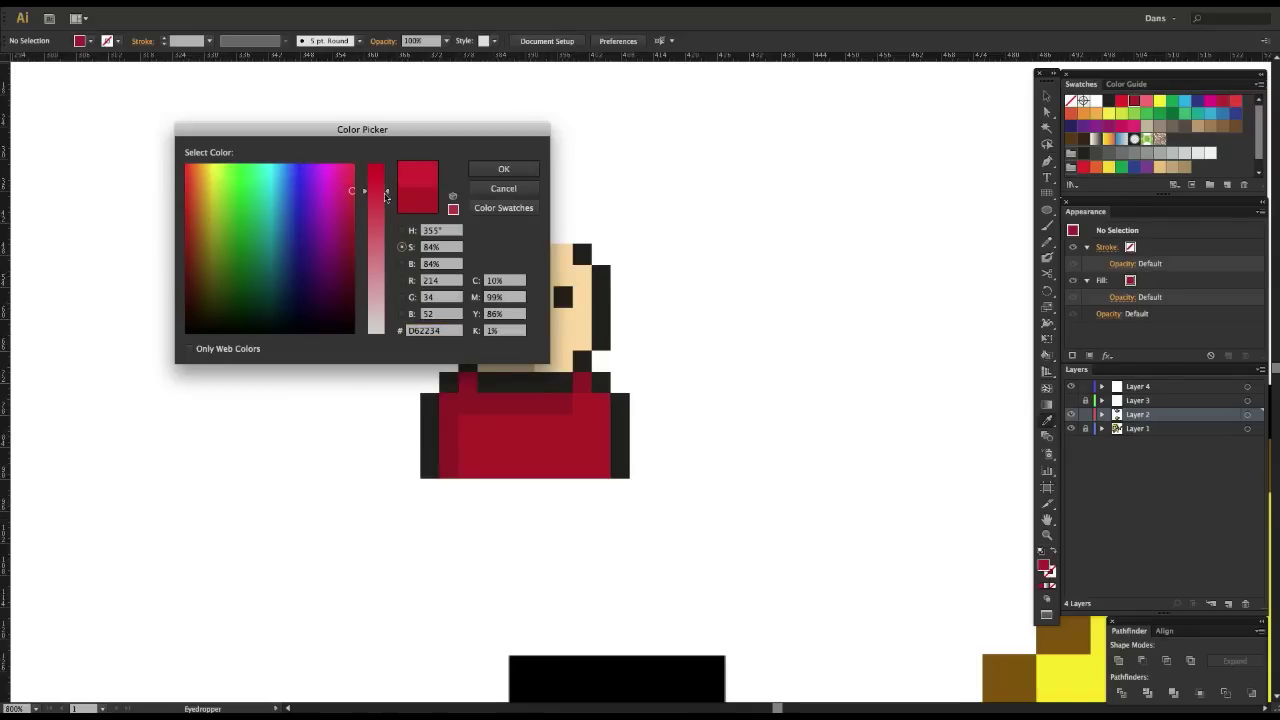
{"action": "left_click_drag", "start_coordinate": [387, 196], "coordinate": [386, 214]}
{"action": "left_click", "coordinate": [503, 175]}
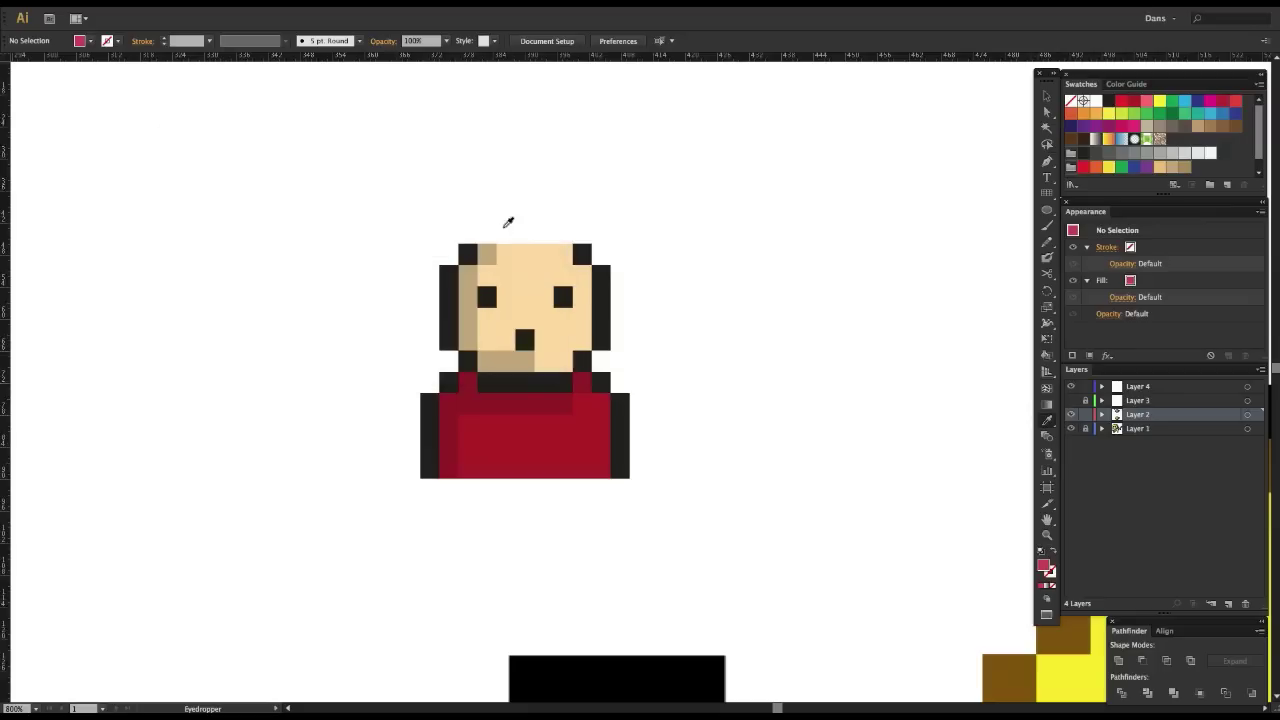
{"action": "key", "text": "k"}
{"action": "left_click", "coordinate": [597, 425]}
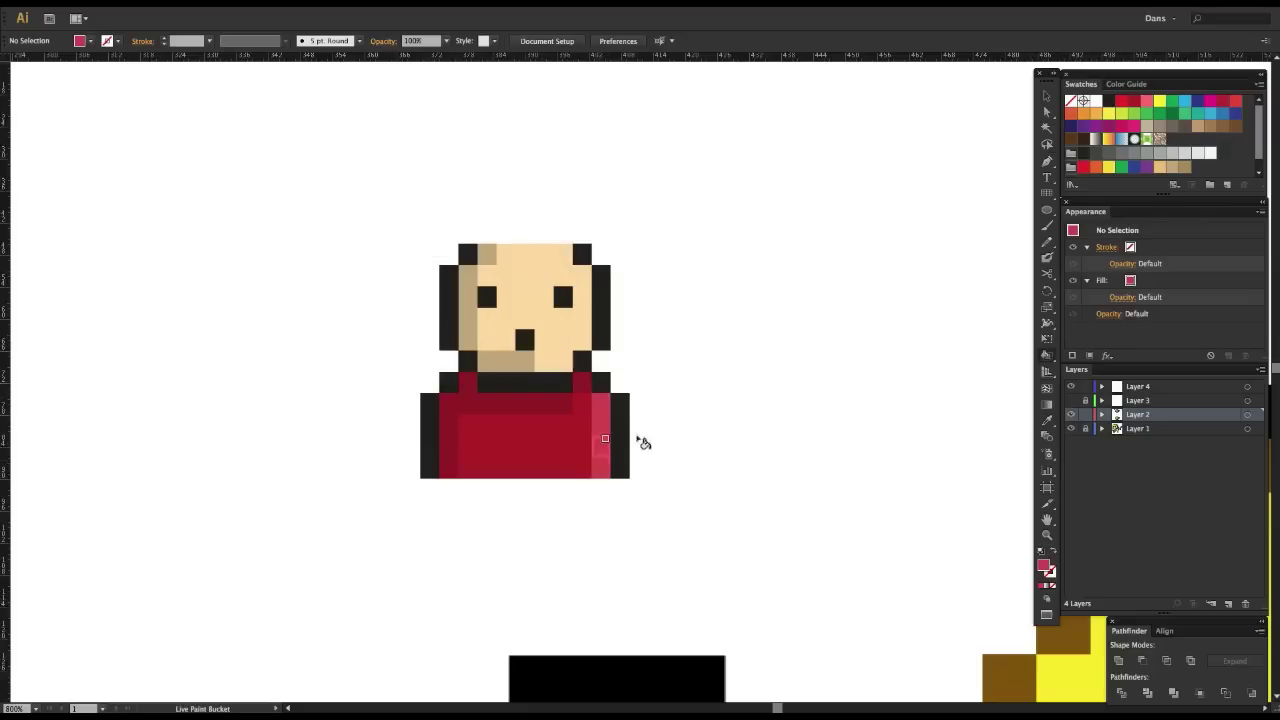
- Sample the face's skin tone, make it paler, and paint the face's right column with it
{"action": "key", "text": "i"}
{"action": "left_click", "coordinate": [573, 316]}
{"action": "key", "text": "k"}
{"action": "double_click", "coordinate": [1045, 566]}
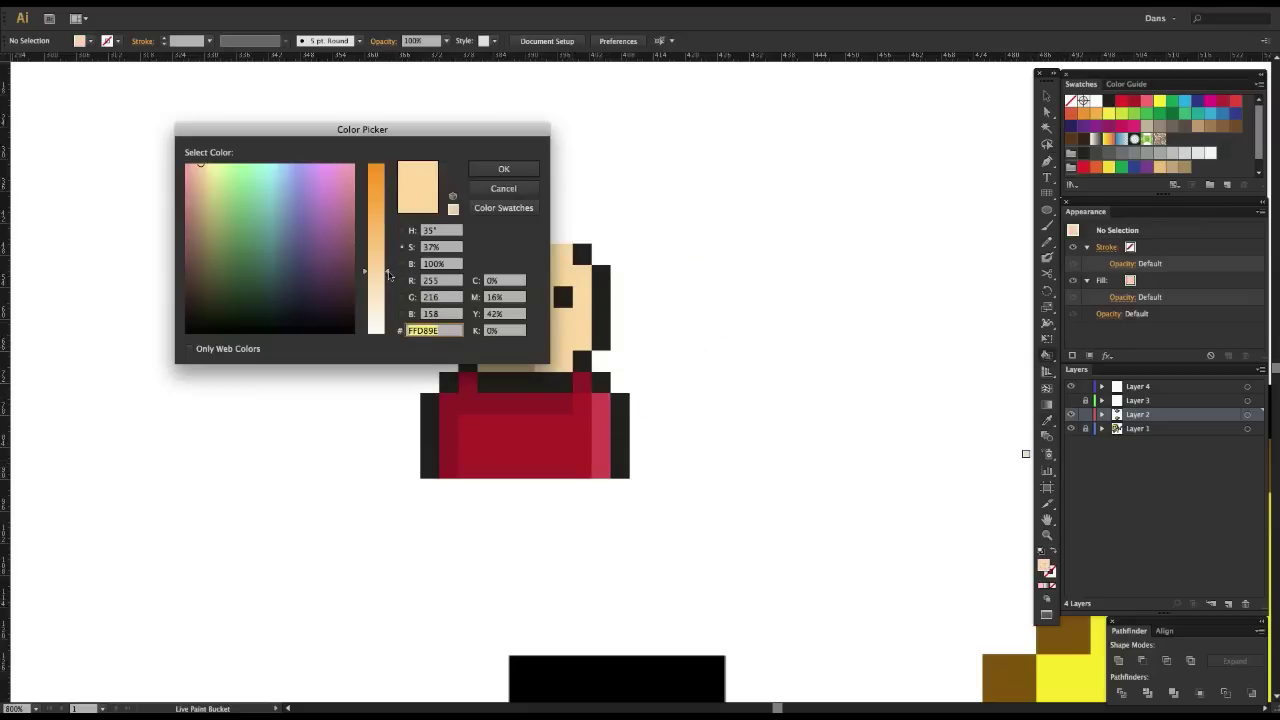
{"action": "left_click_drag", "start_coordinate": [388, 276], "coordinate": [388, 293]}
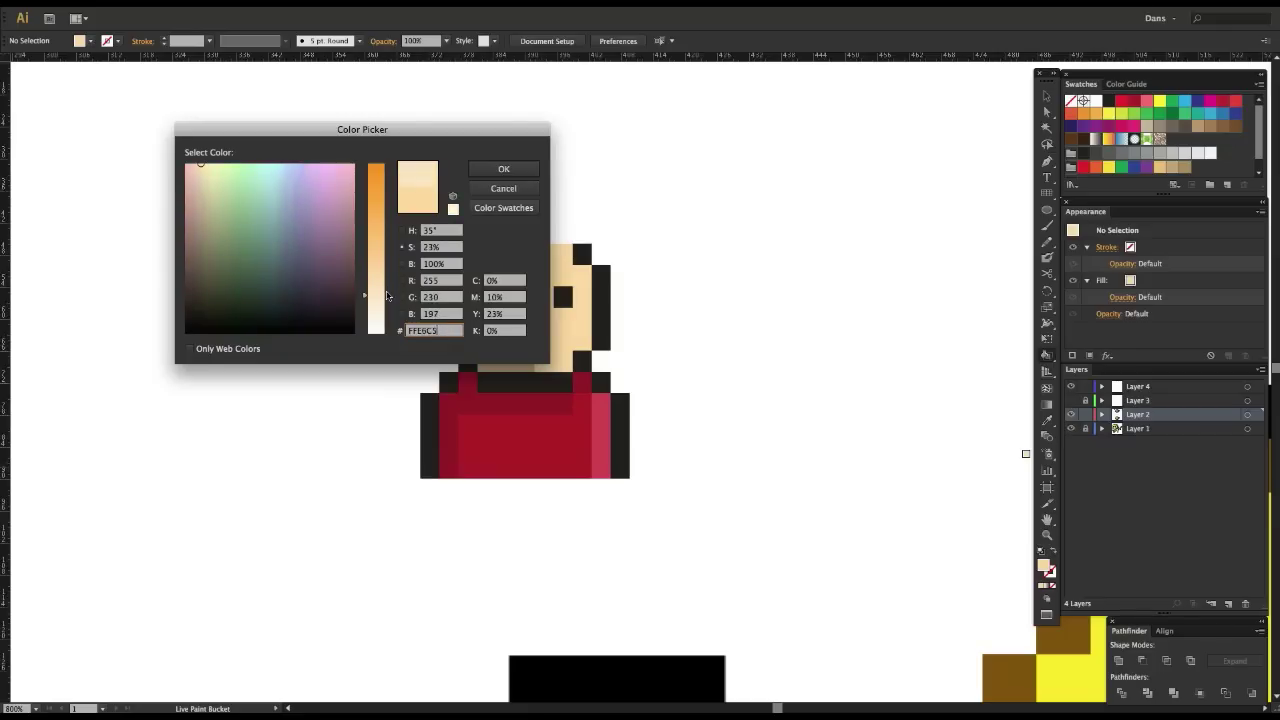
{"action": "left_click", "coordinate": [503, 168]}
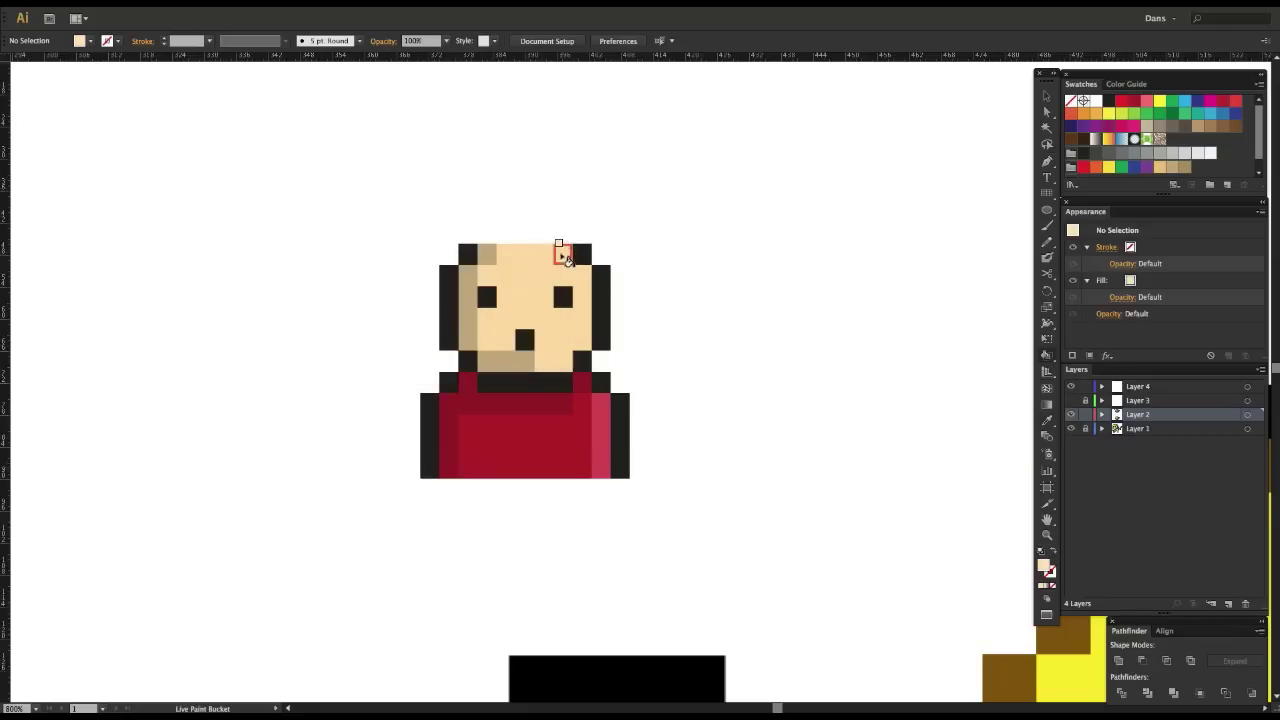
{"action": "mouse_move", "coordinate": [563, 257]}
{"action": "left_mouse_down"}
{"action": "mouse_move", "coordinate": [584, 300]}
{"action": "mouse_move", "coordinate": [575, 355]}
{"action": "mouse_move", "coordinate": [545, 360]}
{"action": "left_mouse_up"}
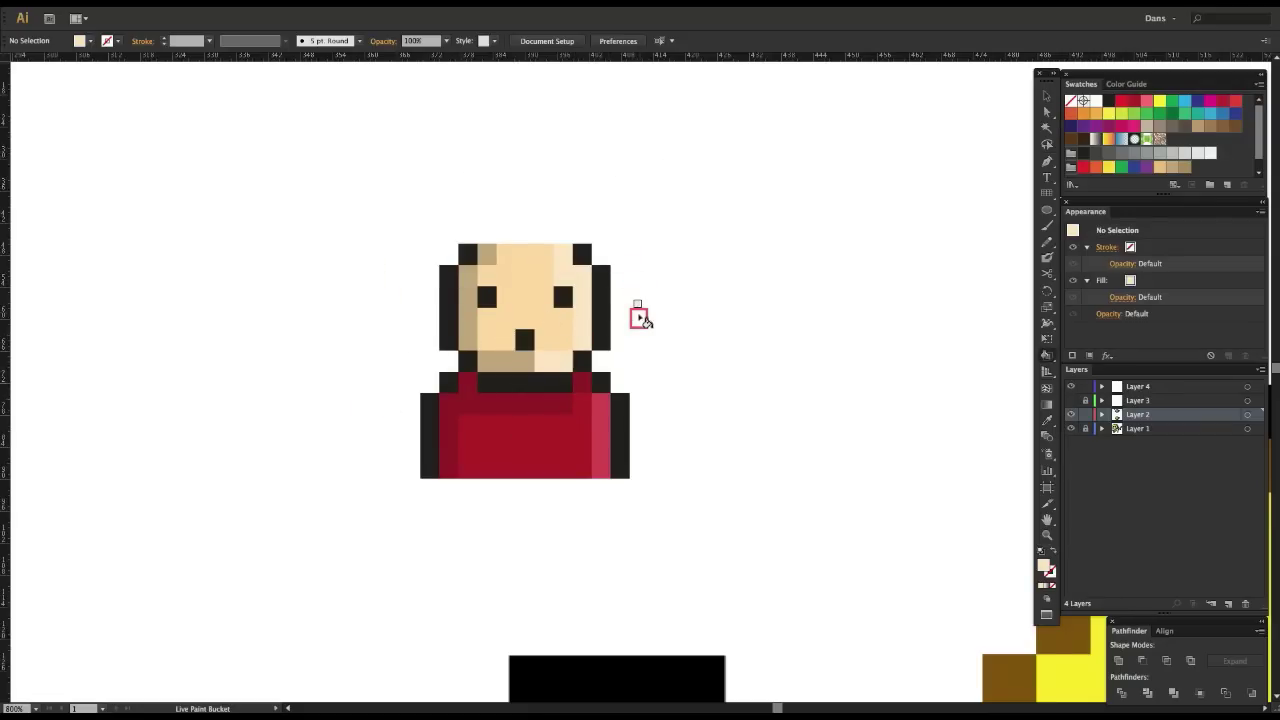
- Select the small red-shirted practice figure and delete it
{"action": "scroll", "coordinate": [640, 318], "scroll_direction": "down", "scroll_amount": 3}
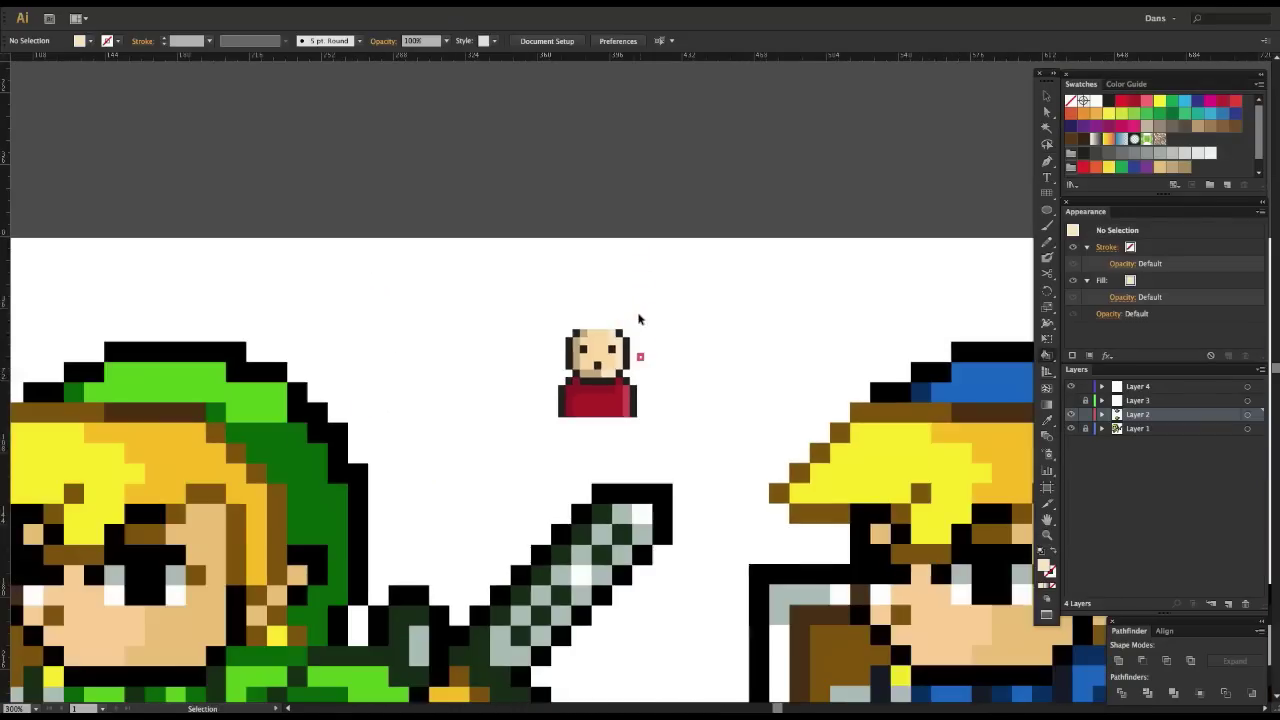
{"action": "scroll", "coordinate": [640, 318], "scroll_direction": "down", "scroll_amount": 1}
{"action": "scroll", "coordinate": [640, 318], "scroll_direction": "up", "scroll_amount": 2}
{"action": "scroll", "coordinate": [640, 318], "scroll_direction": "down", "scroll_amount": 1}
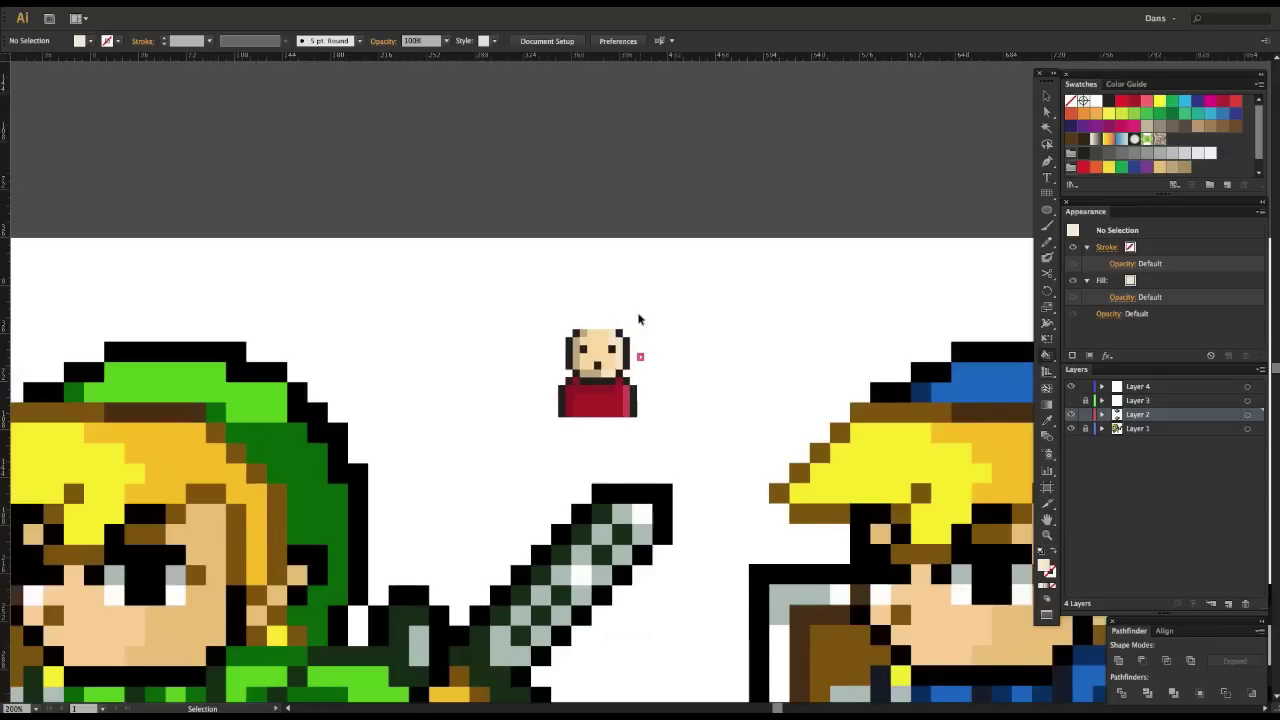
{"action": "scroll", "coordinate": [638, 318], "scroll_direction": "down", "scroll_amount": 1}
{"action": "left_click_drag", "start_coordinate": [614, 445], "coordinate": [502, 316]}
{"action": "scroll", "coordinate": [556, 342], "scroll_direction": "up", "scroll_amount": 1}
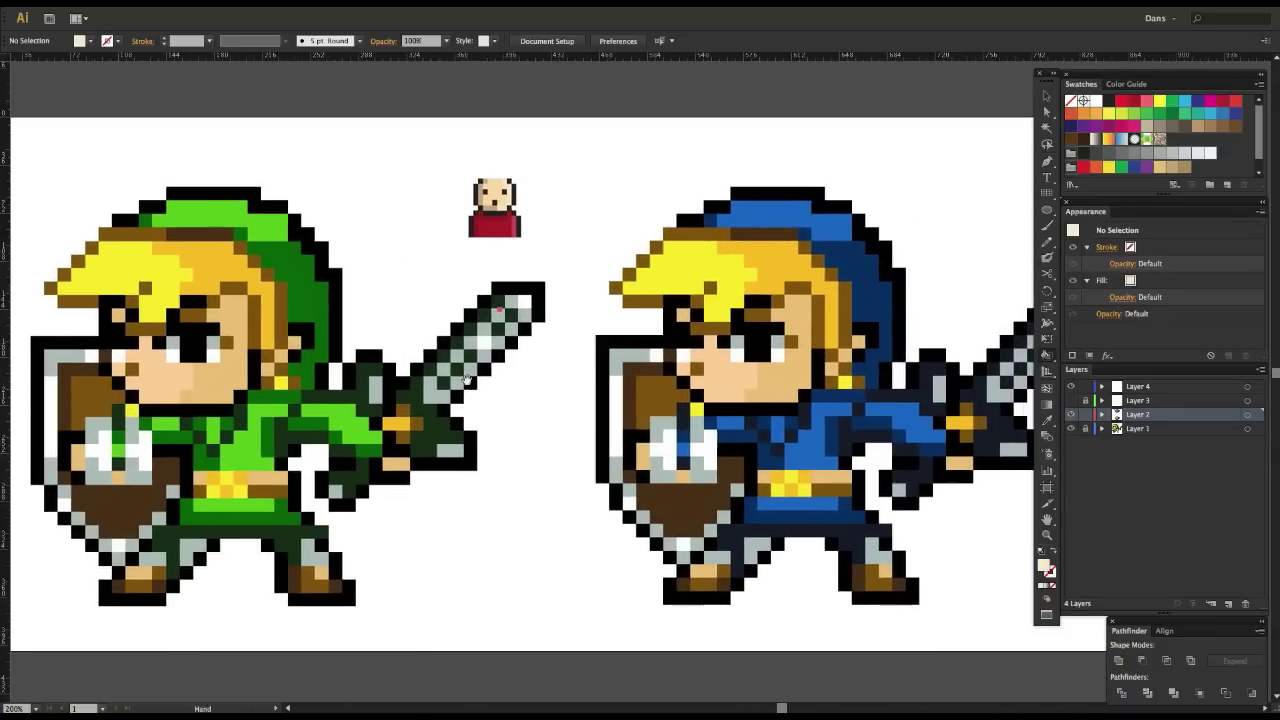
{"action": "key", "text": "v"}
{"action": "left_click", "coordinate": [516, 212]}
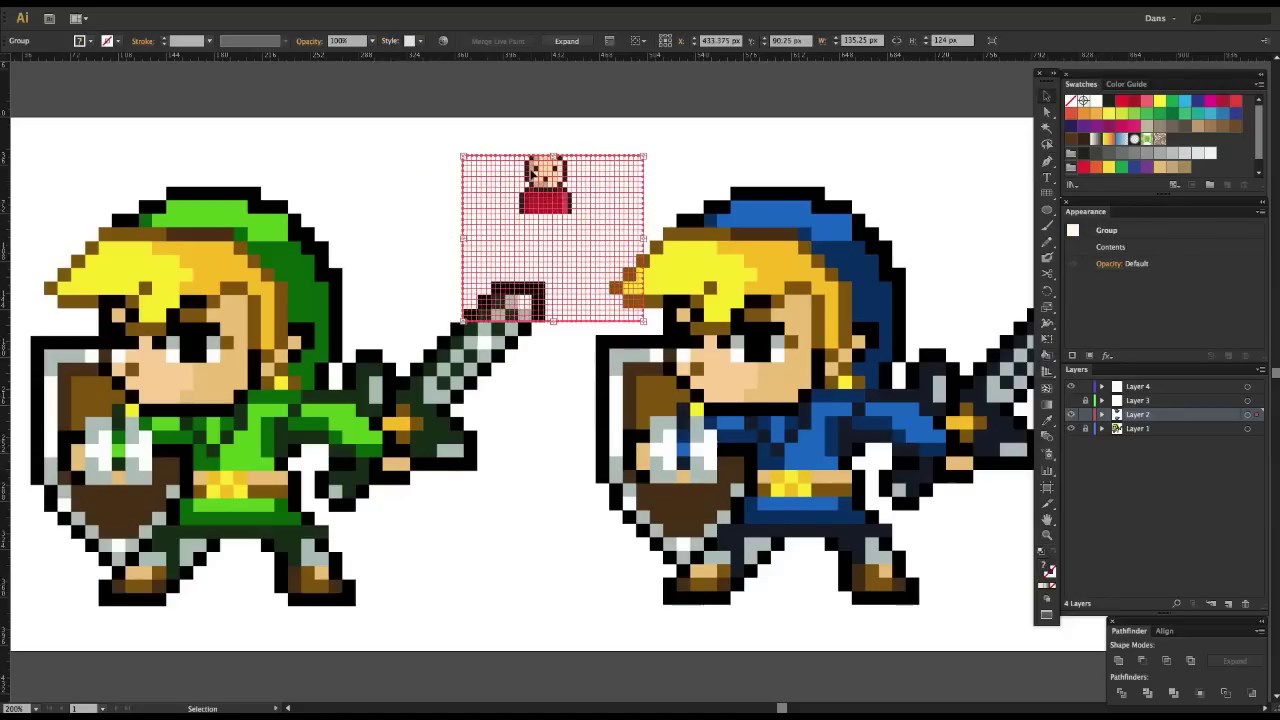
{"action": "key", "text": "Delete"}
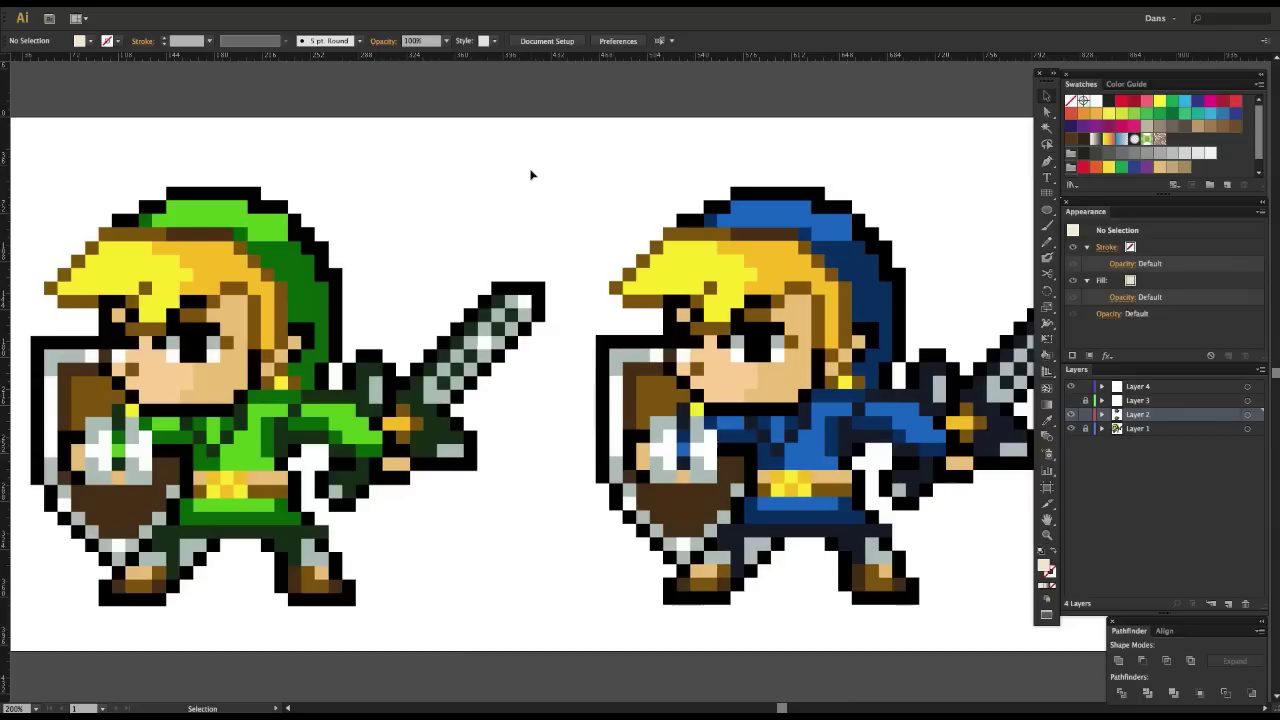
- Pan the view to centre on the green and blue Link figures
{"action": "scroll", "coordinate": [480, 178], "scroll_direction": "left", "scroll_amount": 3}
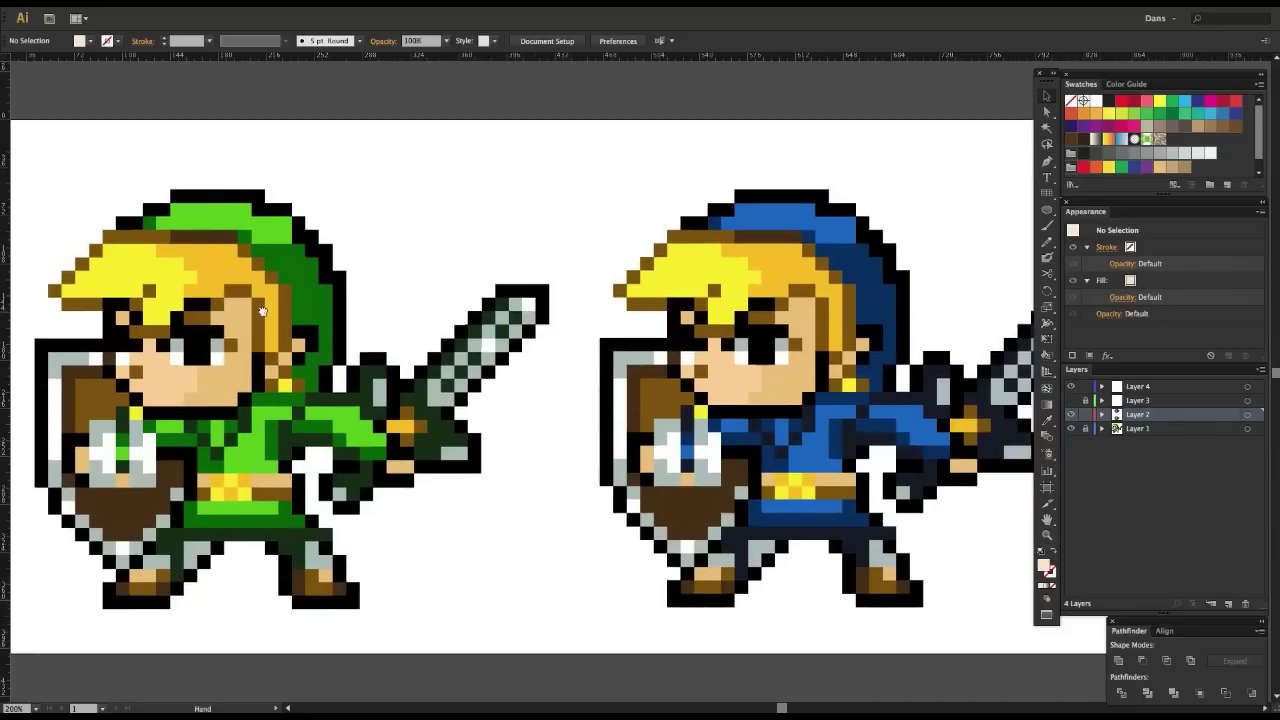
{"action": "left_click_drag", "start_coordinate": [489, 221], "coordinate": [354, 237]}
{"action": "left_click_drag", "start_coordinate": [391, 134], "coordinate": [442, 135]}
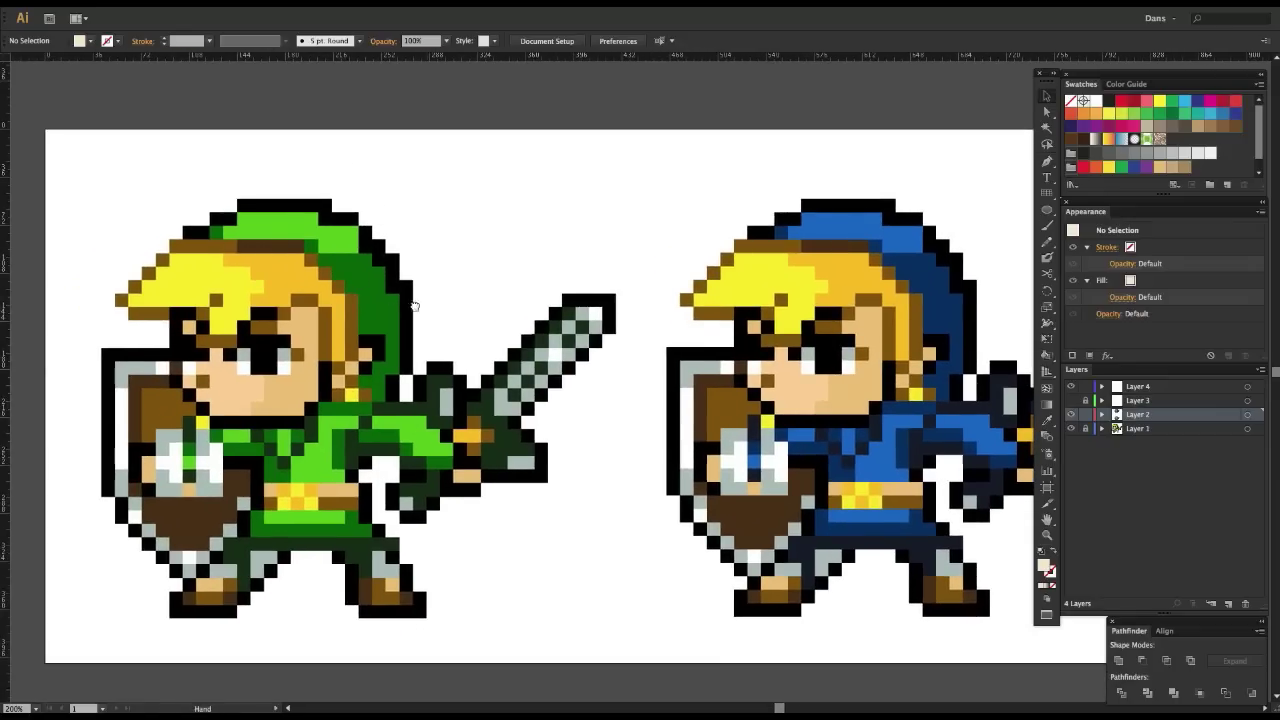
{"action": "left_click_drag", "start_coordinate": [414, 305], "coordinate": [376, 299]}
{"action": "left_click_drag", "start_coordinate": [557, 231], "coordinate": [512, 208]}
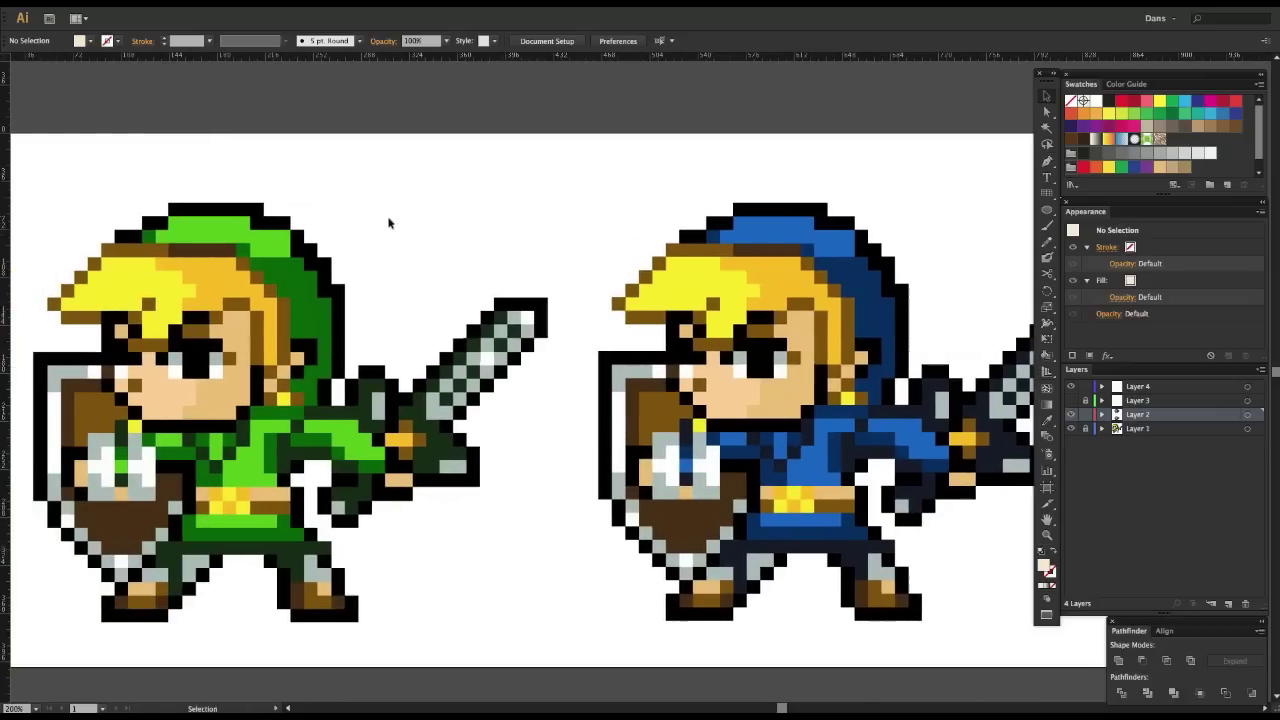
{"action": "left_click_drag", "start_coordinate": [389, 223], "coordinate": [441, 239]}
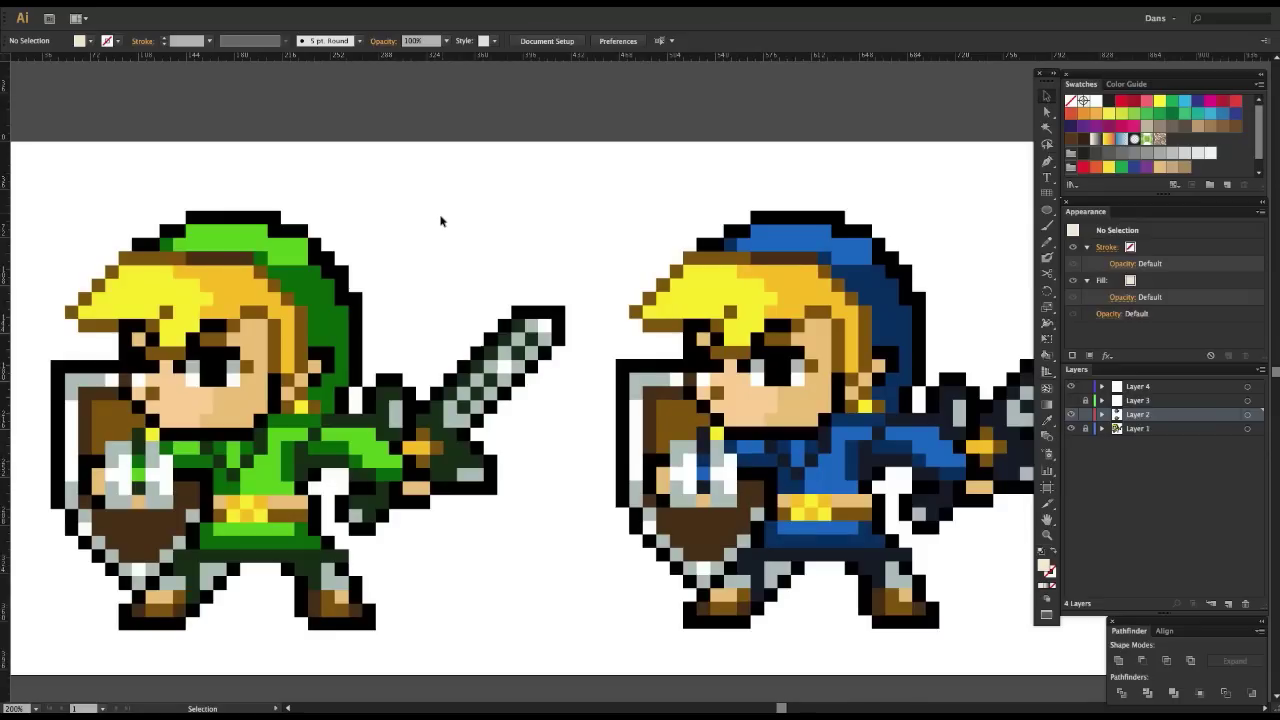